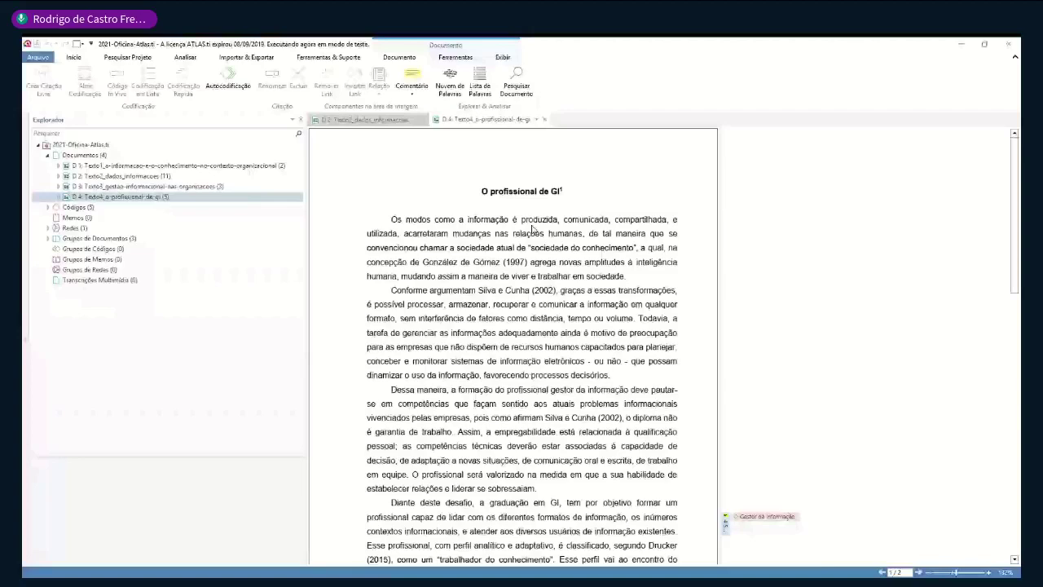
- Examine the quotations coded Gestor da Informação and Gestão da Informação in the document Texto4_o-profissional-de-gi
{"action": "scroll", "coordinate": [737, 351], "scroll_direction": "down", "scroll_amount": 5}
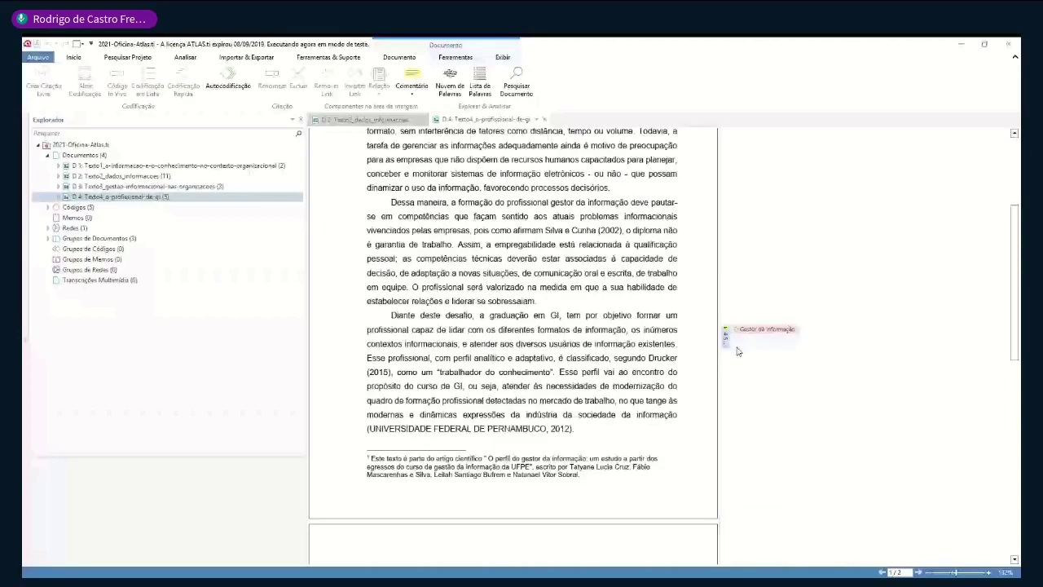
{"action": "left_click", "coordinate": [725, 337]}
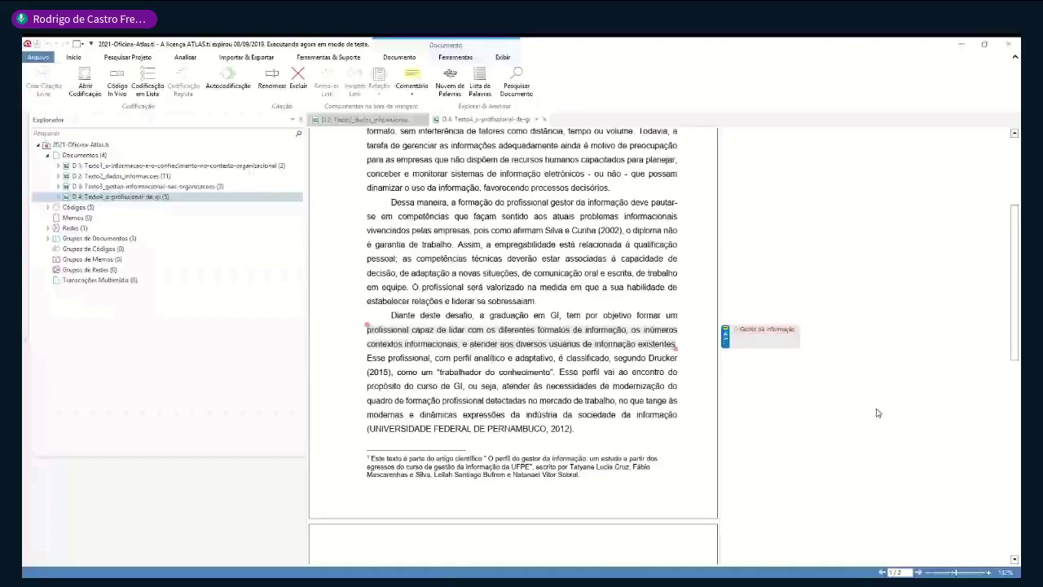
{"action": "scroll", "coordinate": [870, 413], "scroll_direction": "down", "scroll_amount": 5}
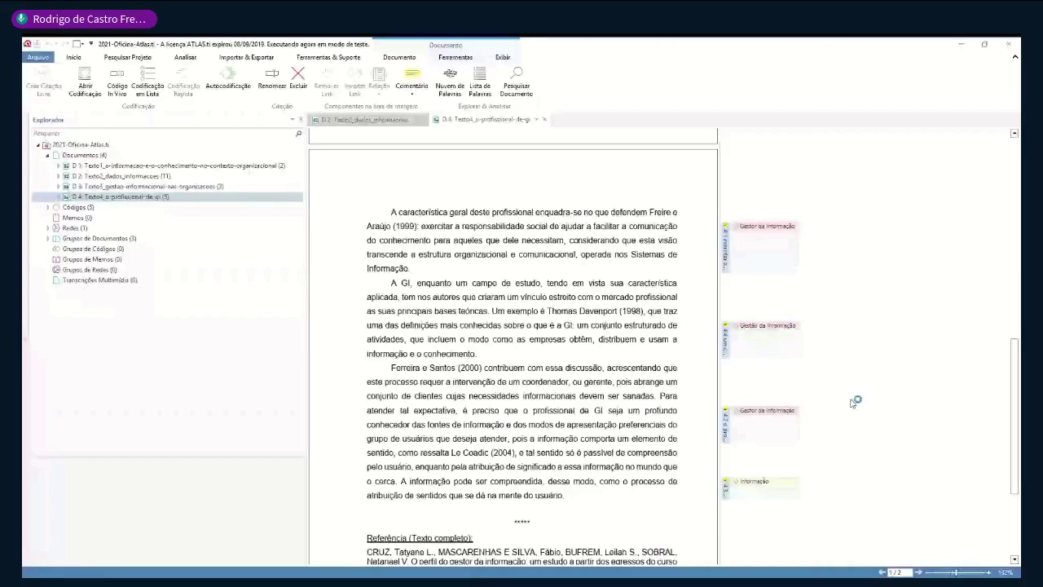
{"action": "left_click", "coordinate": [726, 259]}
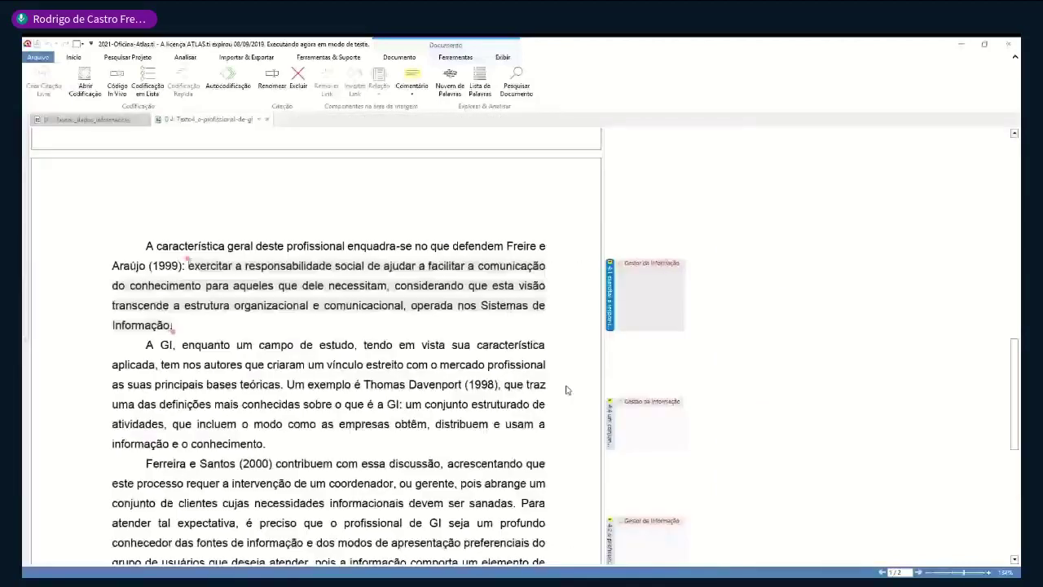
{"action": "scroll", "coordinate": [567, 391], "scroll_direction": "down", "scroll_amount": 1}
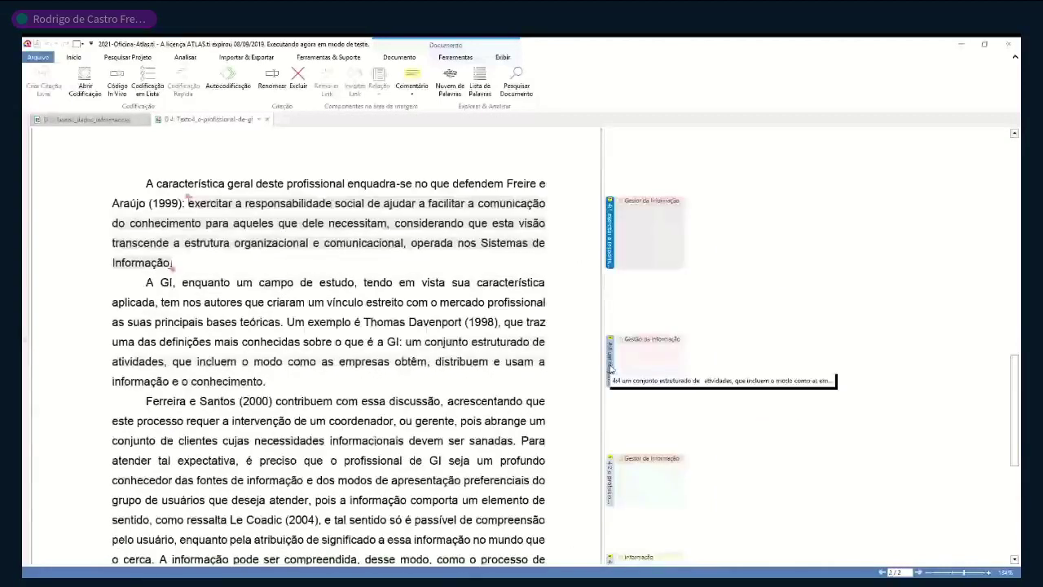
{"action": "left_click", "coordinate": [609, 371]}
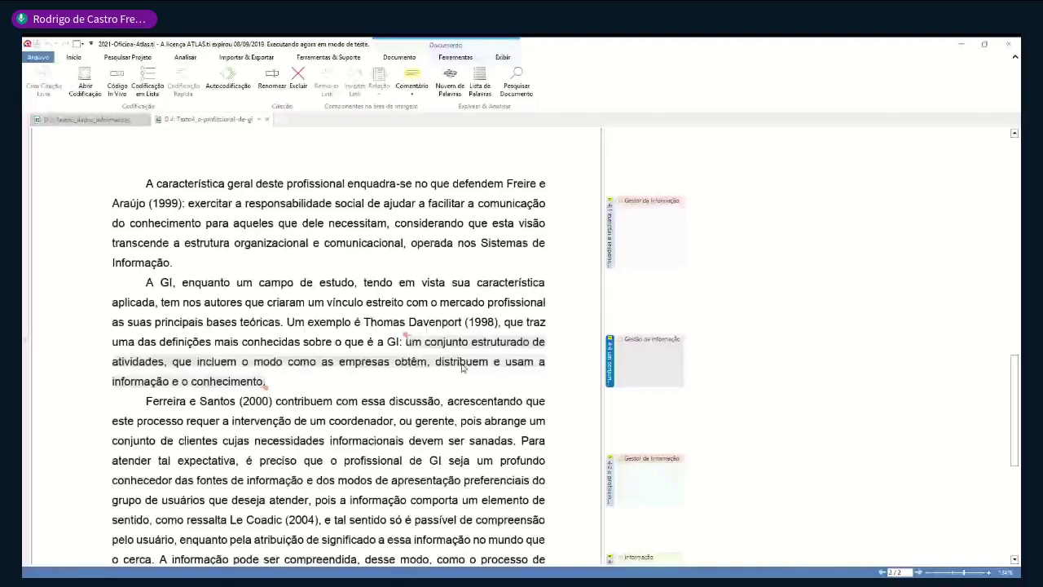
{"action": "scroll", "coordinate": [461, 367], "scroll_direction": "down", "scroll_amount": 3}
{"action": "scroll", "coordinate": [495, 348], "scroll_direction": "up", "scroll_amount": 5}
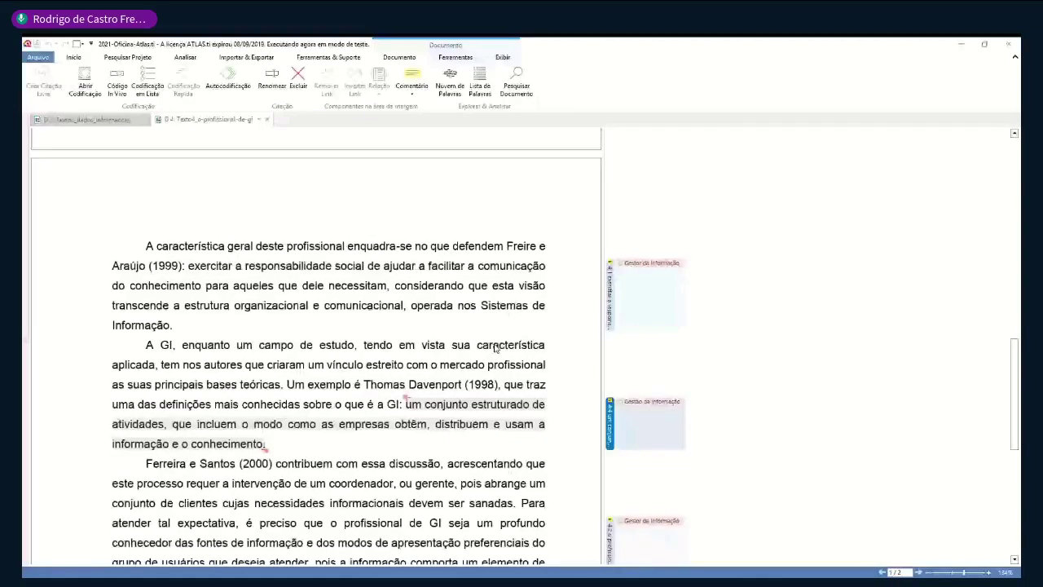
- Close the open documents Texto4_o-profissional-de-gi and Texto2_dados_informacoes, and browse the project's document list
{"action": "left_click", "coordinate": [266, 119]}
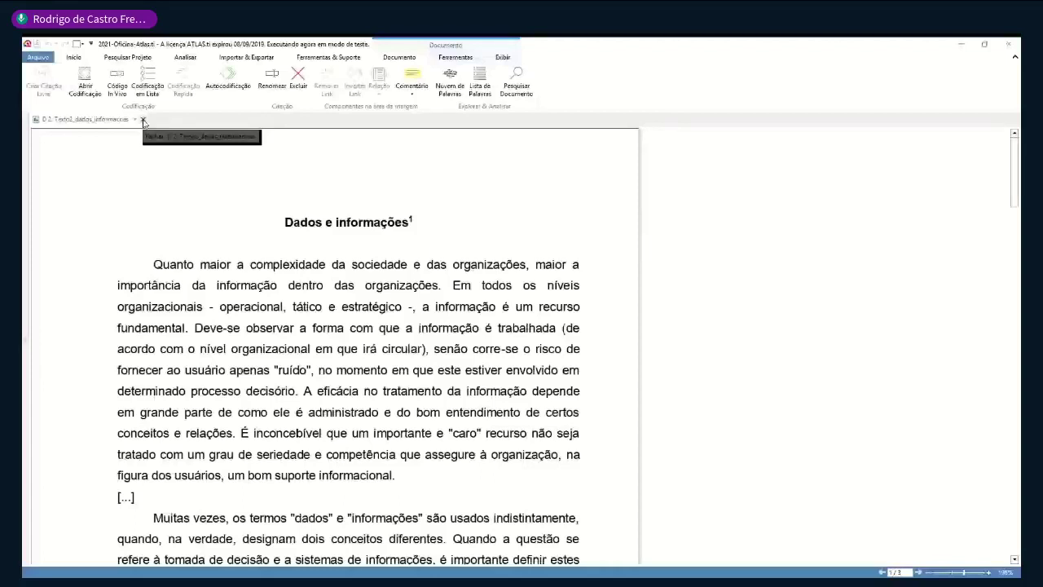
{"action": "left_click", "coordinate": [143, 120]}
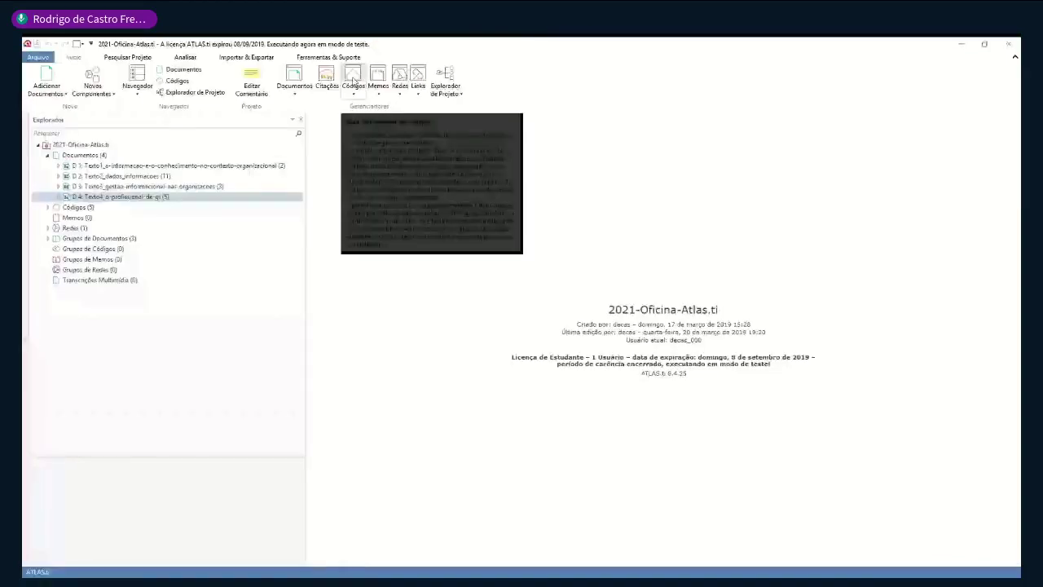
{"action": "left_click", "coordinate": [149, 167]}
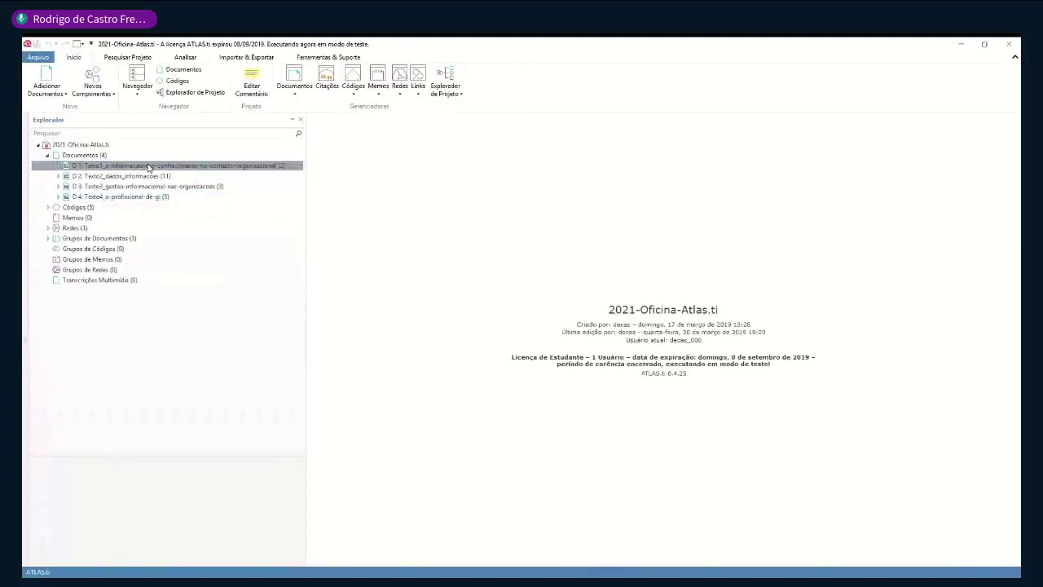
{"action": "key", "text": "Down"}
{"action": "key", "text": "Down"}
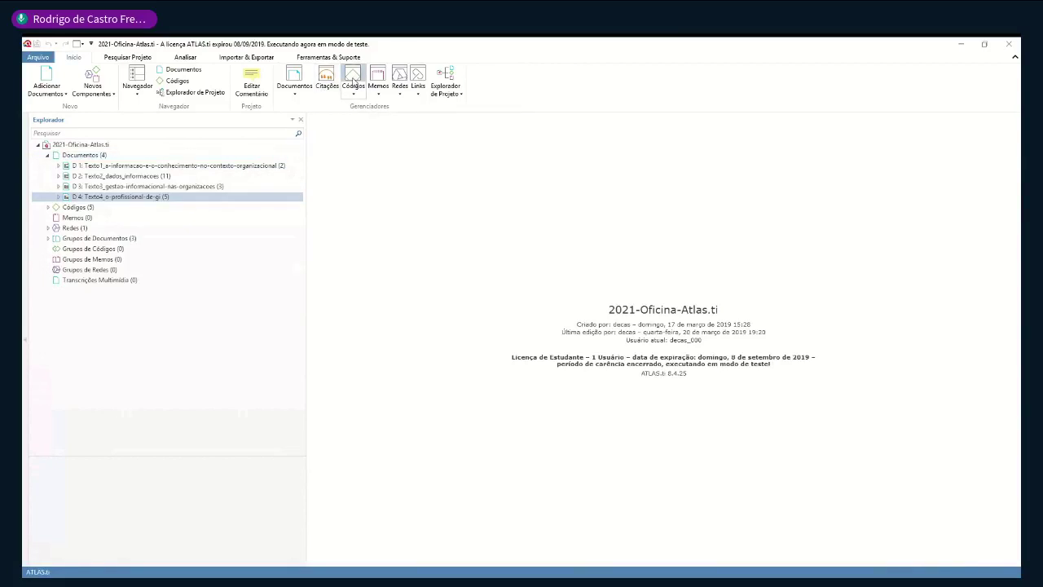
- Open the Code Manager and go through the project's codes from Dado to Informação
{"action": "left_click", "coordinate": [353, 81]}
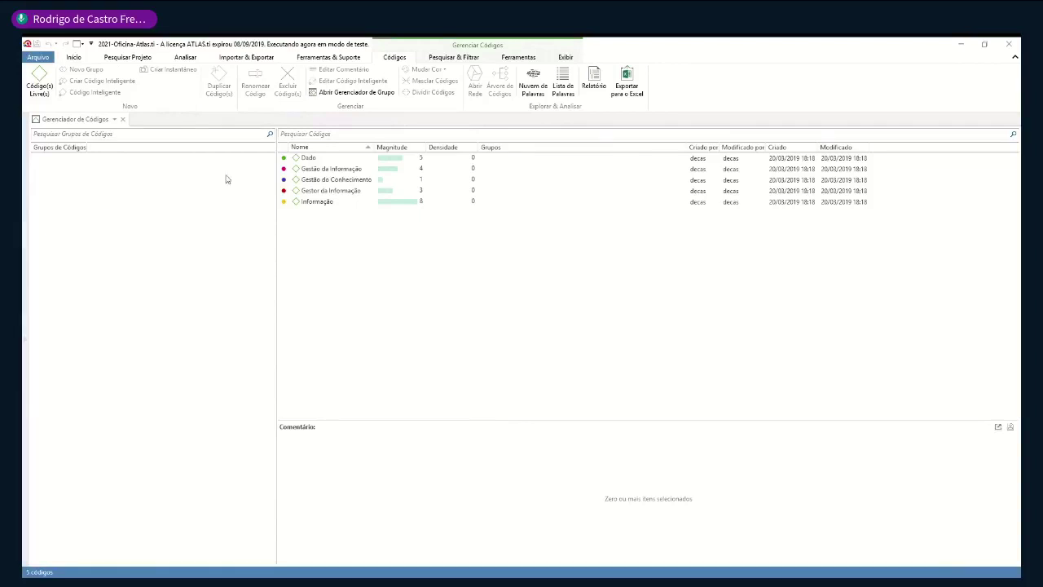
{"action": "left_click", "coordinate": [323, 159]}
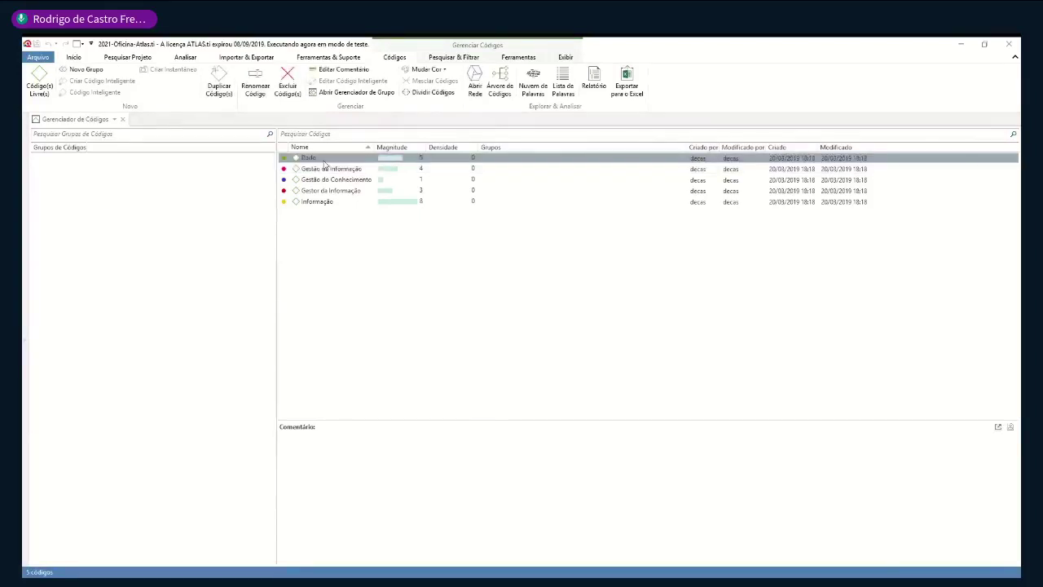
{"action": "left_click", "coordinate": [323, 164], "text": "ctrl"}
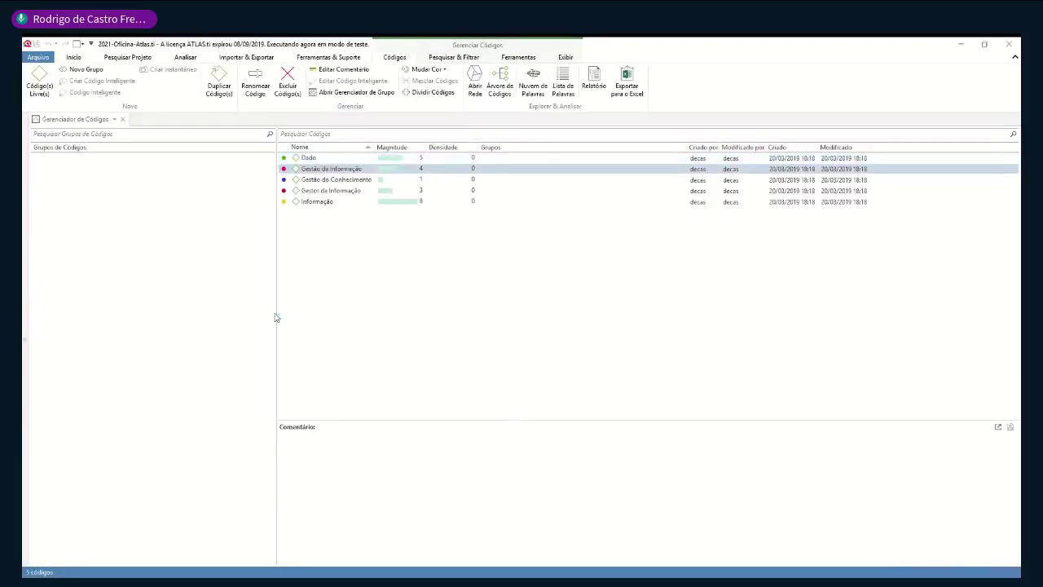
{"action": "key", "text": "Down"}
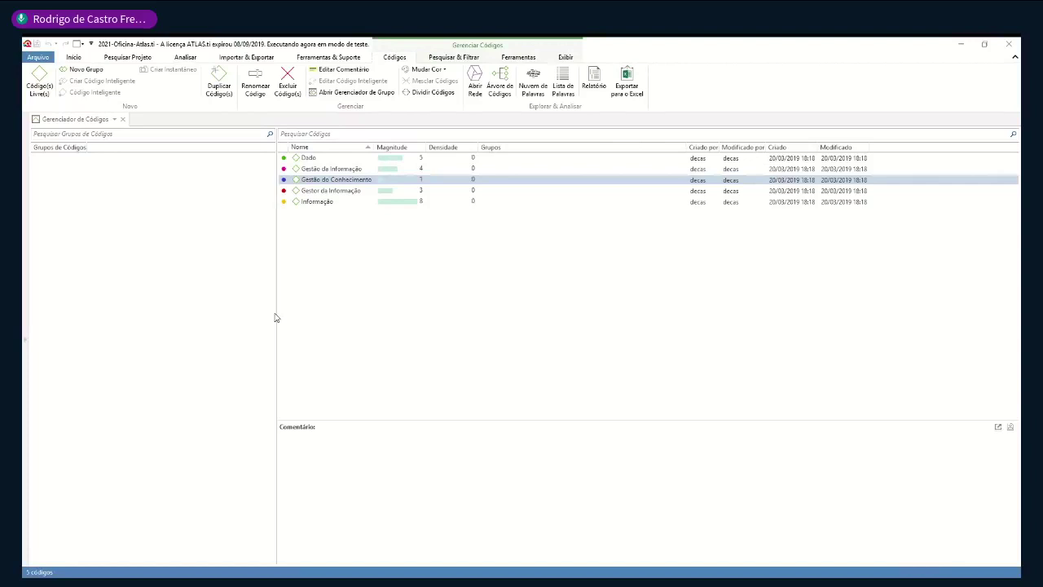
{"action": "key", "text": "Down"}
{"action": "key", "text": "Down"}
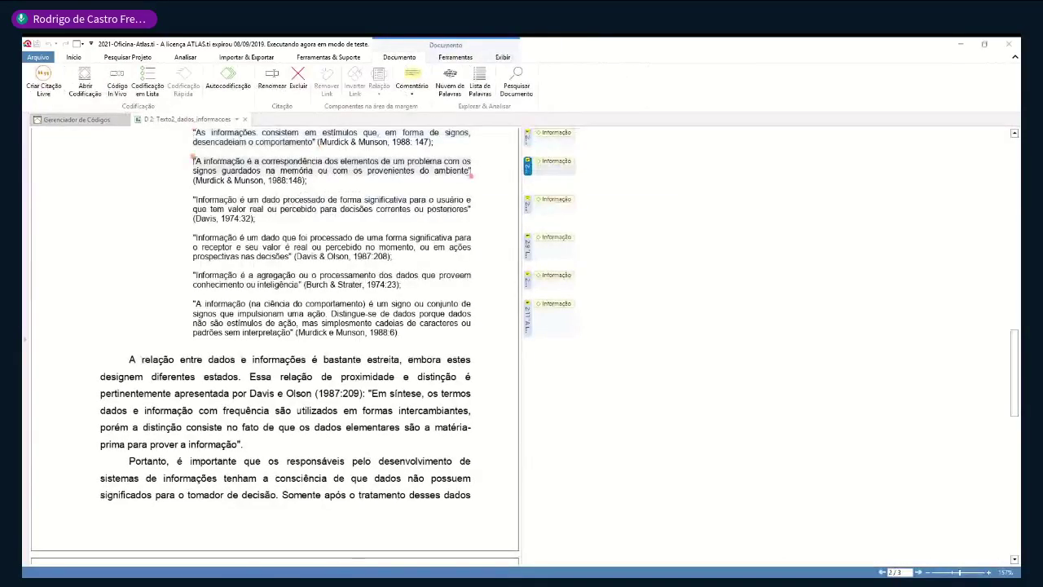
- Examine the quotations coded Informação in Texto2, Texto4 and Texto3, and return to that code in the Code Manager
{"action": "left_click", "coordinate": [527, 317]}
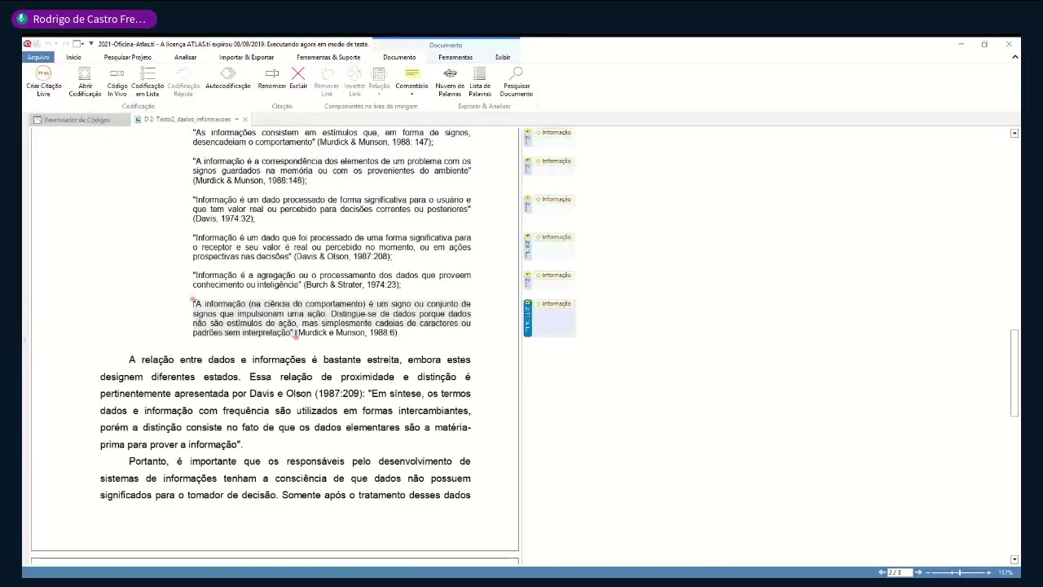
{"action": "left_click", "coordinate": [527, 281]}
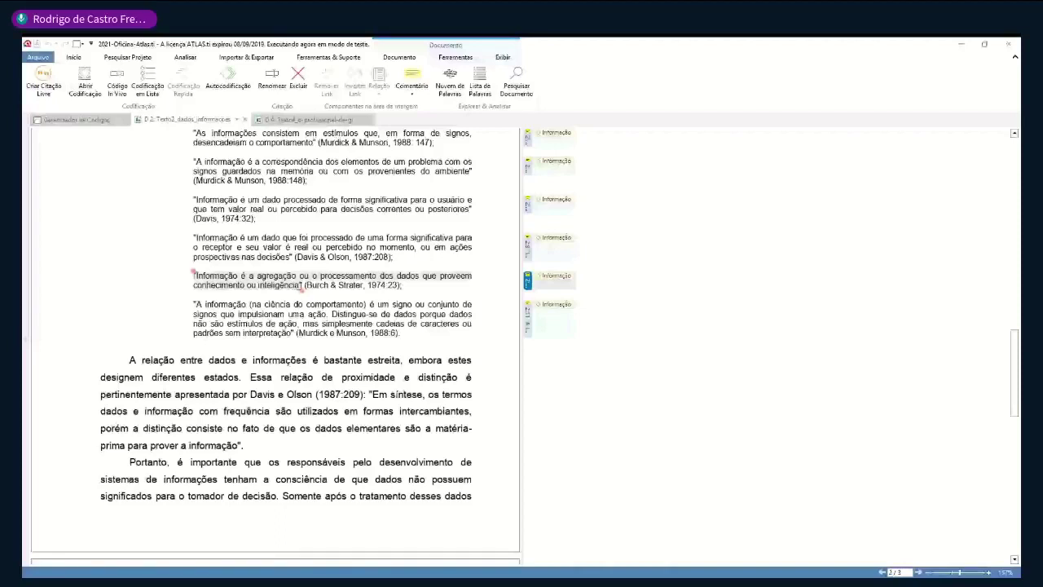
{"action": "key", "text": "ctrl+Tab"}
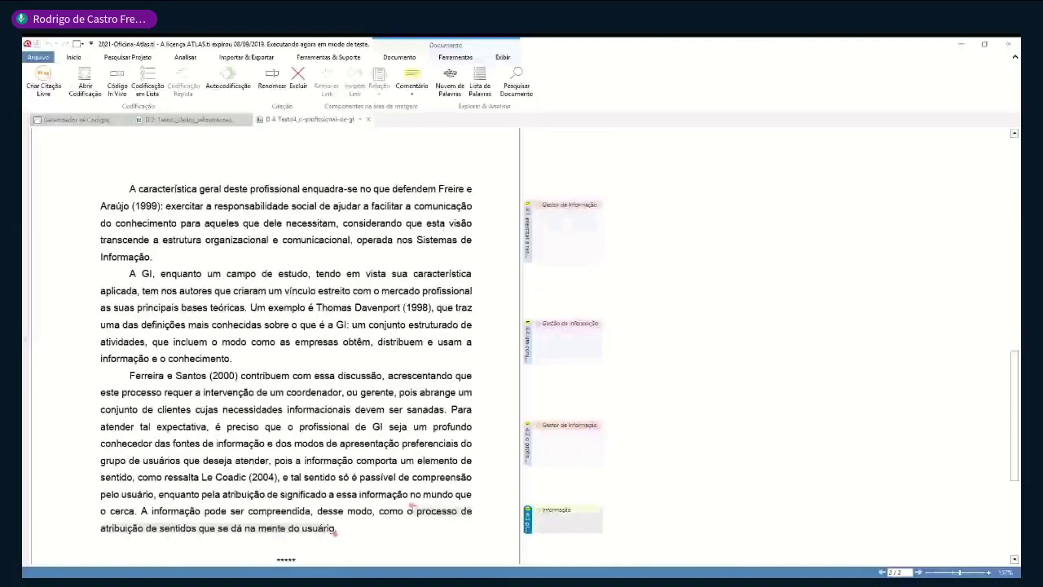
{"action": "key", "text": "ctrl+Tab"}
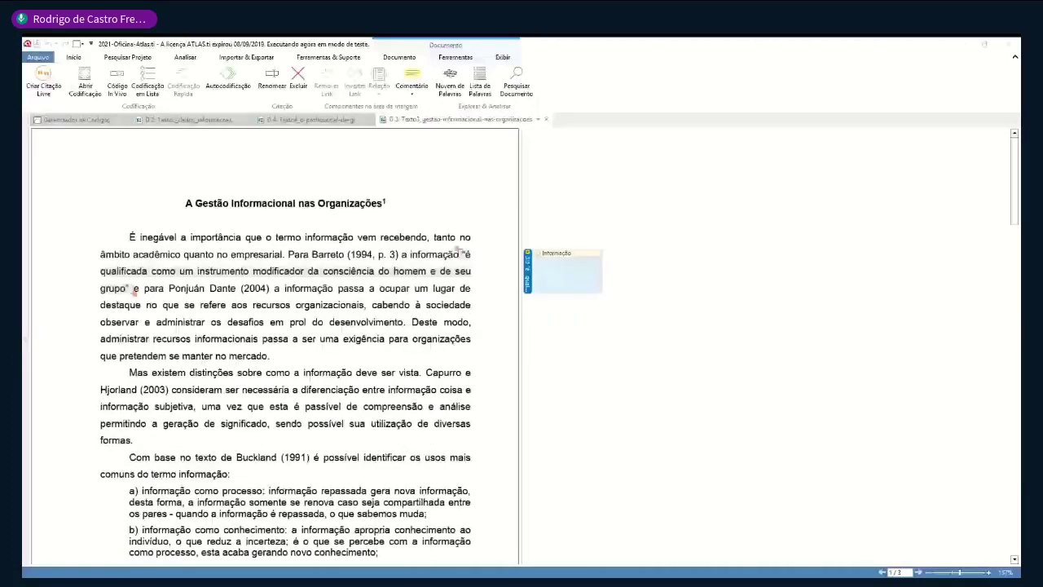
{"action": "key", "text": "ctrl+Tab"}
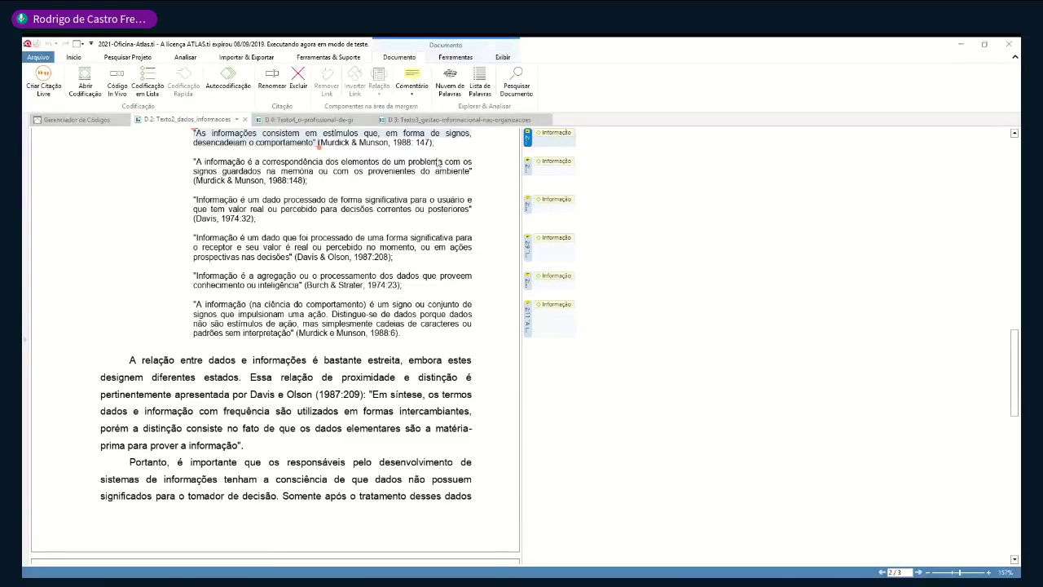
{"action": "left_click", "coordinate": [68, 122]}
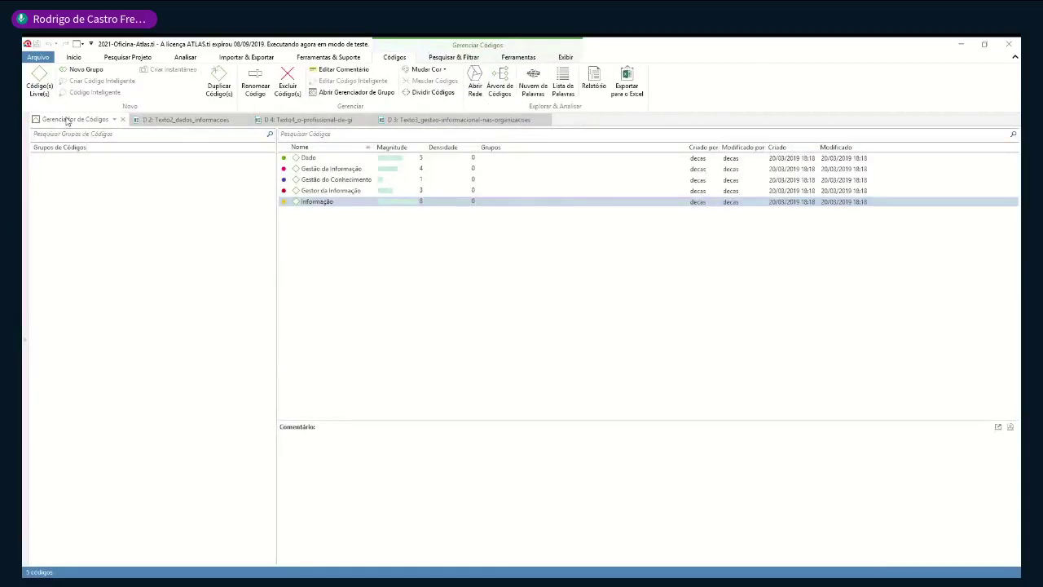
{"action": "left_click", "coordinate": [294, 208]}
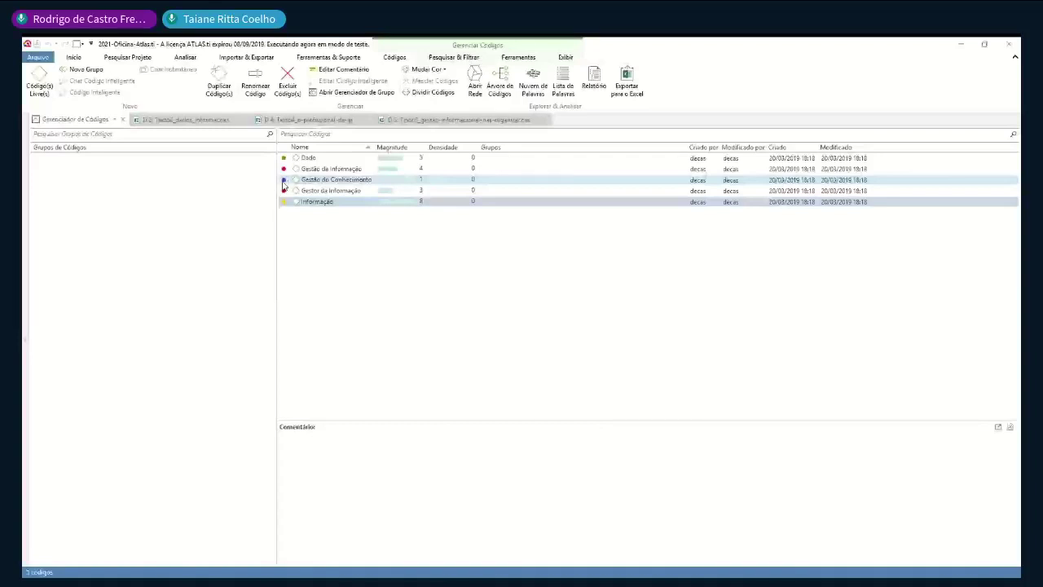
- Close the documents Texto2, Texto4 and Texto3, keeping only the Code Manager open
{"action": "left_click", "coordinate": [24, 273]}
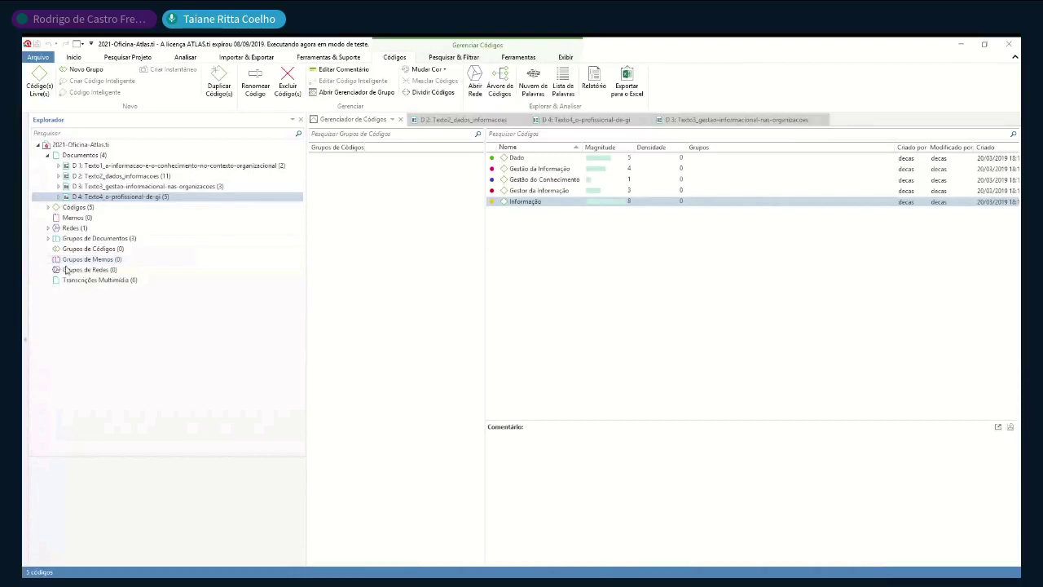
{"action": "left_click", "coordinate": [522, 120]}
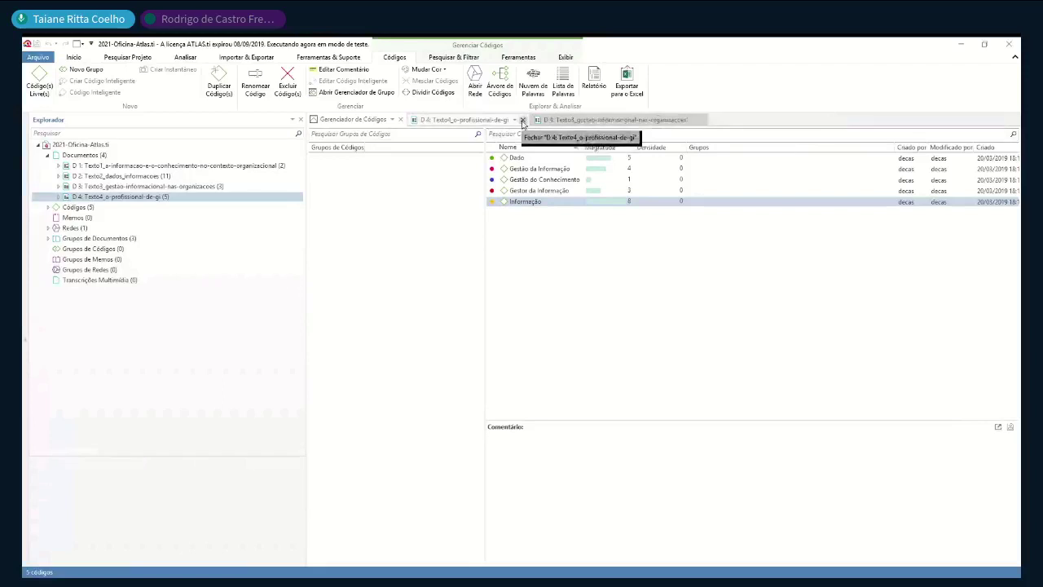
{"action": "left_click", "coordinate": [521, 120]}
{"action": "left_click", "coordinate": [578, 120]}
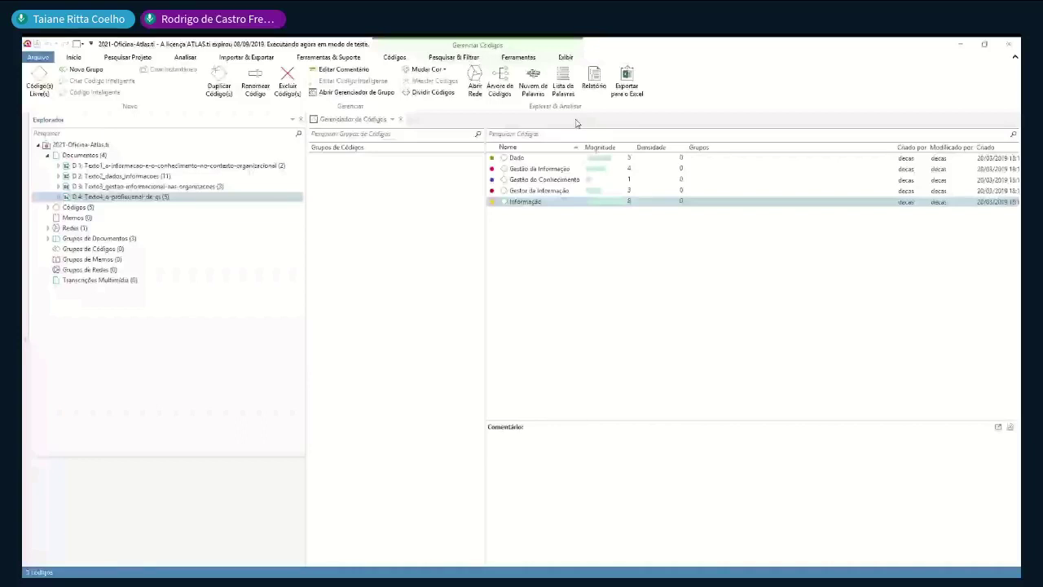
{"action": "left_click", "coordinate": [24, 192]}
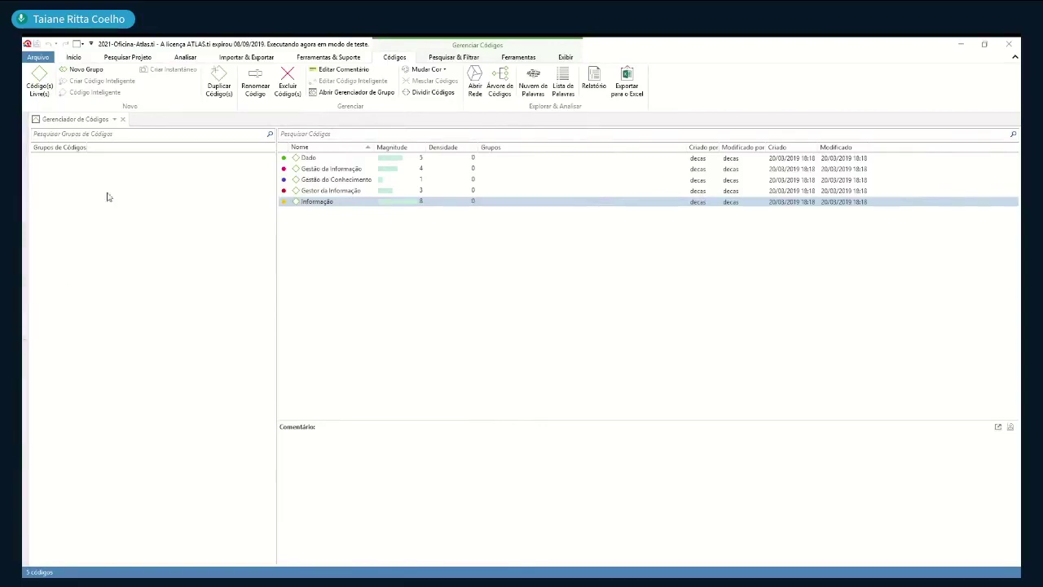
- View quotations of the Informação code in Texto2_dados_informacoes and Texto3_gestao-informacional-nas-organizacoes again, and close both documents
{"action": "left_click", "coordinate": [344, 207]}
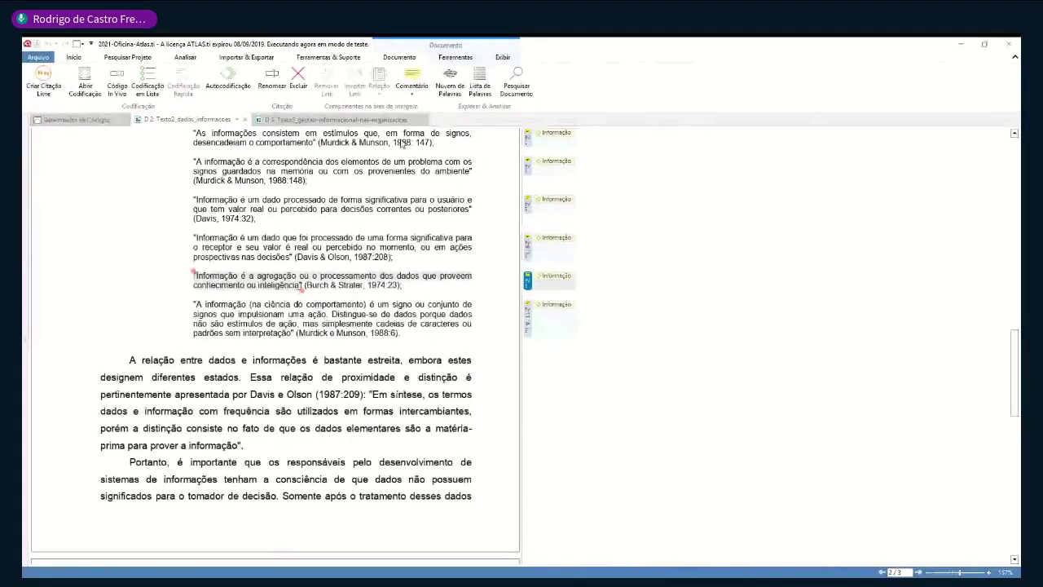
{"action": "left_click", "coordinate": [411, 120]}
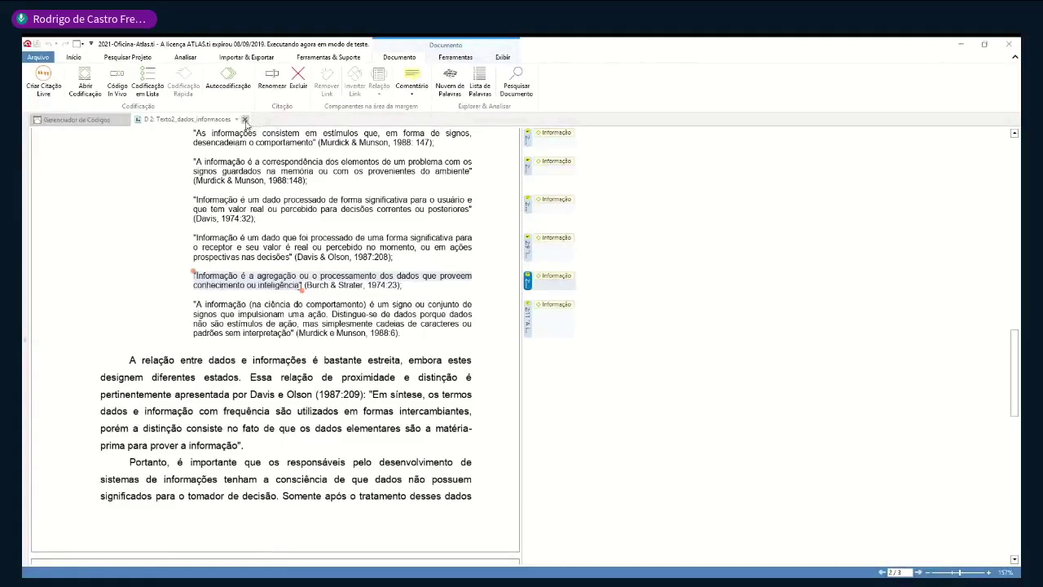
{"action": "left_click", "coordinate": [245, 119]}
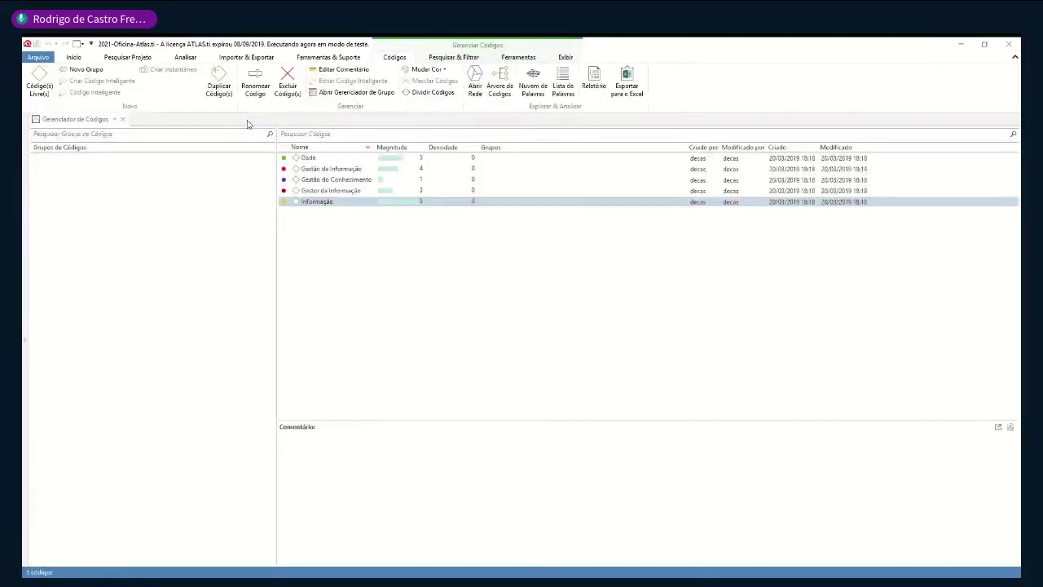
{"action": "left_click", "coordinate": [73, 58]}
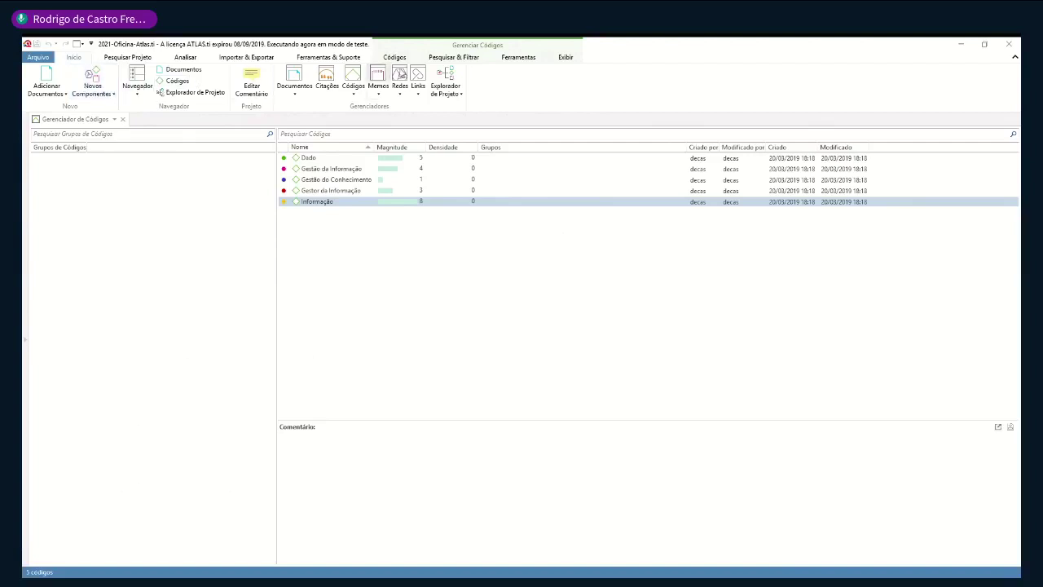
{"action": "mouse_move", "coordinate": [34, 235]}
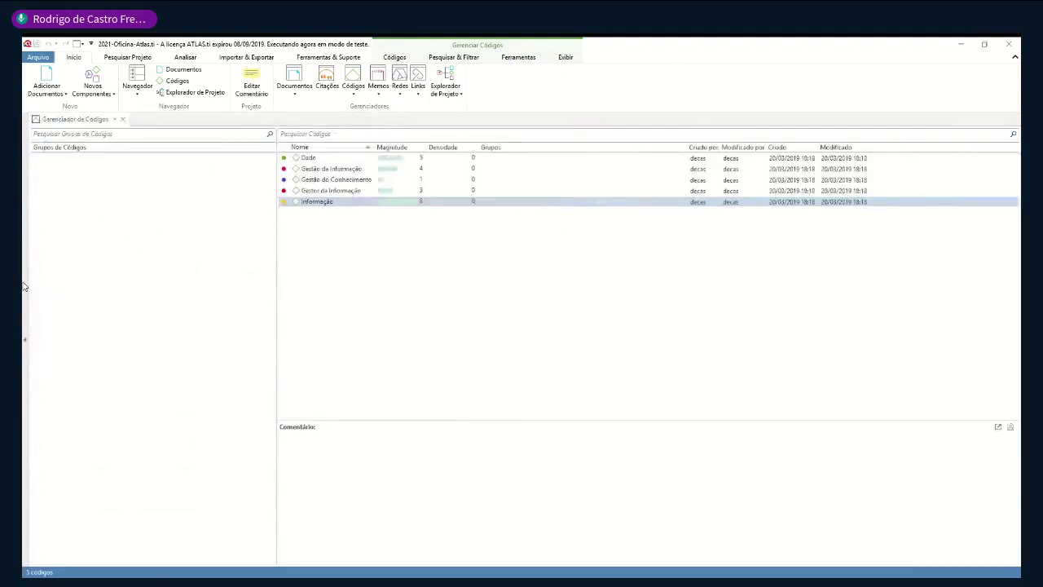
{"action": "left_click", "coordinate": [290, 203]}
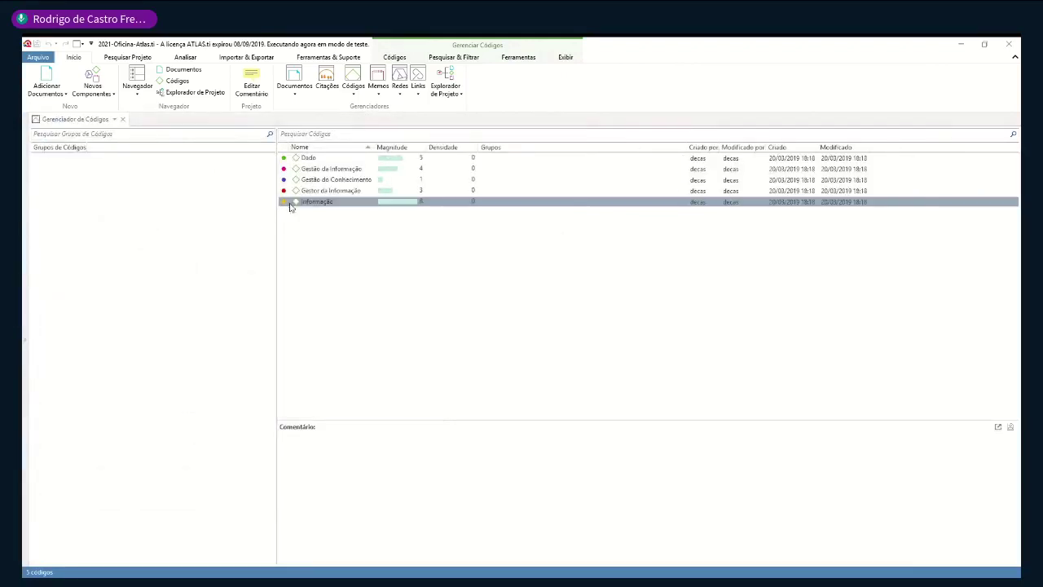
{"action": "left_click", "coordinate": [312, 203]}
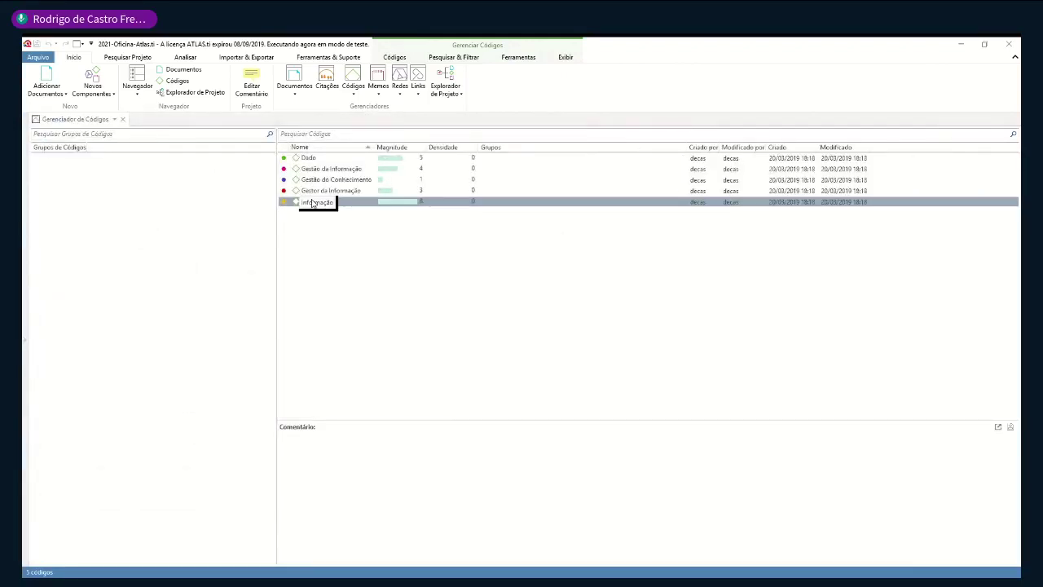
{"action": "left_click", "coordinate": [334, 214]}
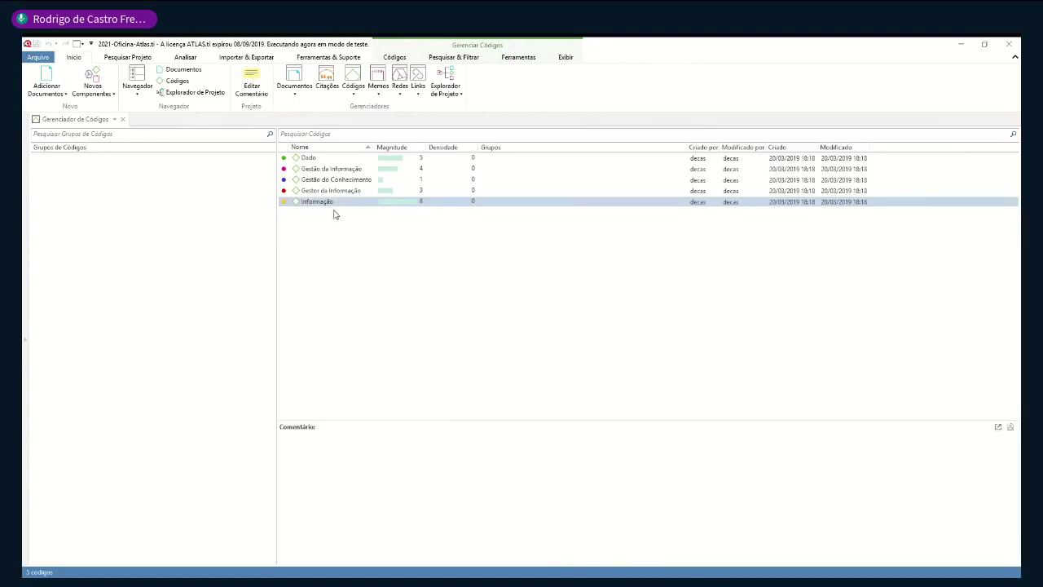
- Open the network of the Informação code from the Code Manager and move its node toward the middle of the canvas
{"action": "left_click", "coordinate": [334, 204]}
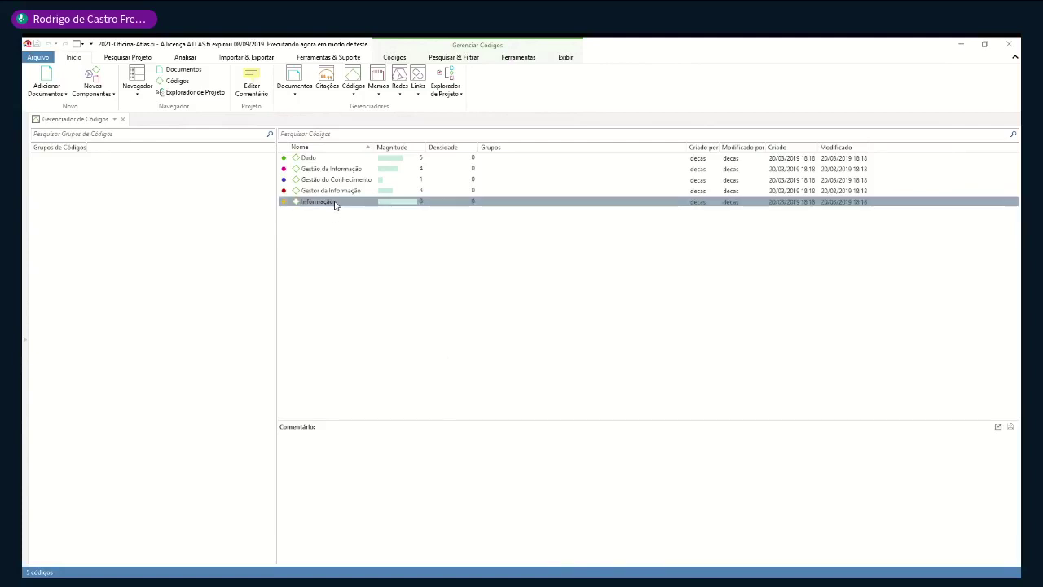
{"action": "right_click", "coordinate": [335, 205]}
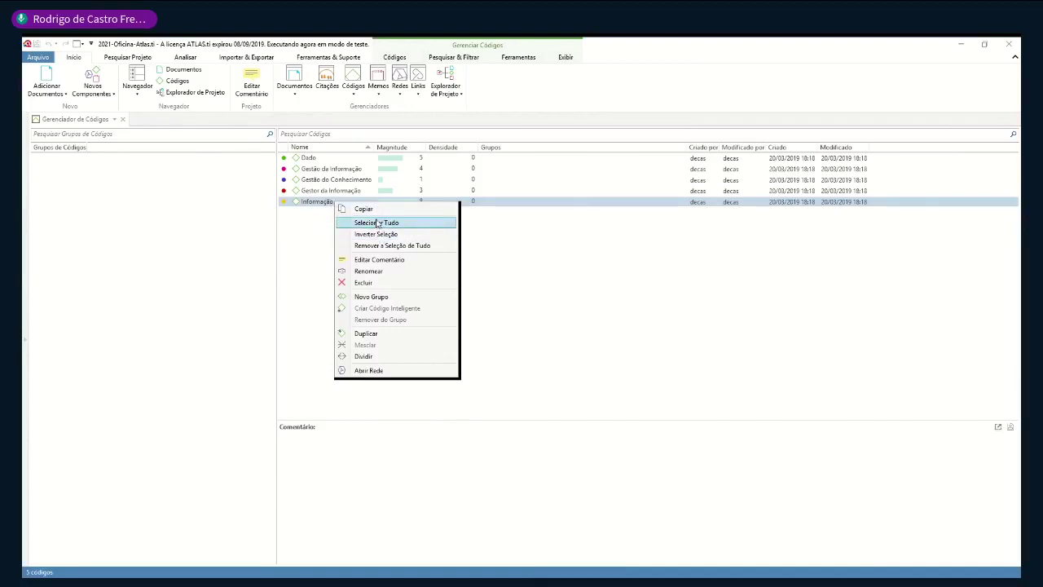
{"action": "left_click", "coordinate": [400, 372]}
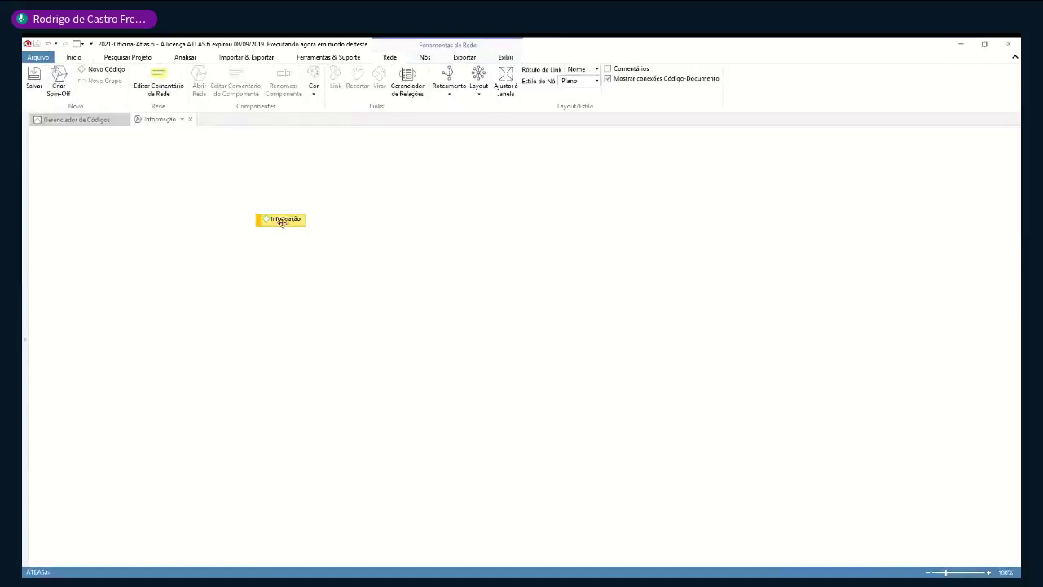
{"action": "left_click_drag", "start_coordinate": [280, 221], "coordinate": [411, 291]}
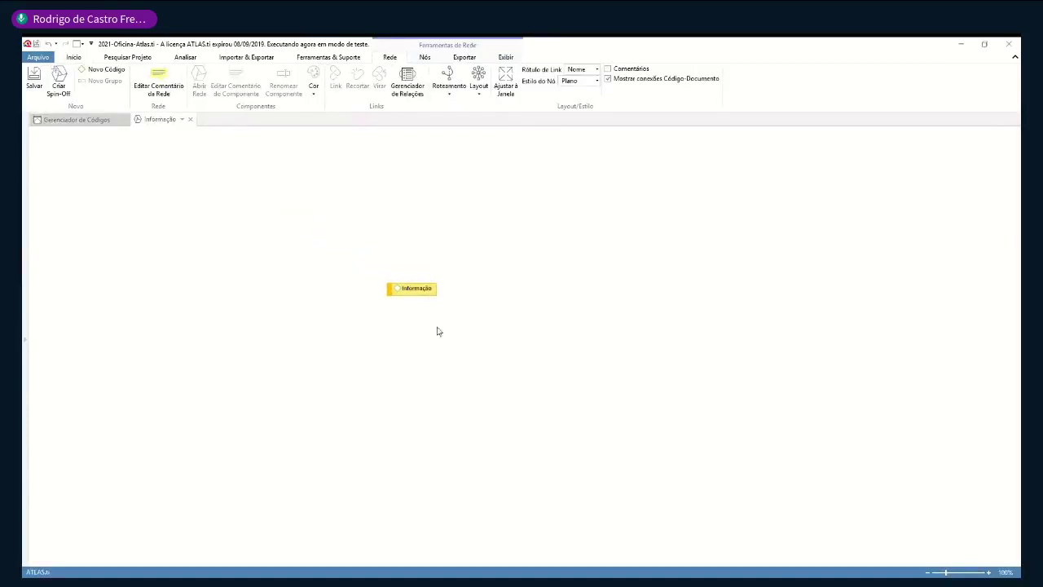
- Add the quotations linked to the Informação code to the network as neighbours
{"action": "right_click", "coordinate": [421, 288]}
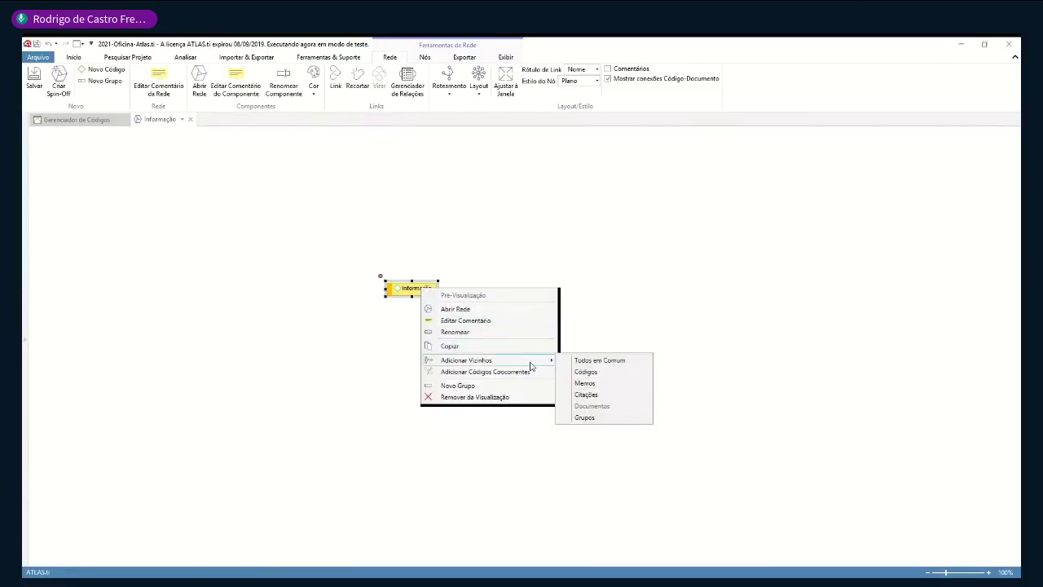
{"action": "mouse_move", "coordinate": [529, 365]}
{"action": "left_click", "coordinate": [593, 397]}
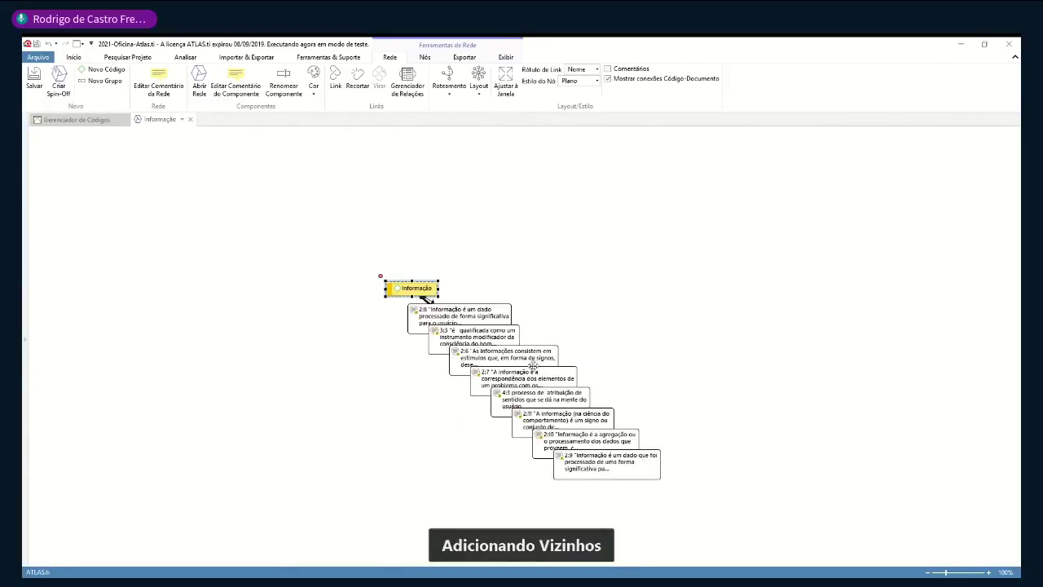
- Arrange the Informação node and all its quotations in the Perpendicular layout
{"action": "left_click_drag", "start_coordinate": [342, 256], "coordinate": [700, 501]}
{"action": "left_click_drag", "start_coordinate": [430, 283], "coordinate": [457, 210]}
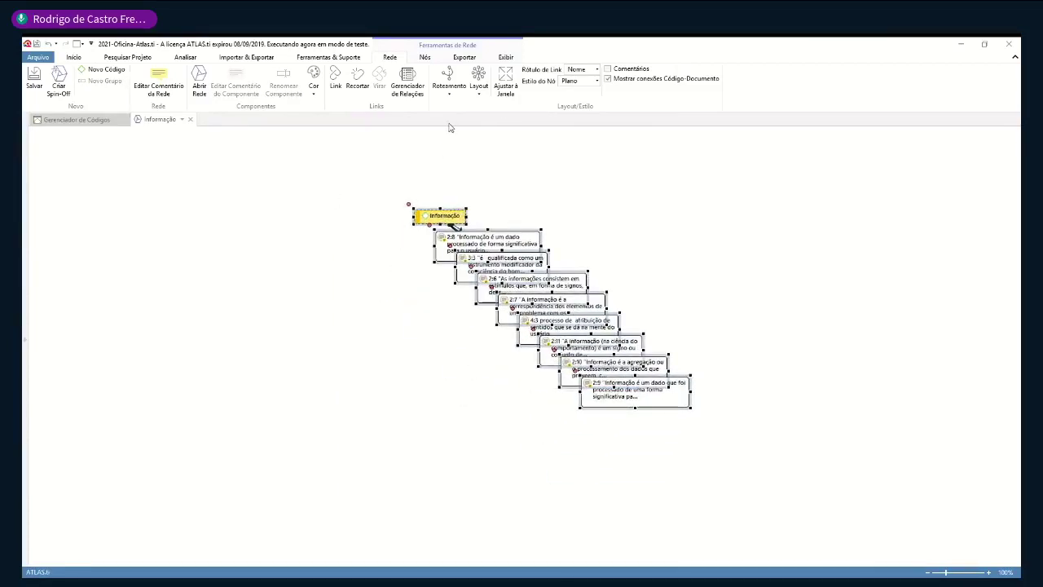
{"action": "left_click", "coordinate": [478, 88]}
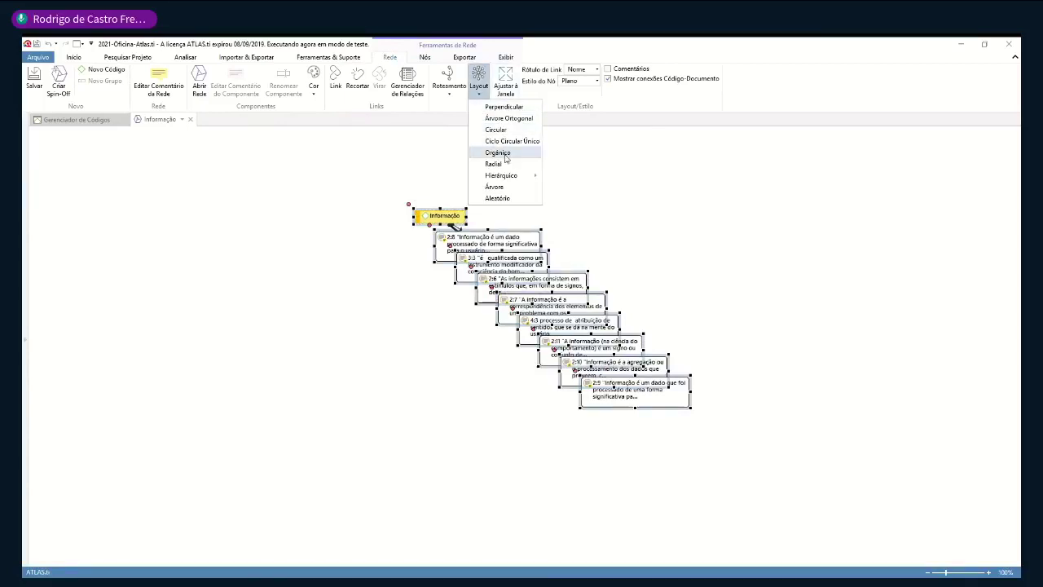
{"action": "left_click", "coordinate": [512, 109]}
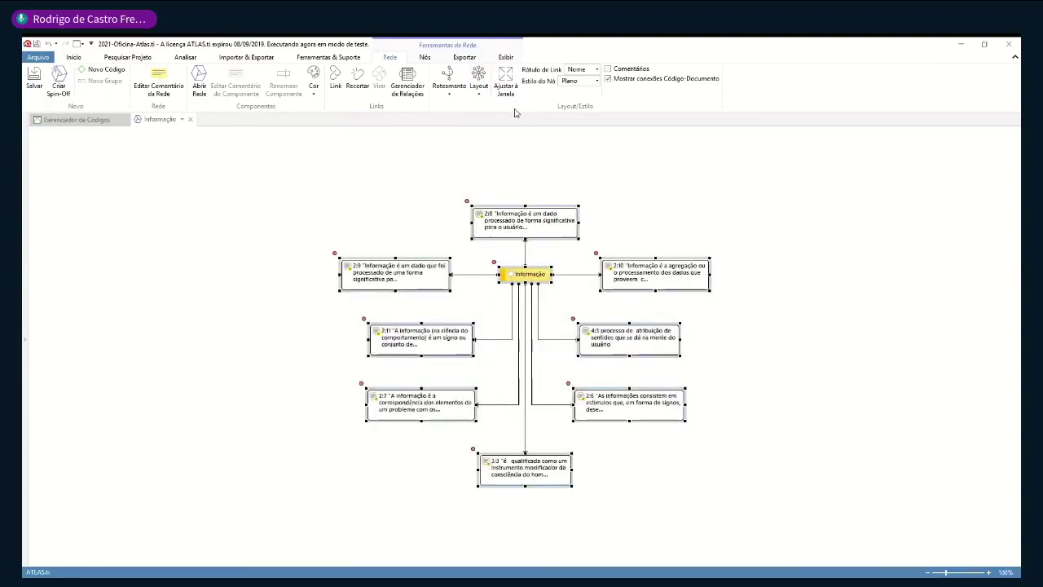
{"action": "left_click", "coordinate": [478, 93]}
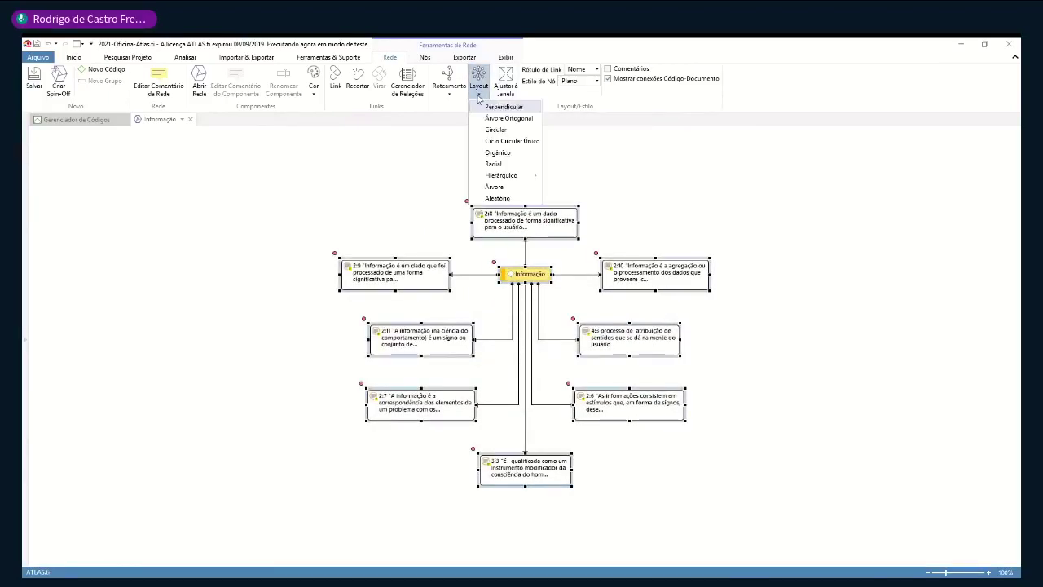
{"action": "left_click", "coordinate": [652, 172]}
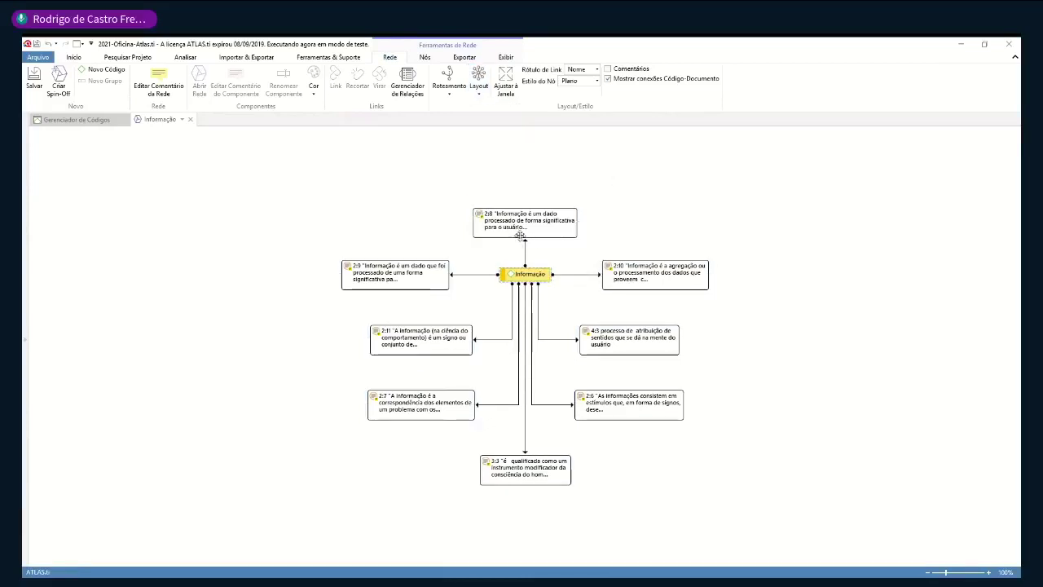
- Turn on the preview (Pré-Visualização) so the network's quotation nodes display their full text
{"action": "right_click", "coordinate": [387, 273]}
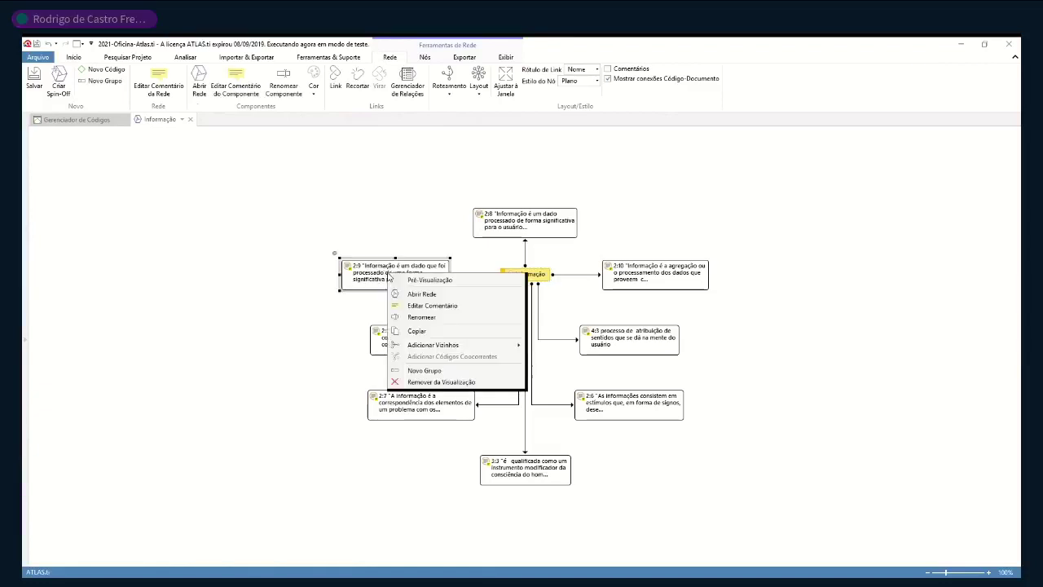
{"action": "left_click", "coordinate": [660, 149]}
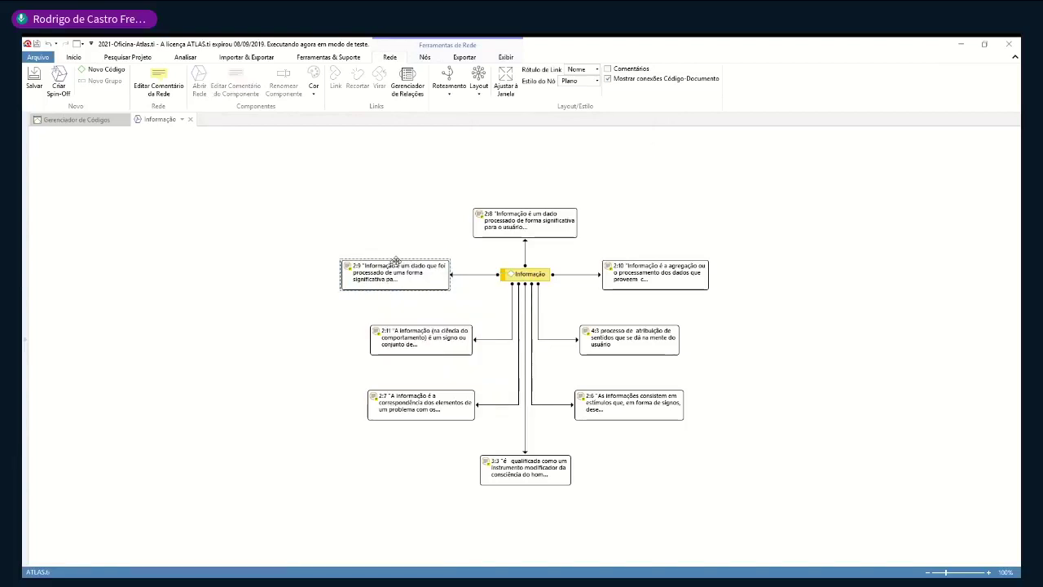
{"action": "left_click", "coordinate": [366, 278]}
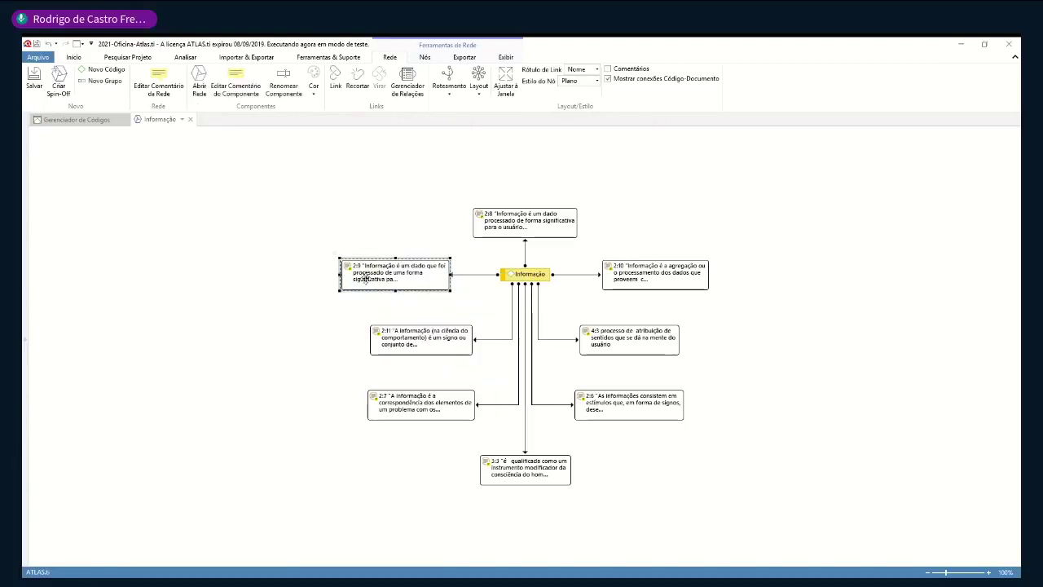
{"action": "left_click", "coordinate": [508, 57]}
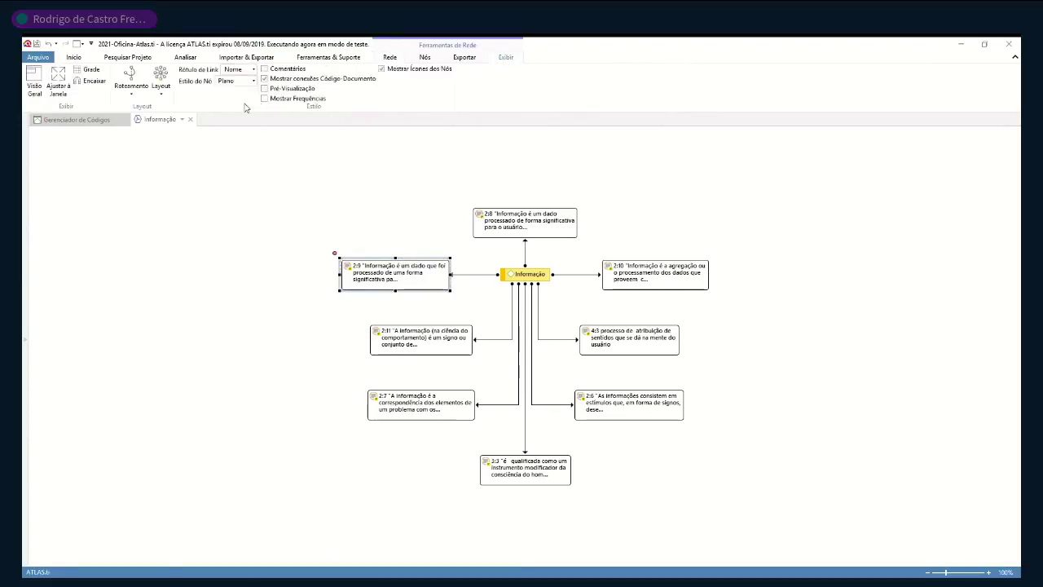
{"action": "left_click", "coordinate": [264, 88]}
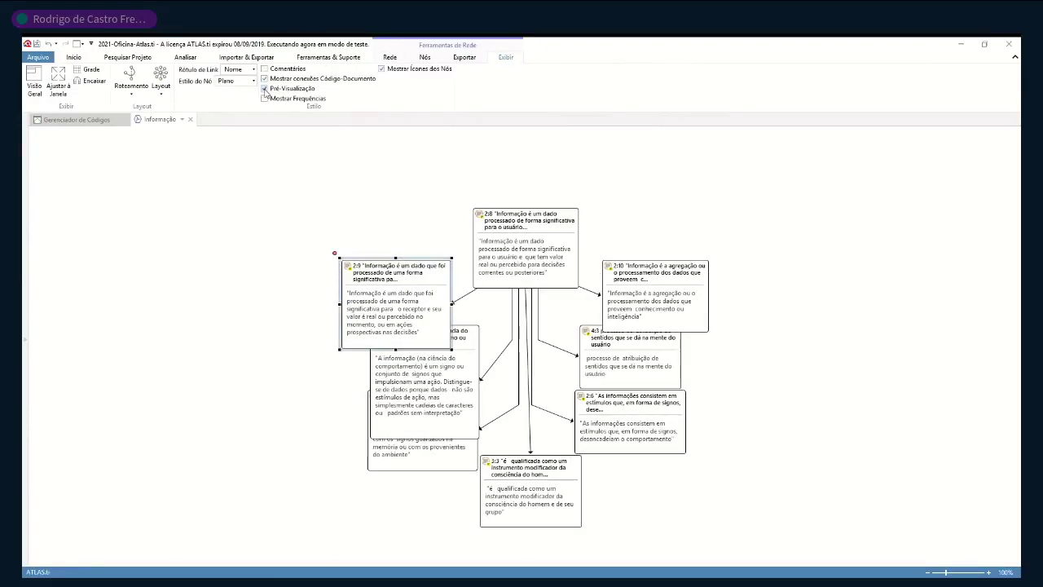
- Rearrange all nodes of the Informação network in the Radial layout
{"action": "left_click", "coordinate": [390, 59]}
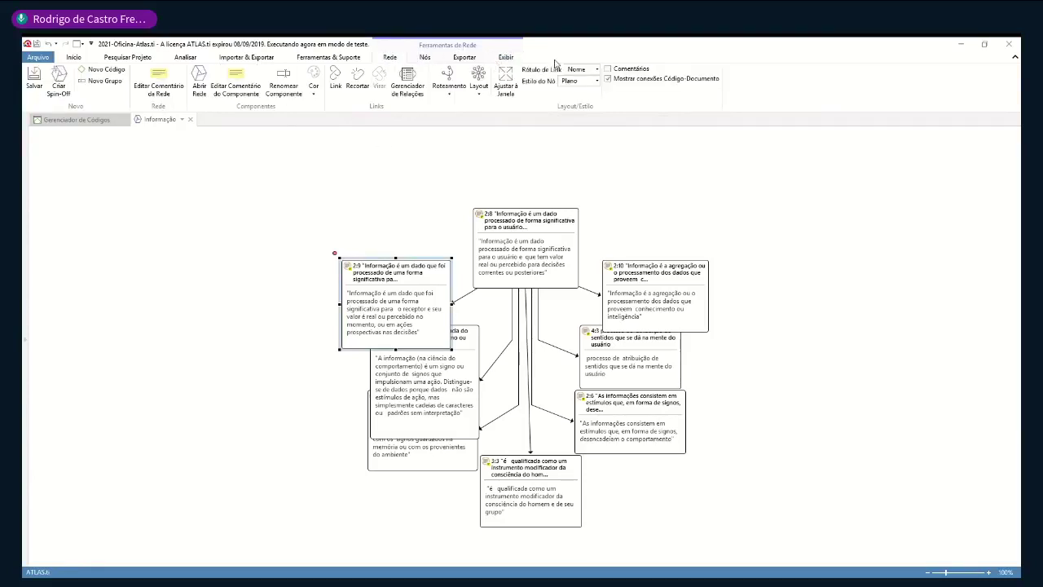
{"action": "left_click", "coordinate": [506, 58]}
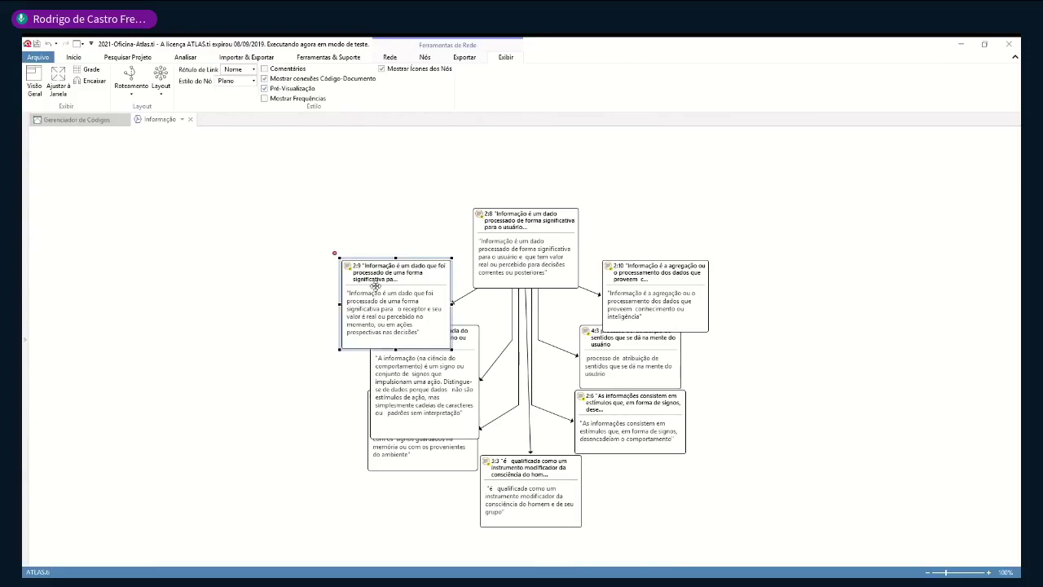
{"action": "left_click_drag", "start_coordinate": [269, 167], "coordinate": [773, 547]}
{"action": "left_click", "coordinate": [390, 58]}
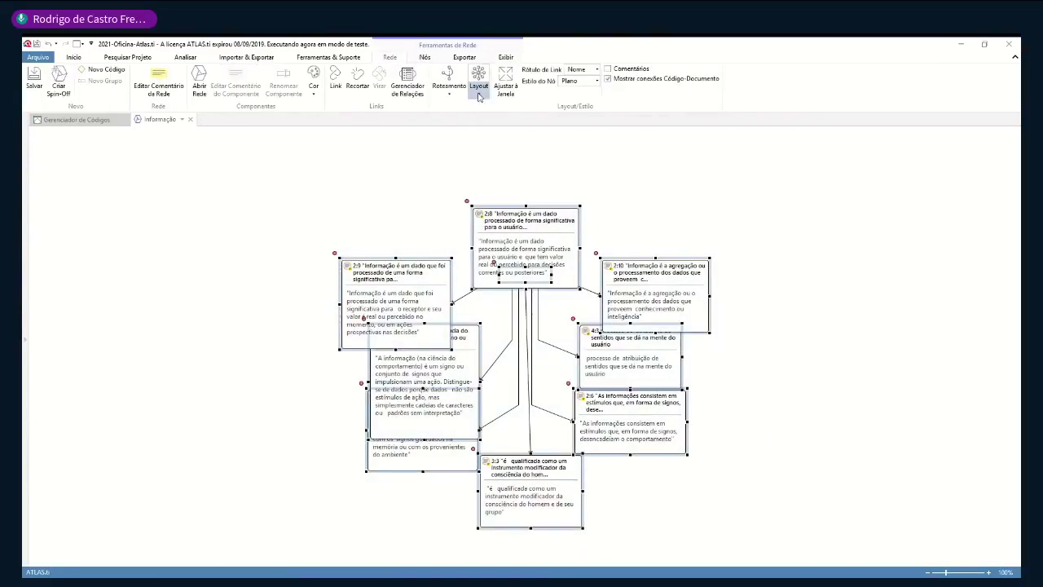
{"action": "left_click", "coordinate": [478, 88]}
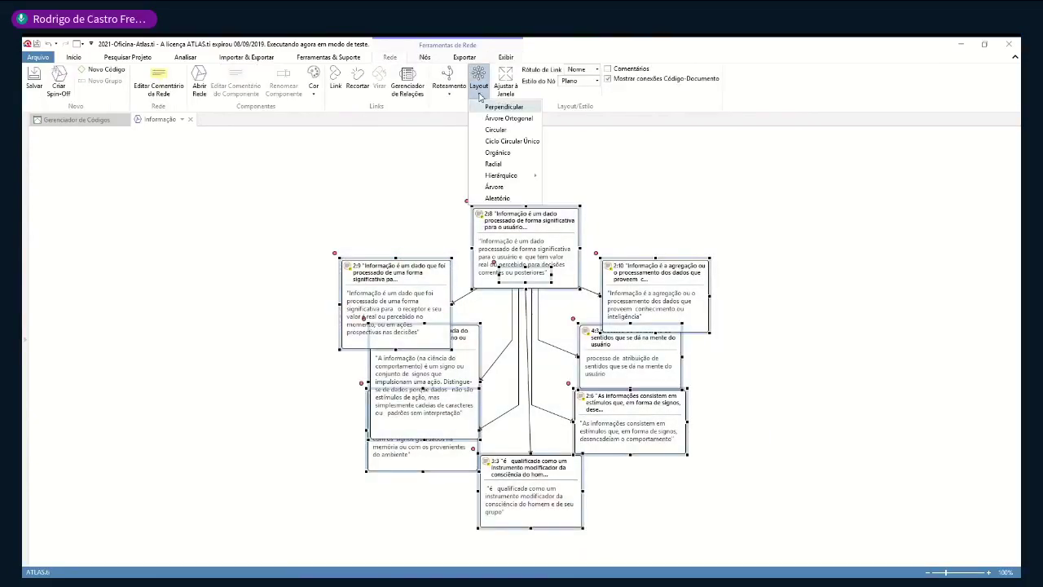
{"action": "left_click", "coordinate": [518, 119]}
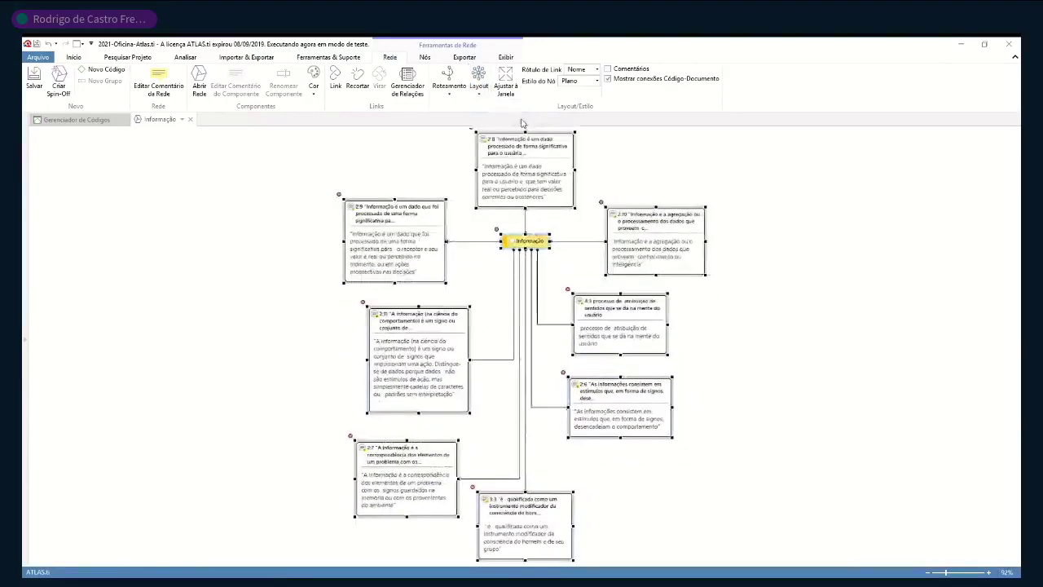
{"action": "left_click", "coordinate": [478, 86]}
{"action": "left_click", "coordinate": [512, 164]}
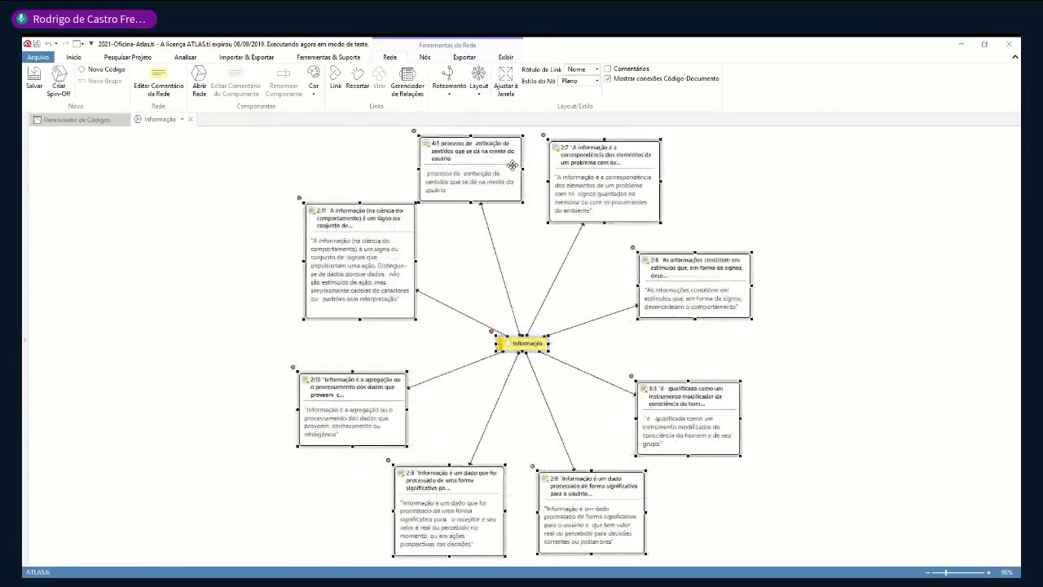
{"action": "left_click", "coordinate": [943, 324]}
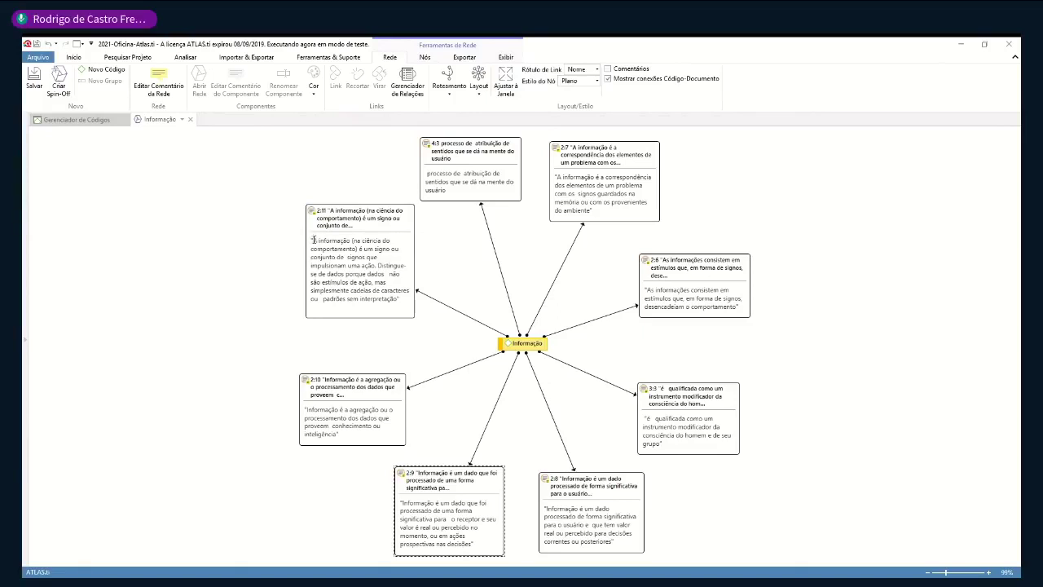
- Select the text of quotation 2:11, then display comments in the network nodes and select quotation 4:3
{"action": "left_click_drag", "start_coordinate": [311, 241], "coordinate": [403, 300]}
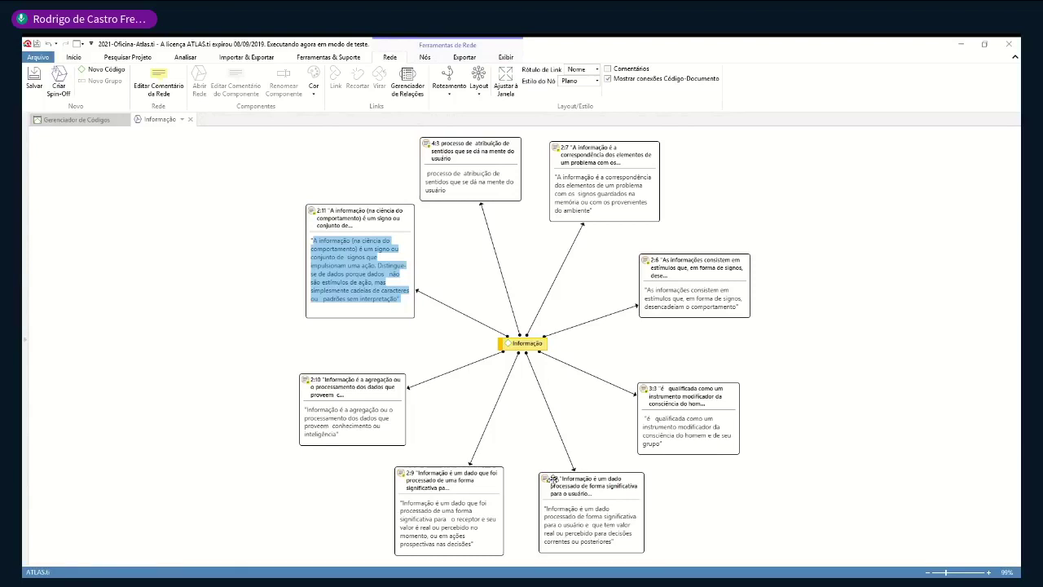
{"action": "left_click", "coordinate": [609, 72]}
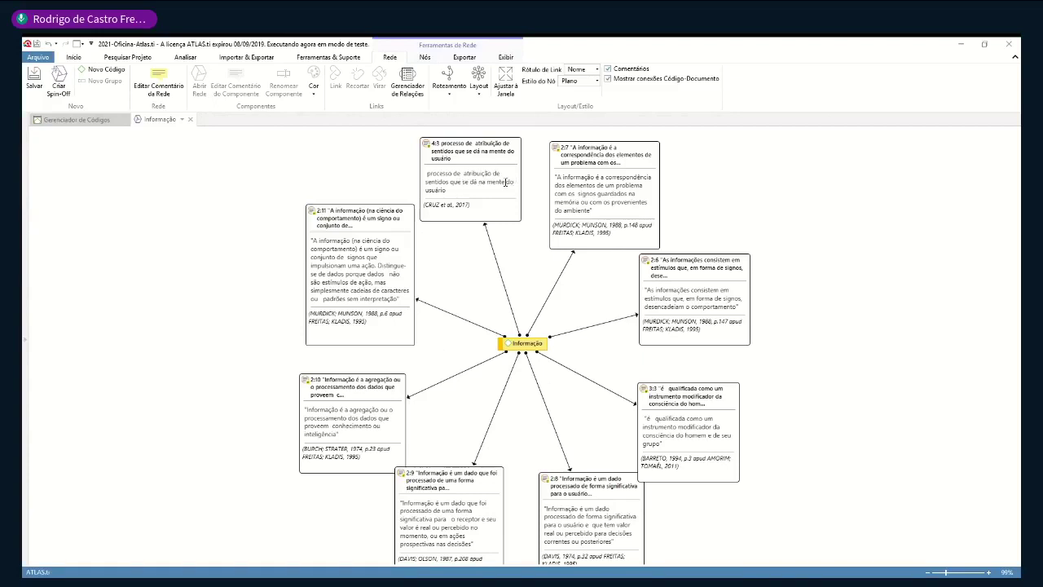
{"action": "left_click", "coordinate": [437, 213]}
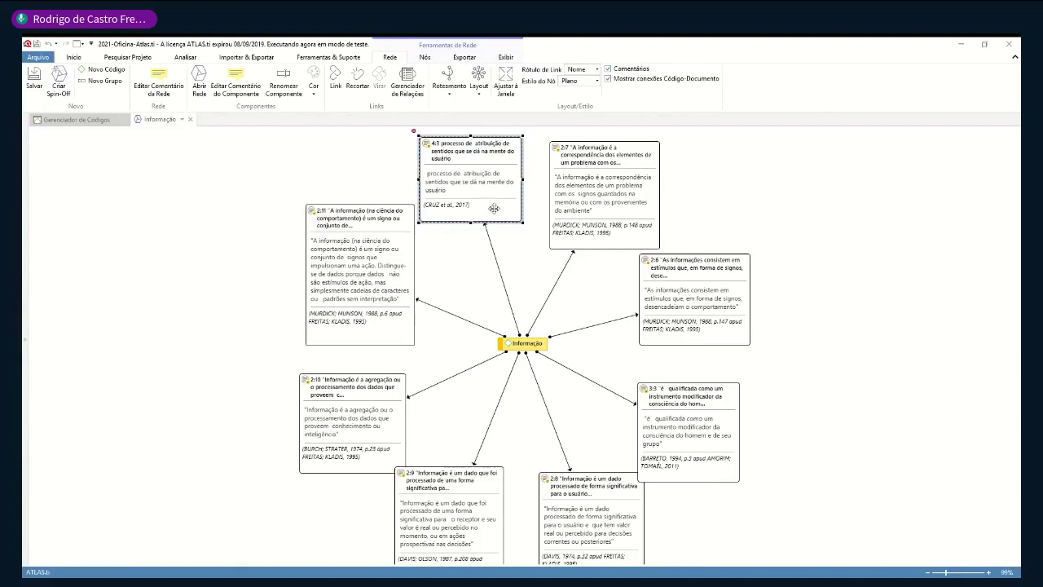
- Return to the Code Manager and generate a word cloud for the Informação code
{"action": "left_click", "coordinate": [82, 120]}
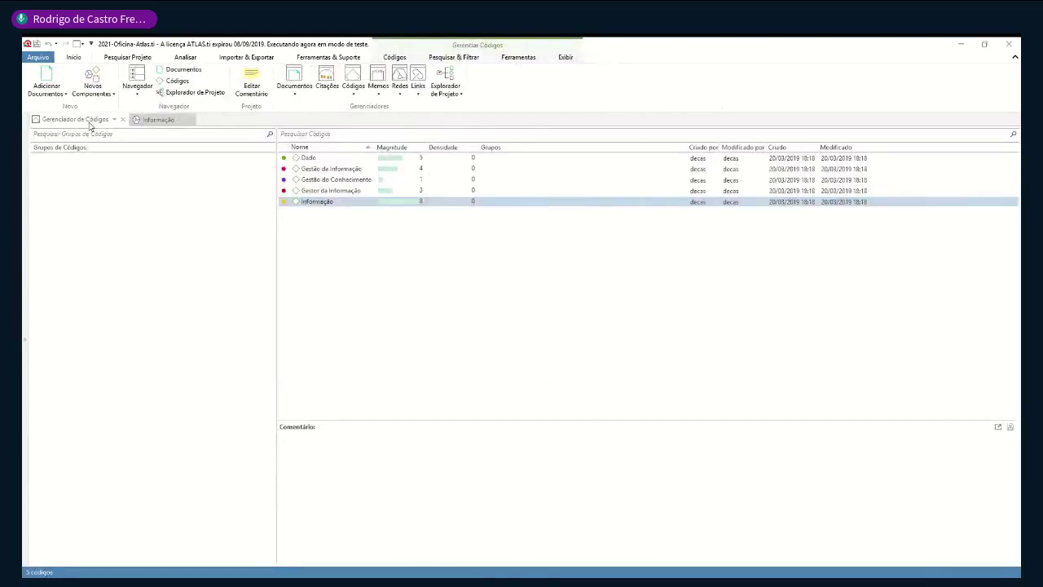
{"action": "left_click", "coordinate": [338, 203]}
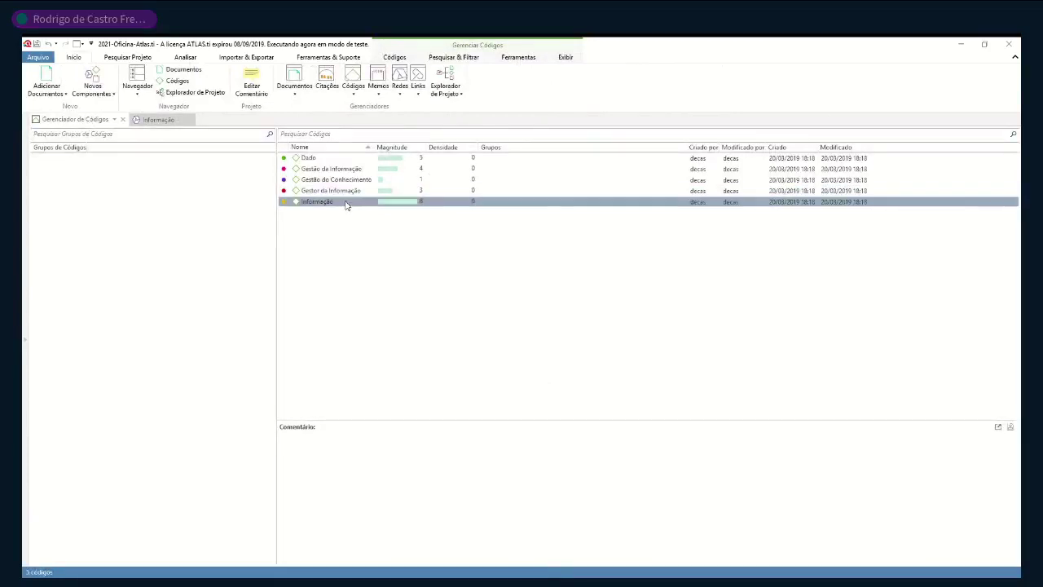
{"action": "right_click", "coordinate": [346, 203]}
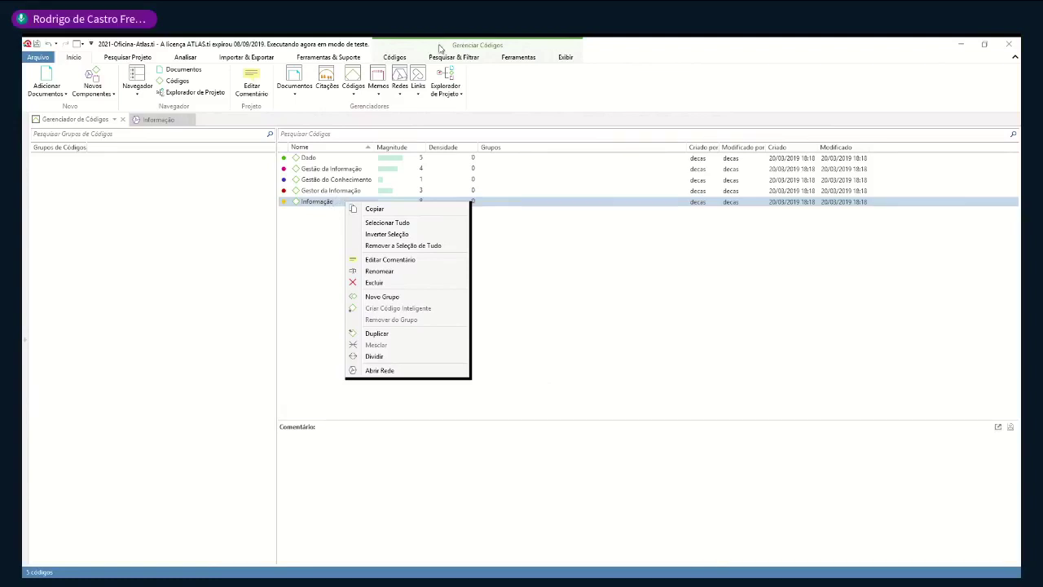
{"action": "left_click", "coordinate": [394, 58]}
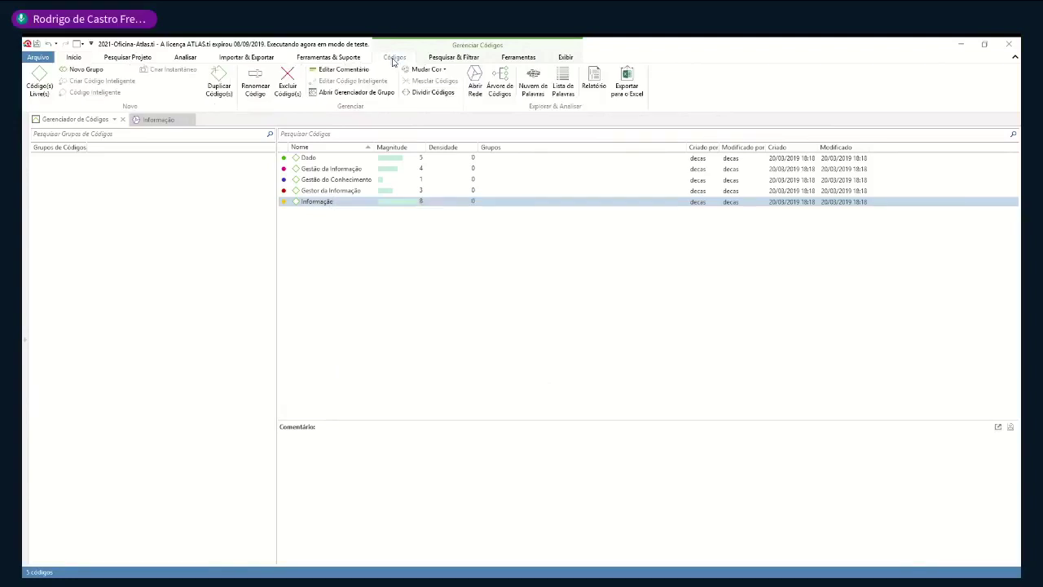
{"action": "left_click", "coordinate": [334, 205]}
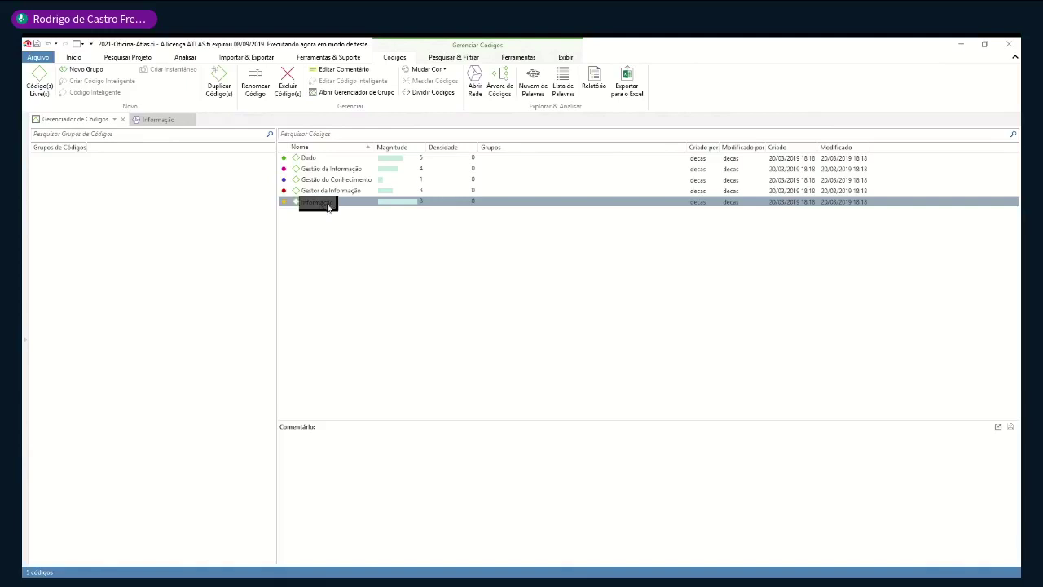
{"action": "left_click", "coordinate": [334, 205]}
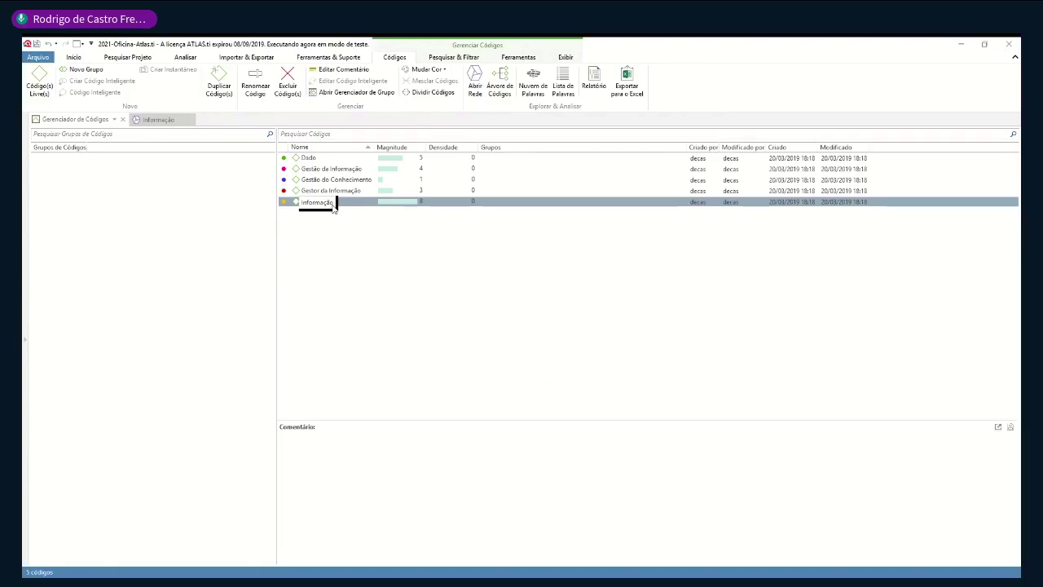
{"action": "key", "text": "Return"}
{"action": "left_click", "coordinate": [533, 84]}
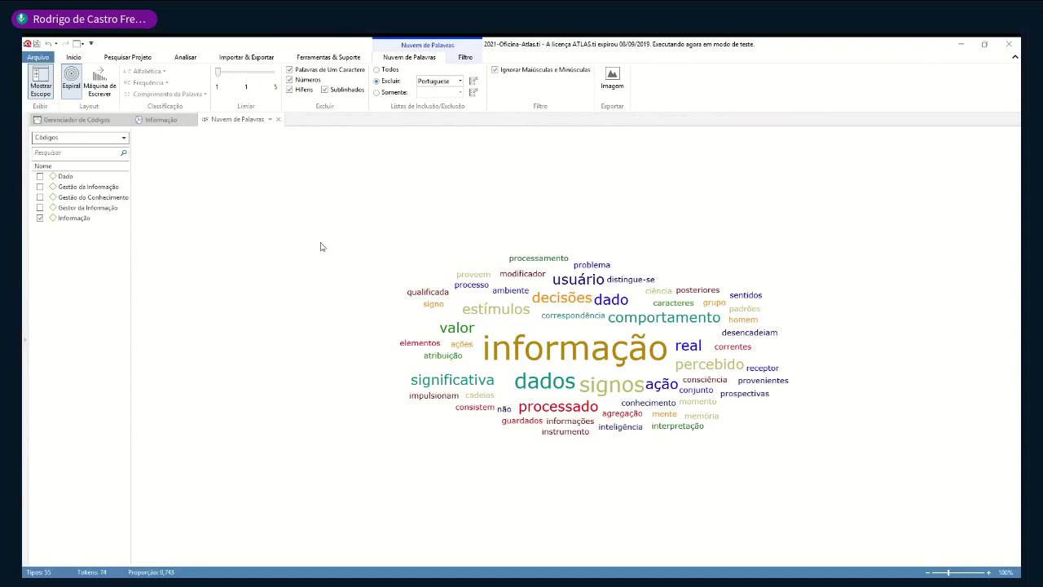
- Generate a word list for the Informação code from the Code Manager and sort it by word count (Contagem)
{"action": "left_click", "coordinate": [91, 119]}
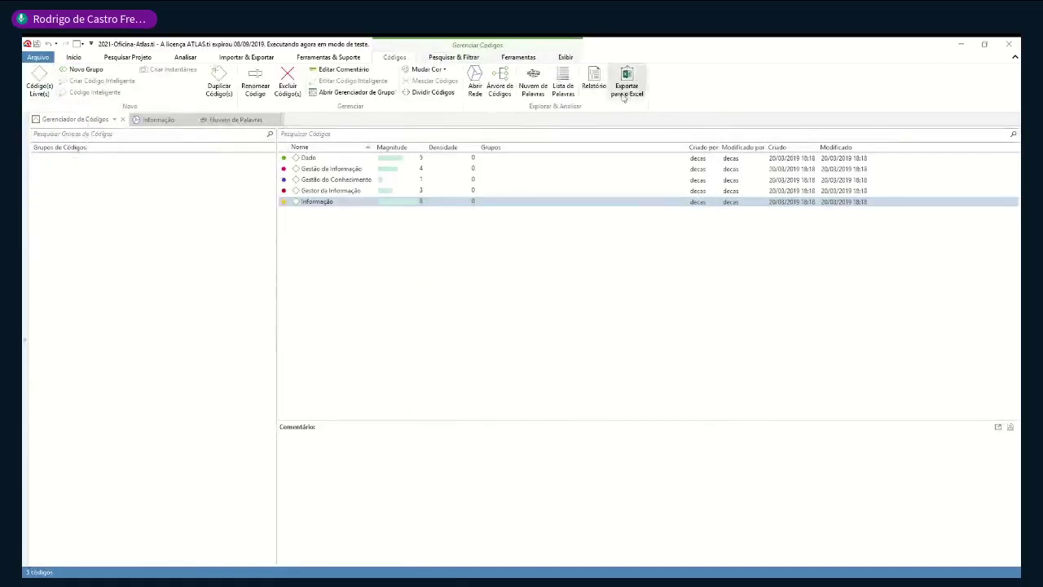
{"action": "left_click", "coordinate": [561, 82]}
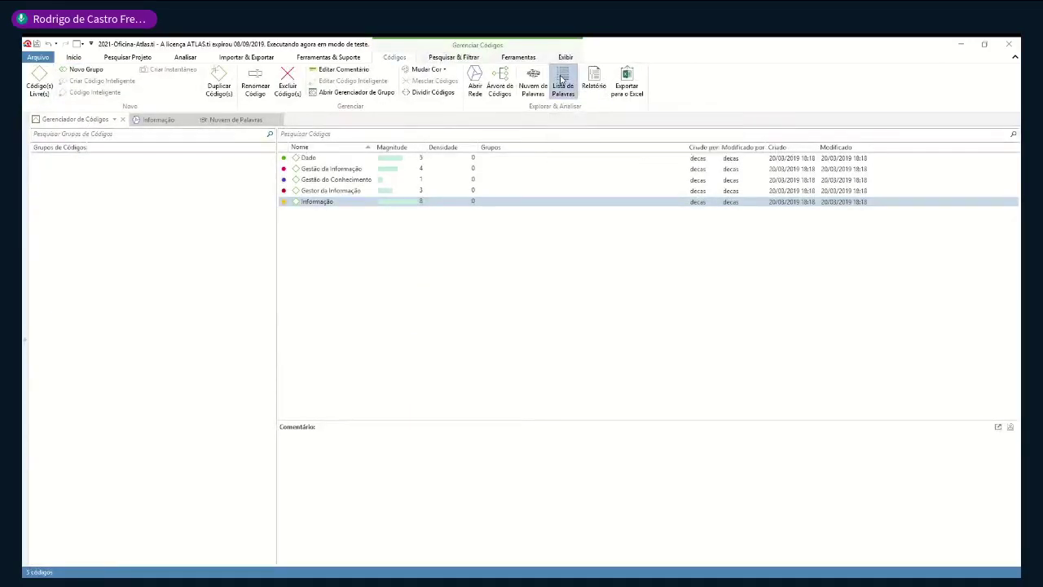
{"action": "left_click", "coordinate": [43, 223]}
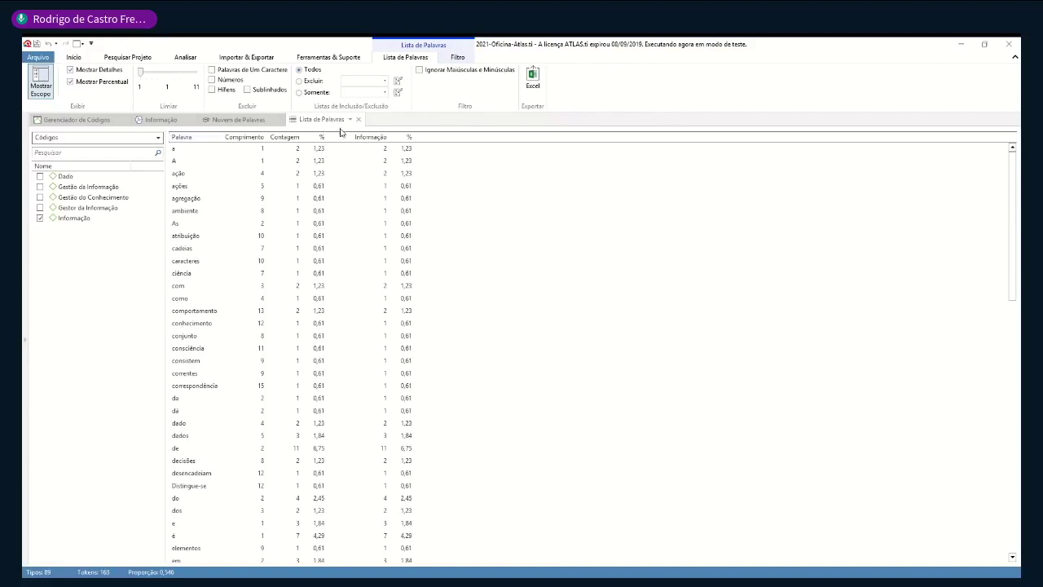
{"action": "left_click", "coordinate": [285, 137]}
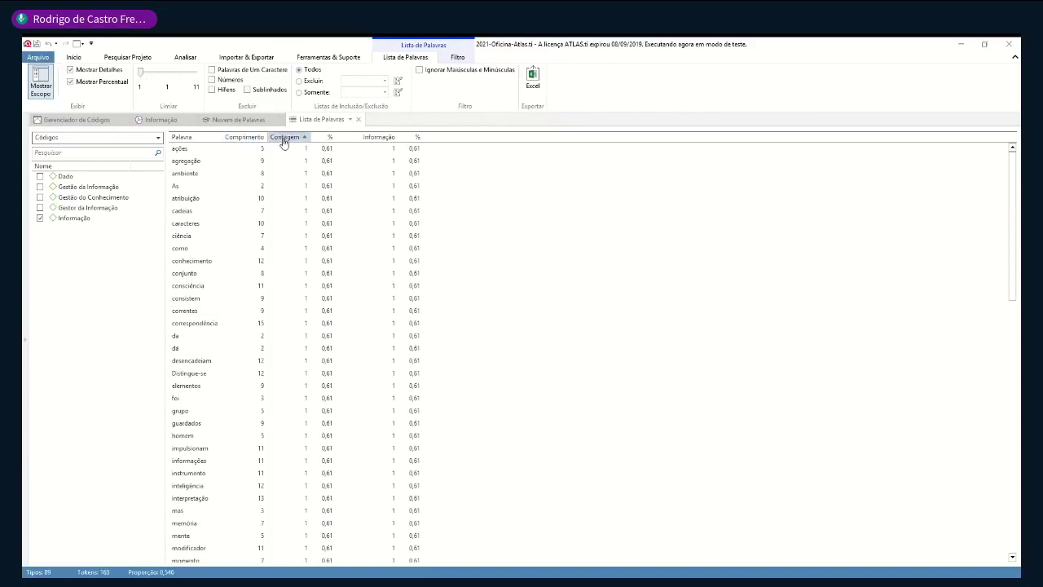
- Add the codes Gestor da Informação, Gestão do Conhecimento, Gestão da Informação and Dado to the word list's scope
{"action": "left_click", "coordinate": [40, 209]}
{"action": "left_click", "coordinate": [40, 187]}
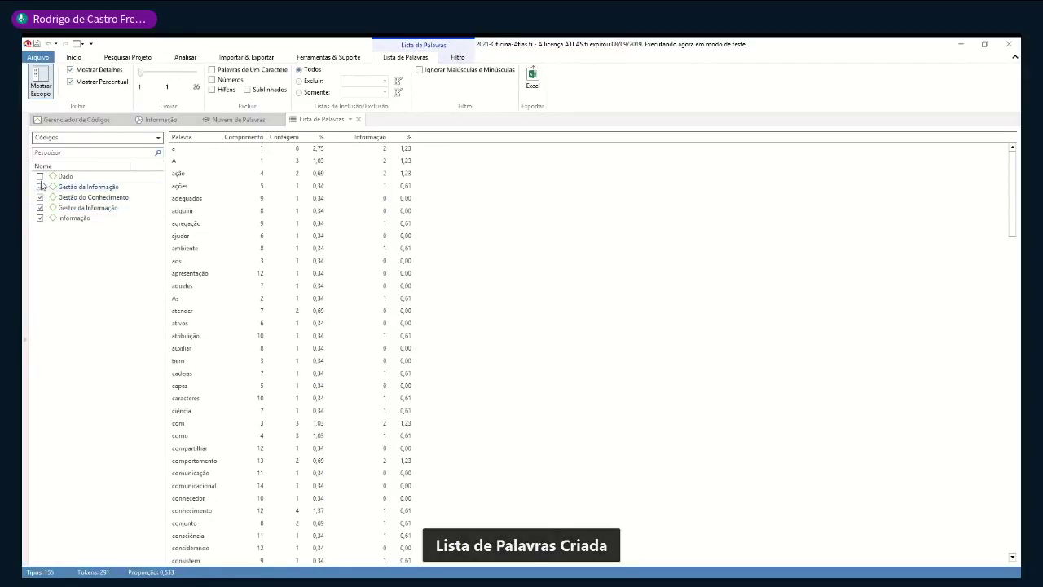
{"action": "left_click", "coordinate": [40, 176]}
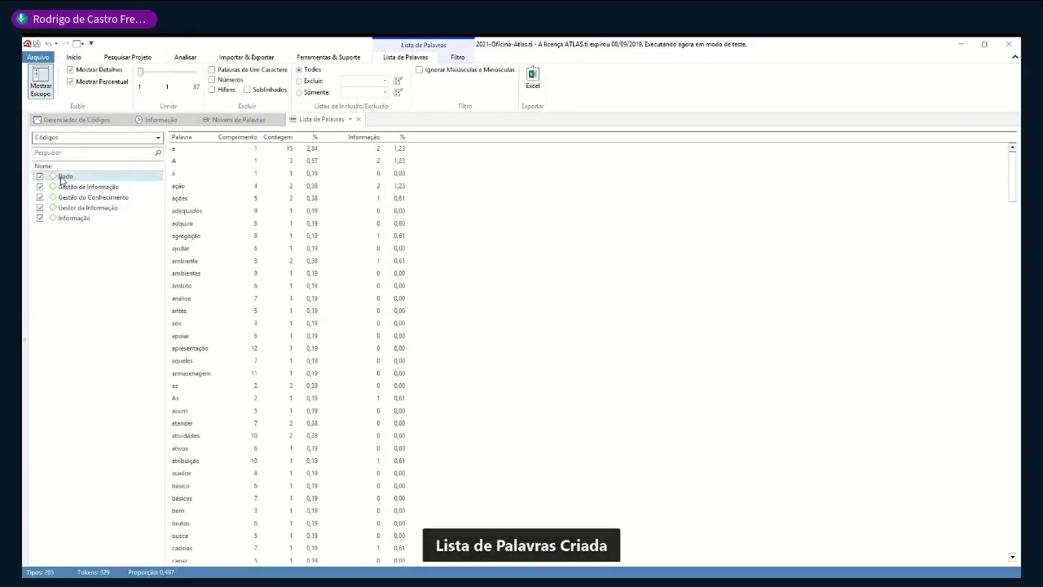
- Extend the existing word cloud to Gestor da Informação, Gestão da Informação and Dado, leaving Gestão do Conhecimento out of its scope
{"action": "left_click", "coordinate": [240, 120]}
{"action": "left_click", "coordinate": [40, 208]}
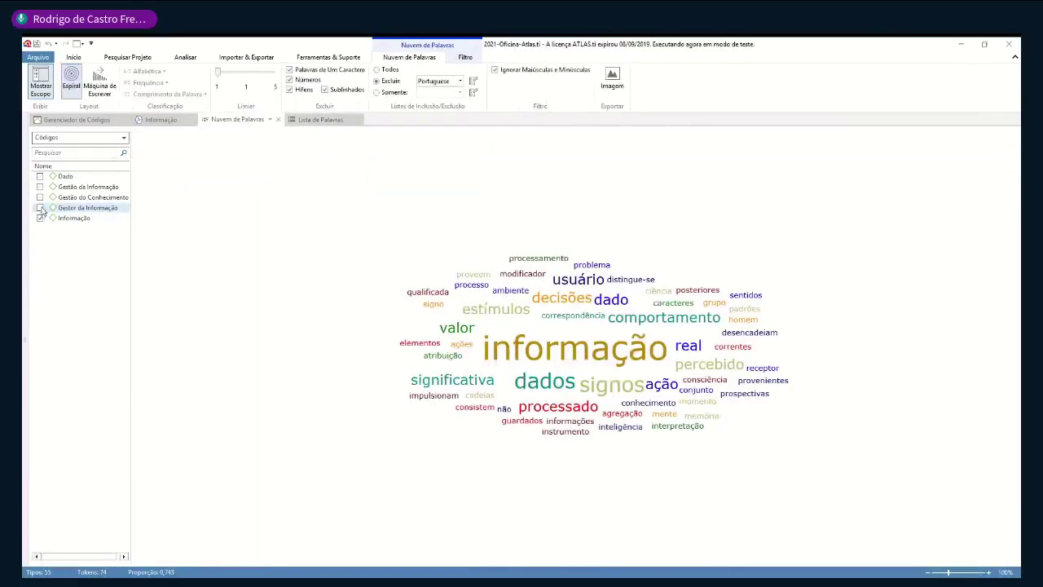
{"action": "left_click", "coordinate": [40, 198]}
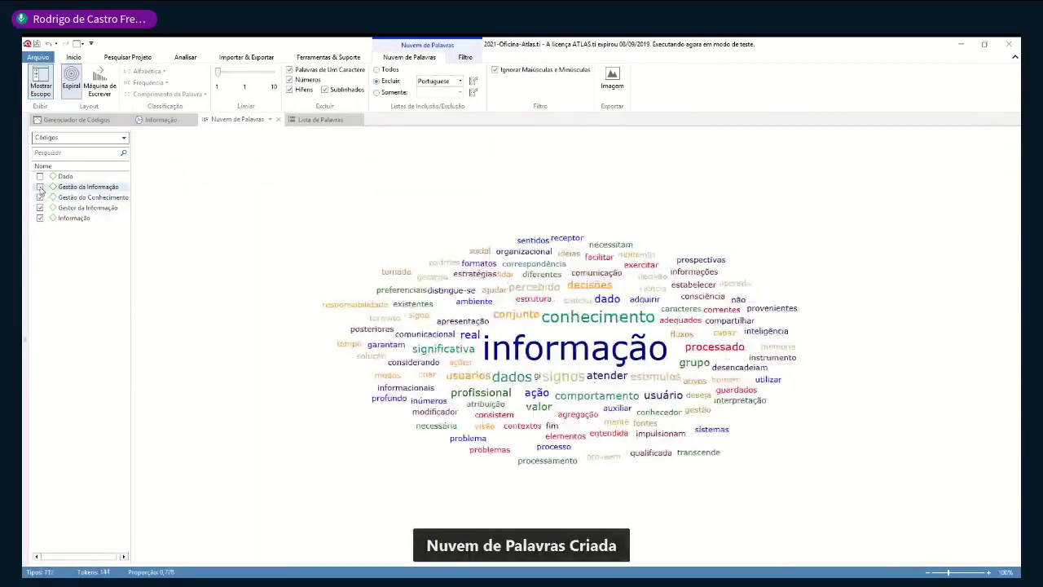
{"action": "left_click", "coordinate": [40, 187]}
{"action": "left_click", "coordinate": [40, 176]}
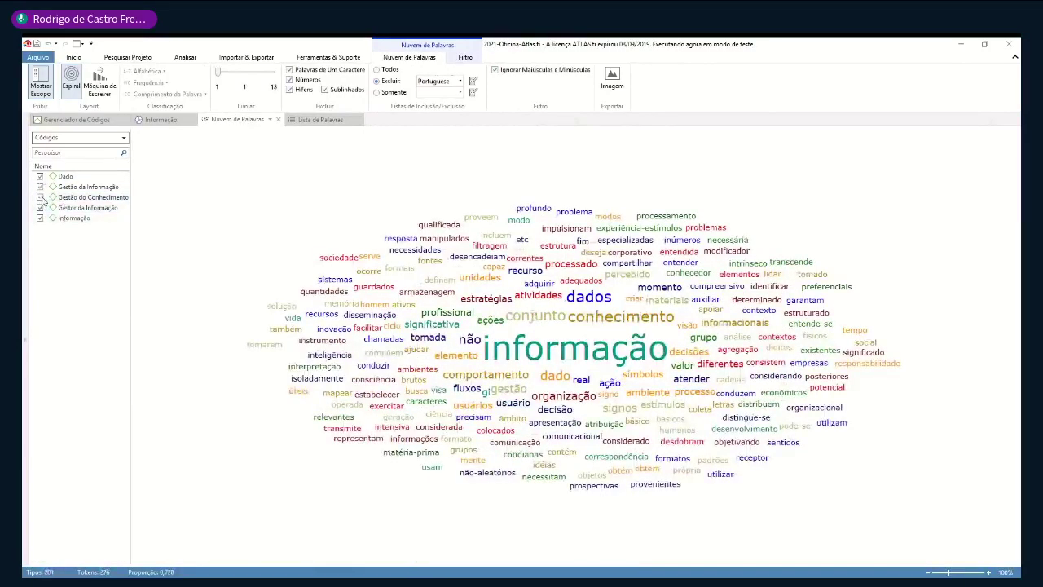
{"action": "left_click", "coordinate": [40, 197]}
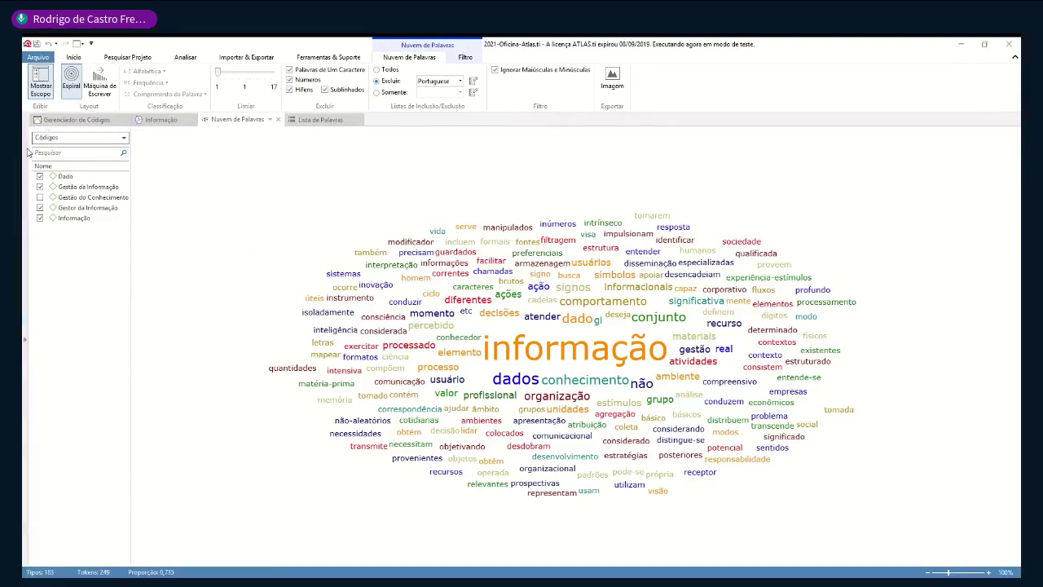
- Generate a word cloud covering all four project documents from the Document Manager
{"action": "mouse_move", "coordinate": [27, 152]}
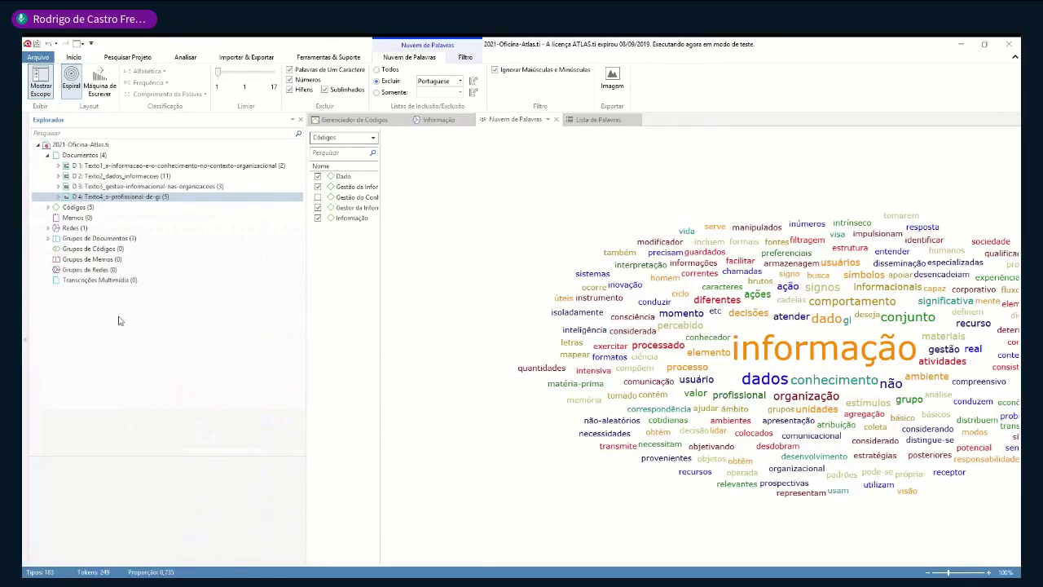
{"action": "left_click", "coordinate": [73, 58]}
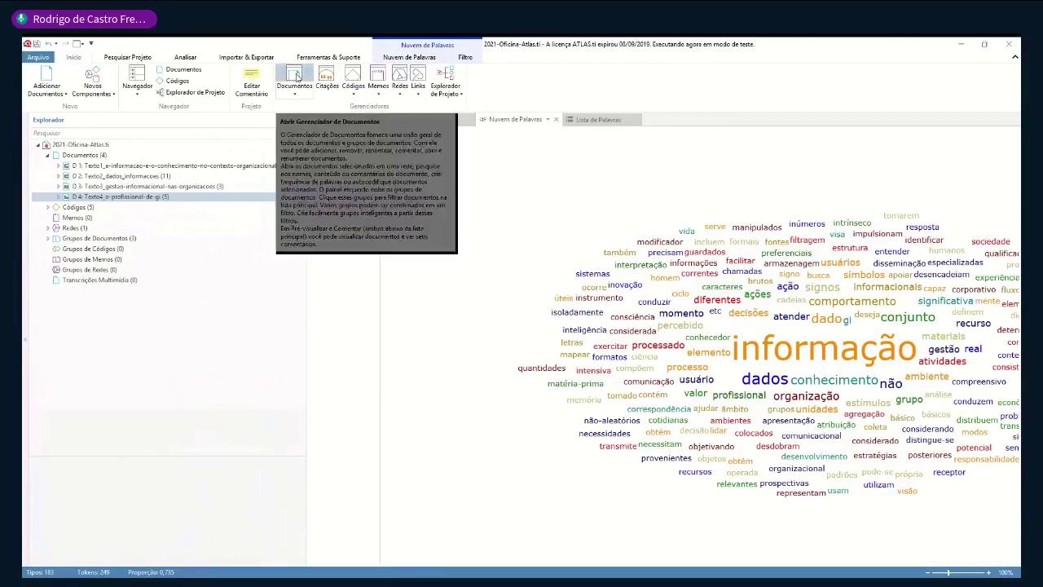
{"action": "left_click", "coordinate": [297, 76]}
{"action": "left_click", "coordinate": [559, 158]}
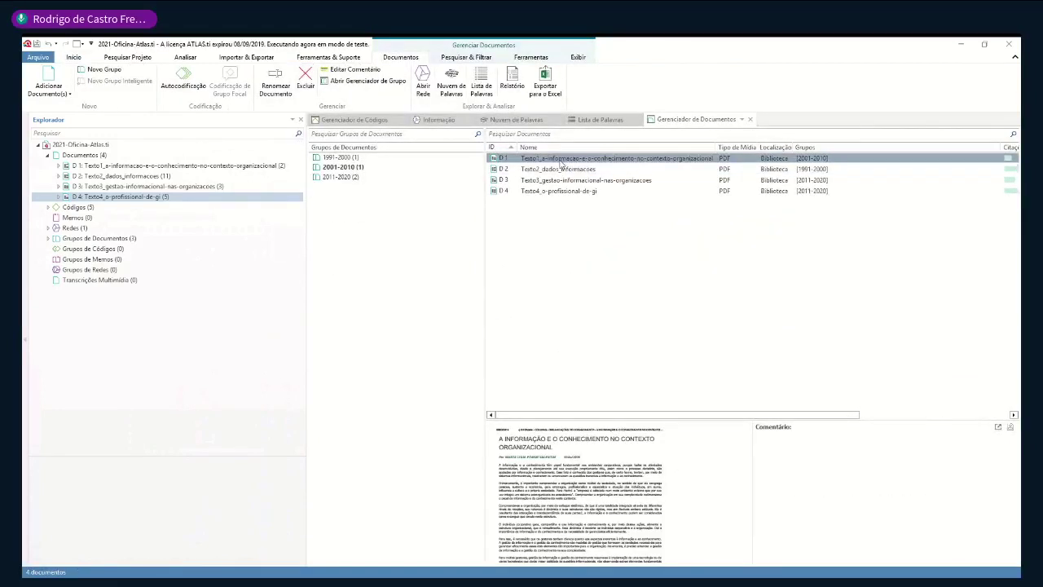
{"action": "key", "text": "ctrl+a"}
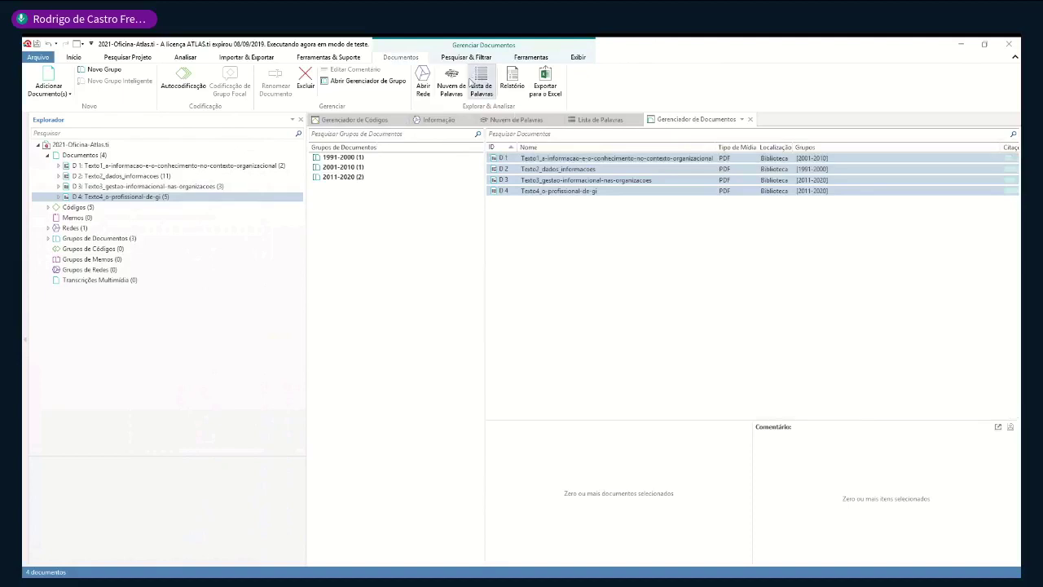
{"action": "left_click", "coordinate": [451, 81]}
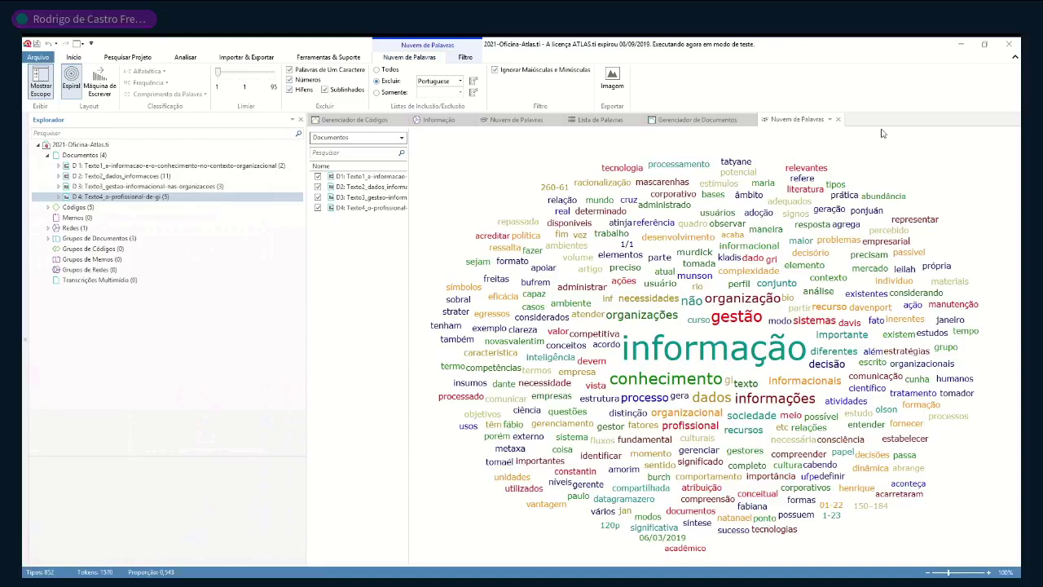
- Close all open word clouds, the word list and both managers, and close the Informação network without saving it
{"action": "left_click", "coordinate": [839, 121]}
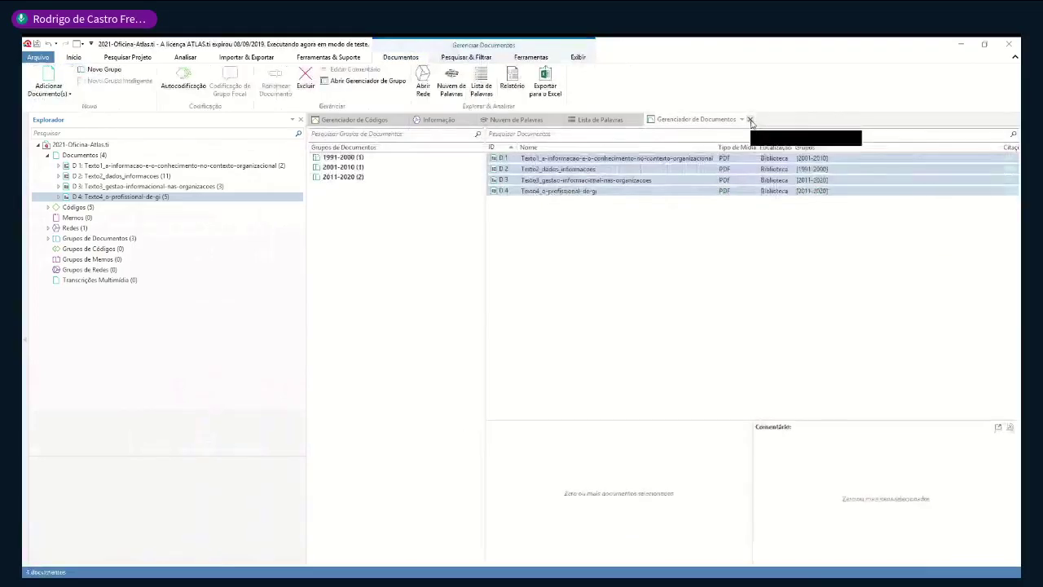
{"action": "left_click", "coordinate": [750, 120]}
{"action": "left_click", "coordinate": [636, 121]}
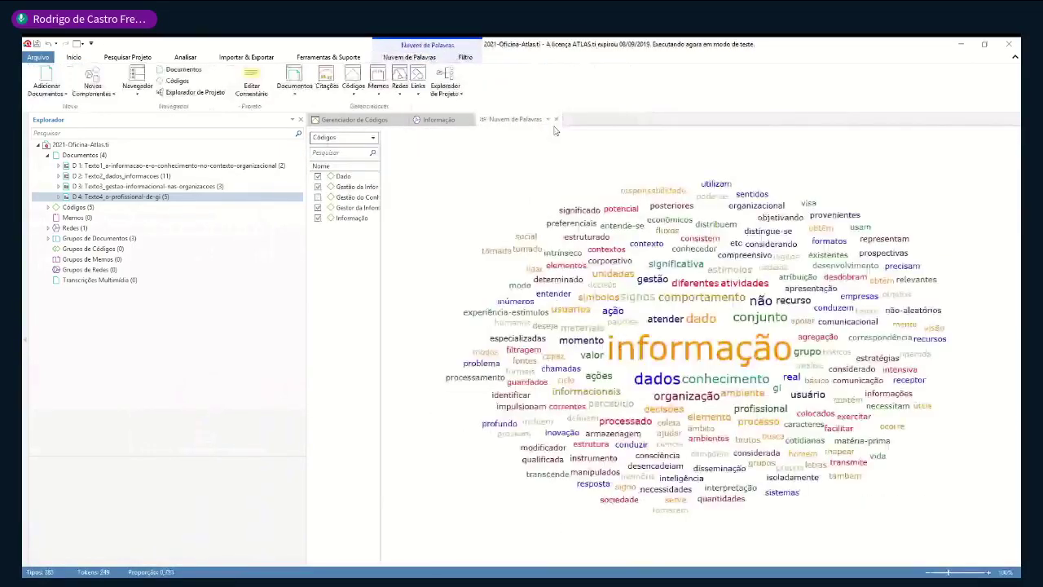
{"action": "left_click", "coordinate": [469, 121]}
{"action": "left_click", "coordinate": [468, 120]}
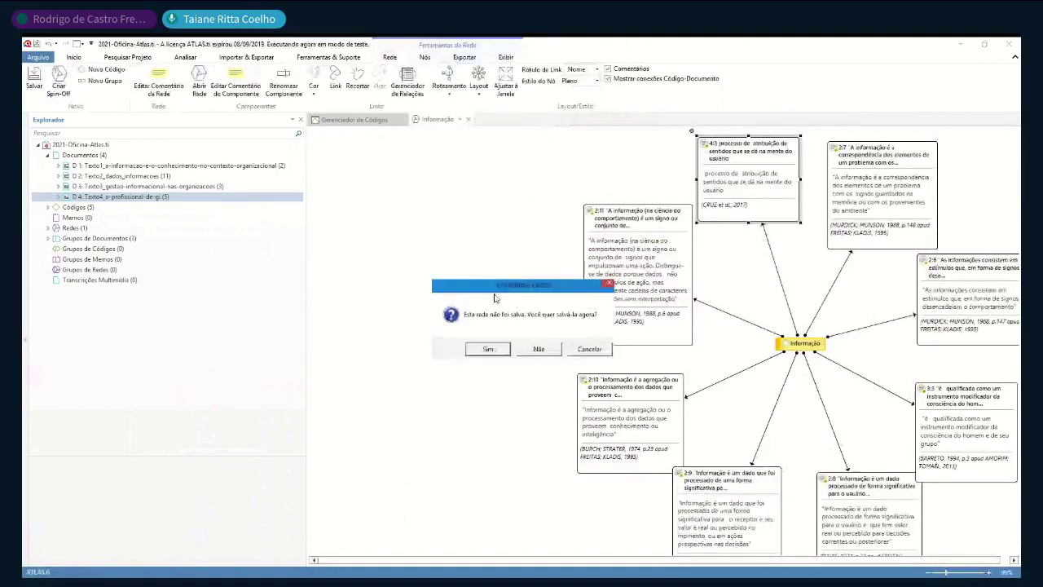
{"action": "left_click", "coordinate": [539, 349]}
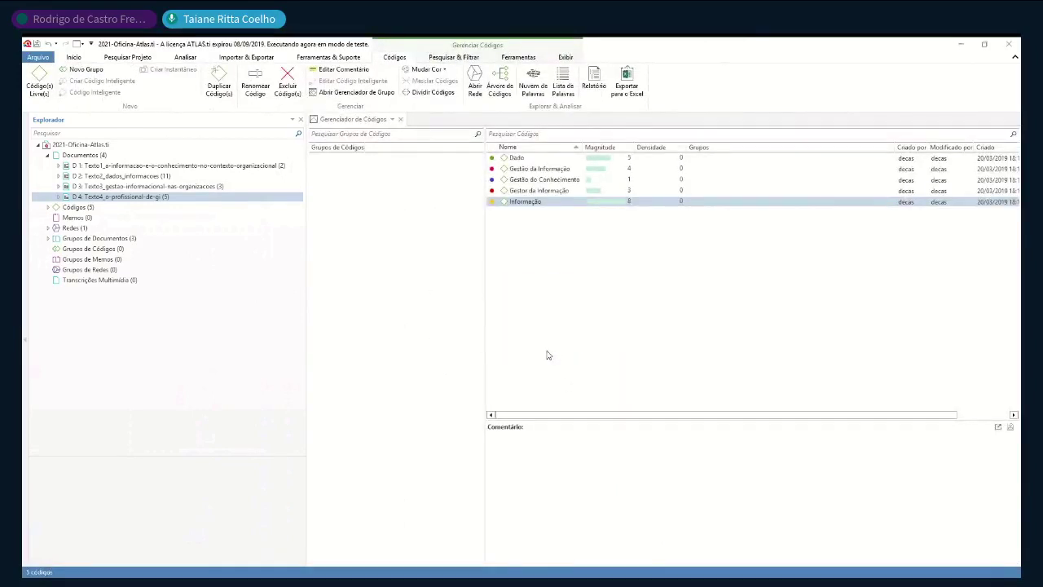
{"action": "left_click", "coordinate": [401, 120]}
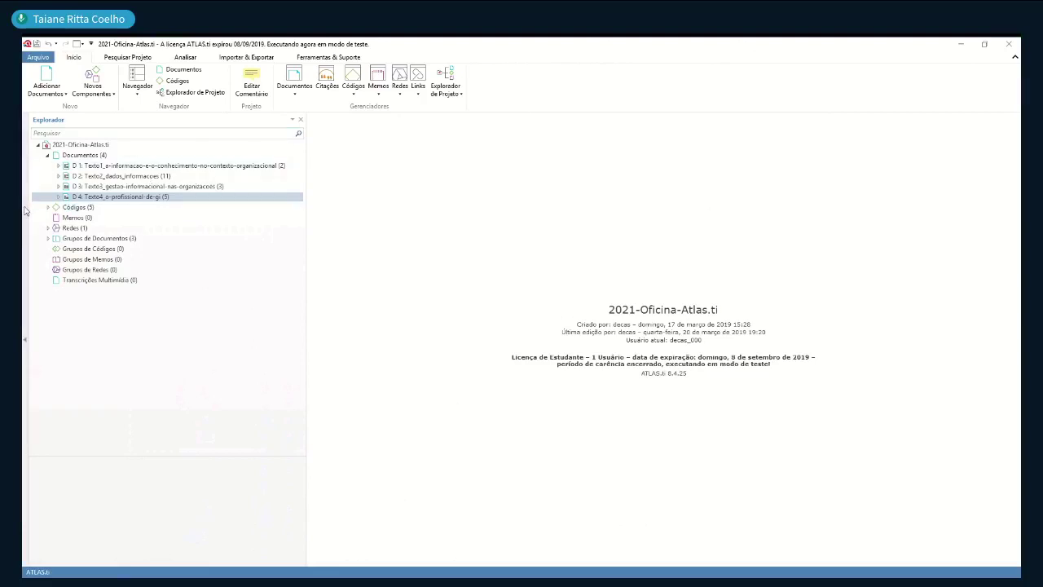
- Open the pinned 2018-UFPR-Mestrado project and close 2021-Oficina-Atlas.ti without saving its changes
{"action": "left_click", "coordinate": [38, 57]}
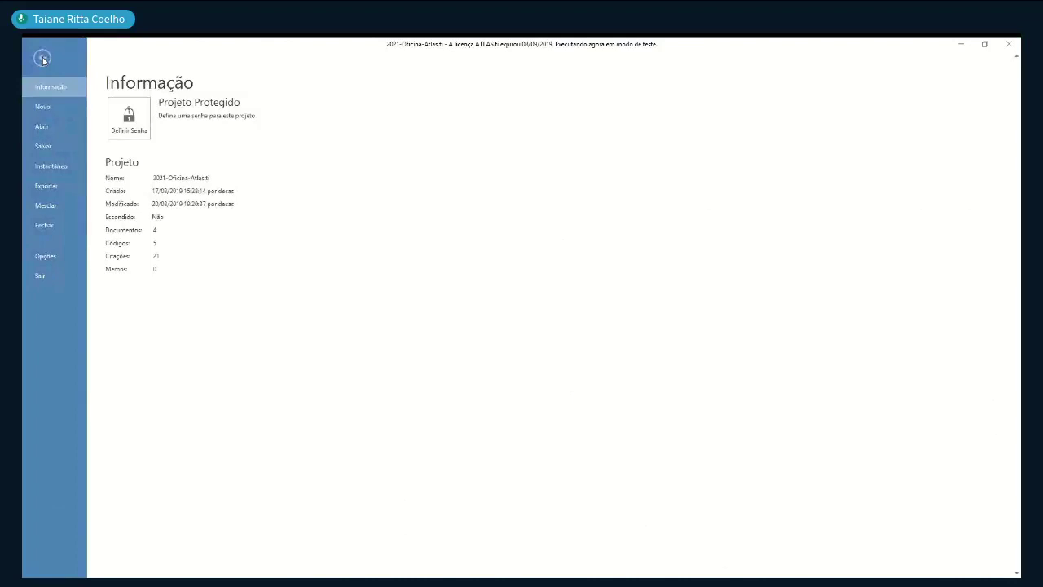
{"action": "left_click", "coordinate": [49, 126]}
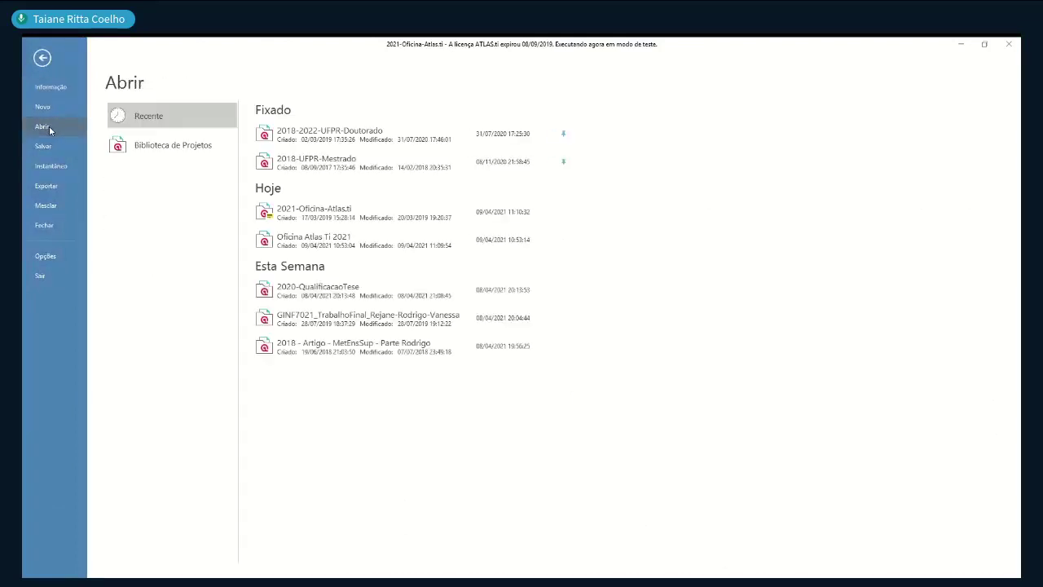
{"action": "left_click", "coordinate": [335, 160]}
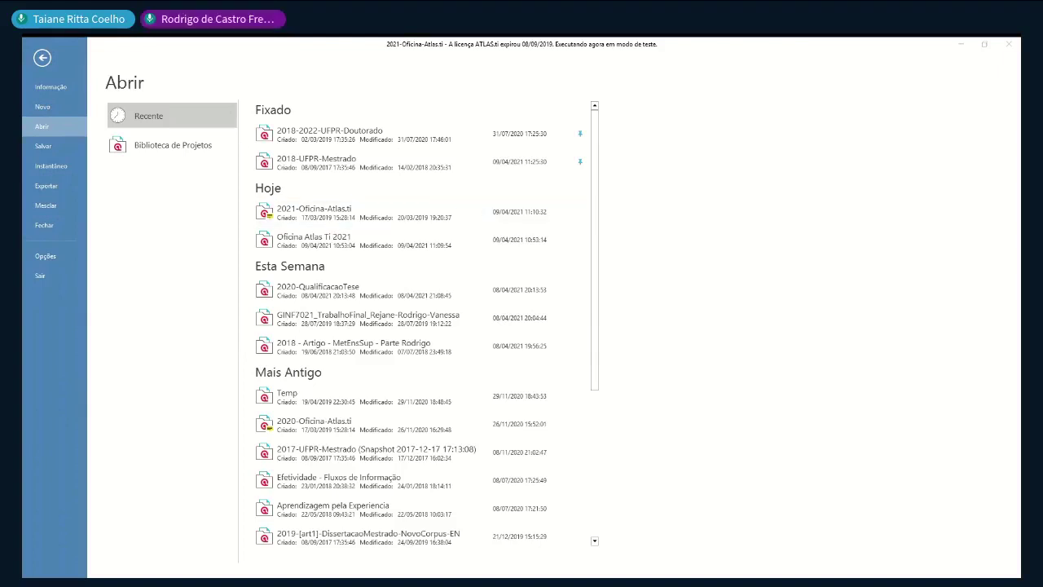
{"action": "key", "text": "Escape"}
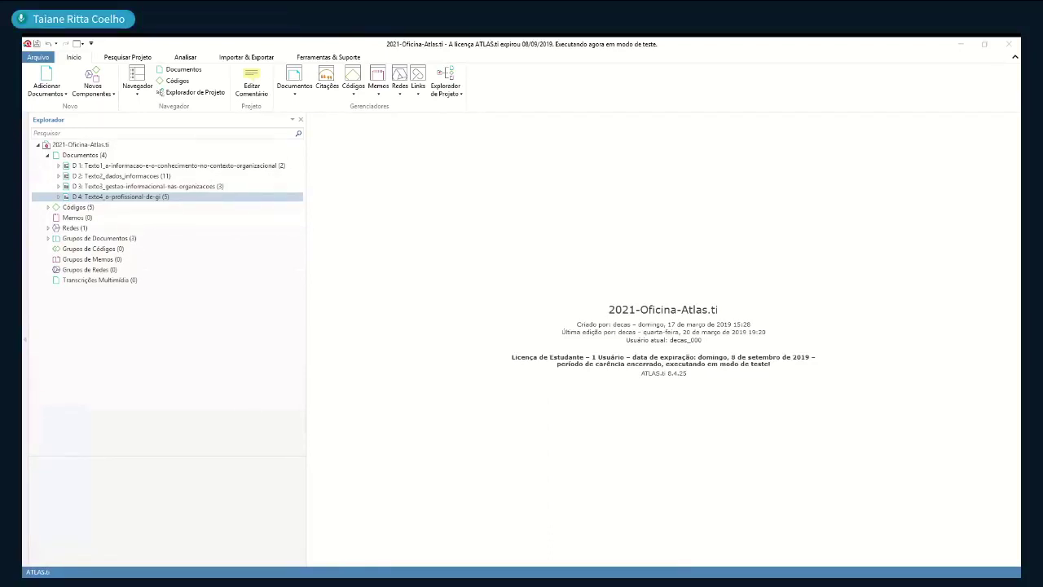
{"action": "key", "text": "alt+F4"}
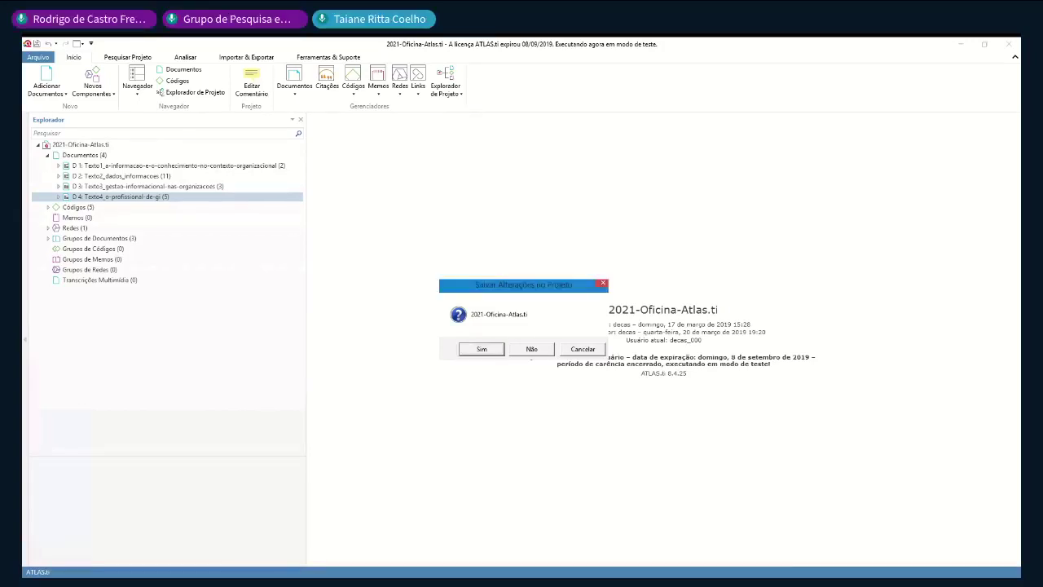
{"action": "left_click", "coordinate": [533, 349]}
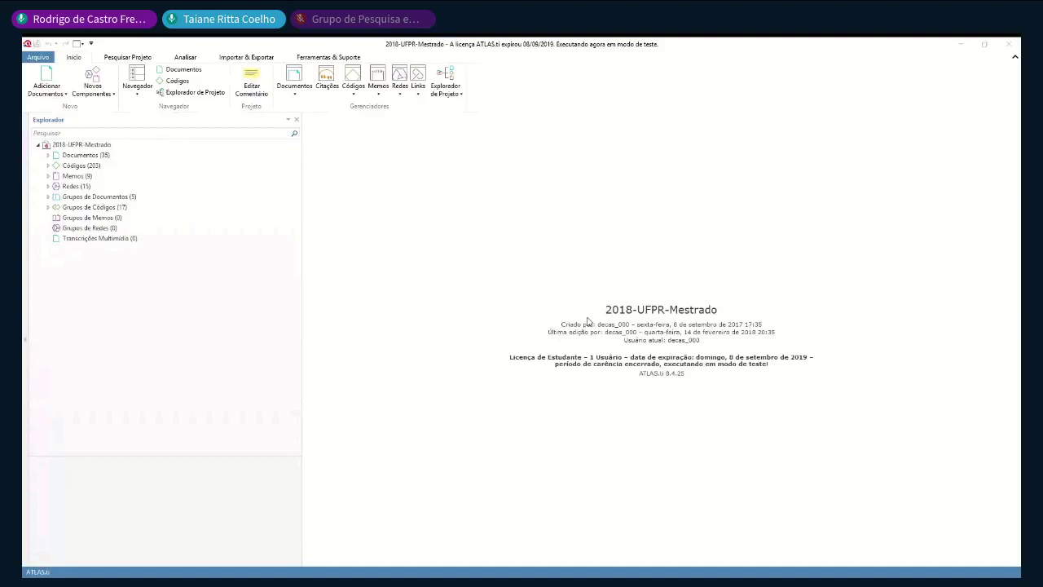
- Narrow the project Explorer and open the Code Manager of the 2018-UFPR-Mestrado project
{"action": "left_click_drag", "start_coordinate": [301, 271], "coordinate": [162, 301]}
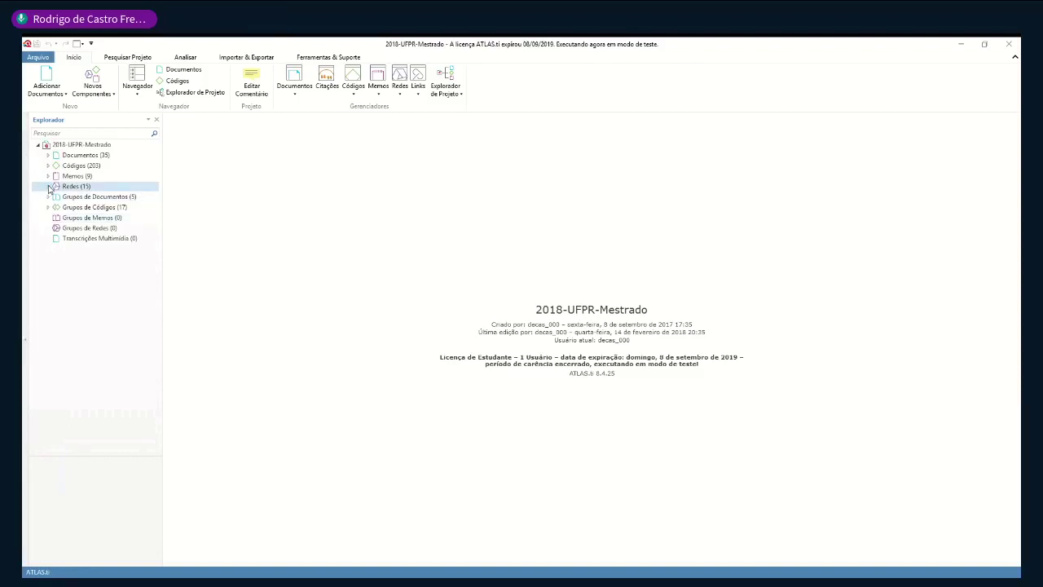
{"action": "left_click", "coordinate": [66, 167]}
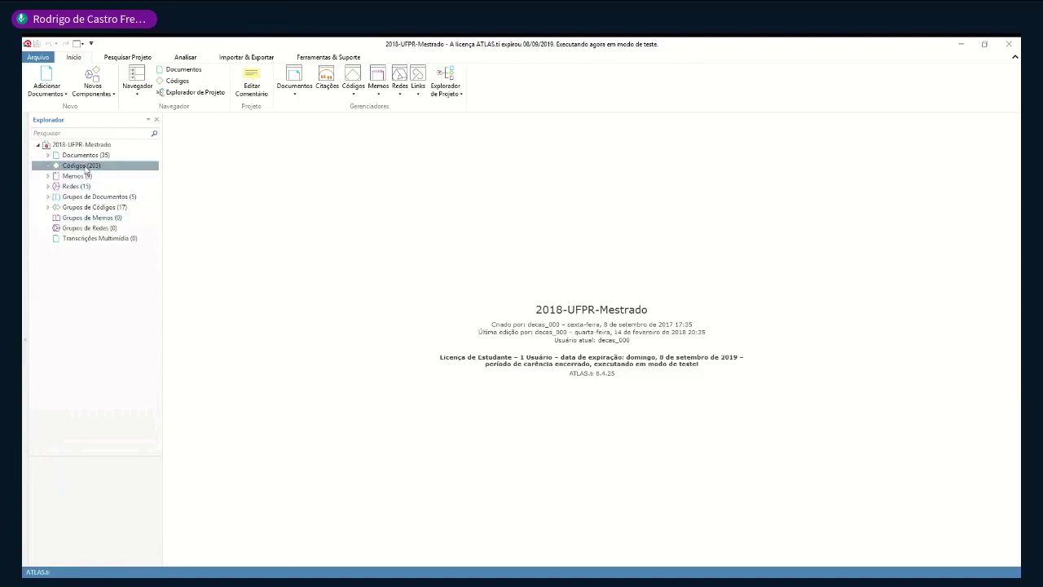
{"action": "left_click", "coordinate": [352, 78]}
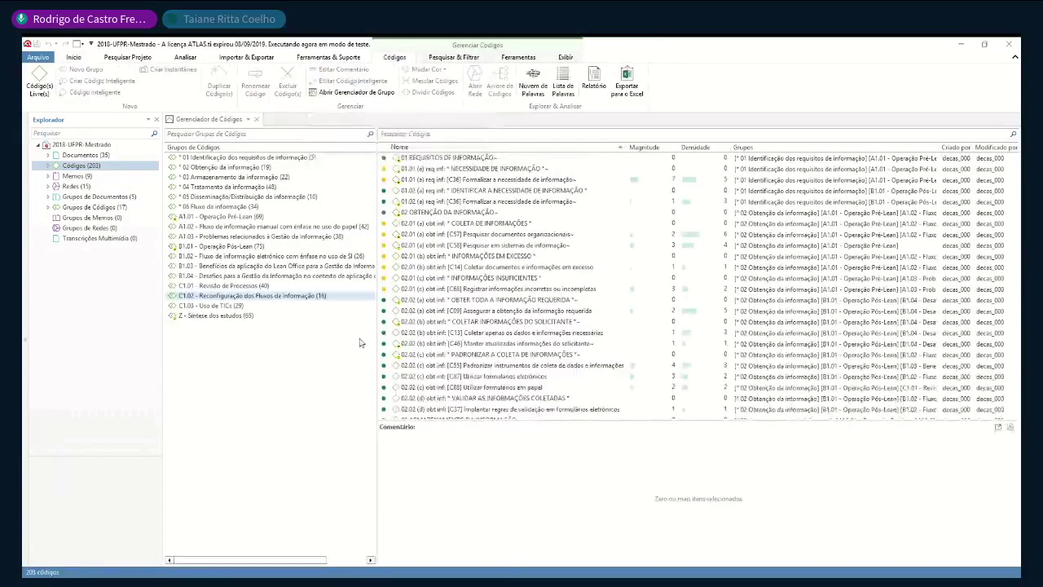
{"action": "left_click", "coordinate": [90, 167]}
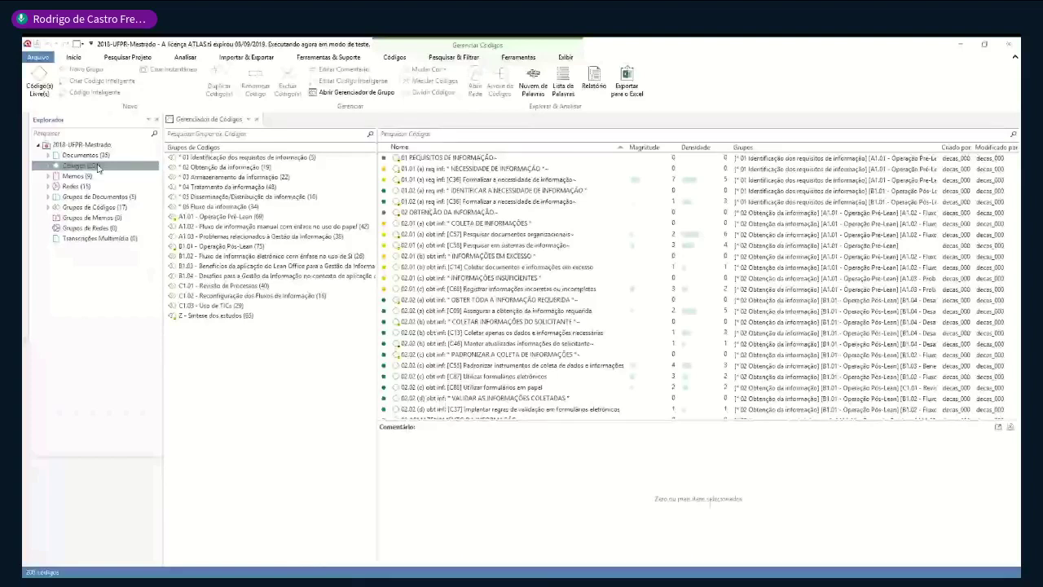
- View the comment of the code 01 REQUISITOS DE INFORMAÇÃO and browse the code list down to the 05 DISSEMINAÇÃO DA INFORMAÇÃO codes
{"action": "left_click", "coordinate": [575, 159]}
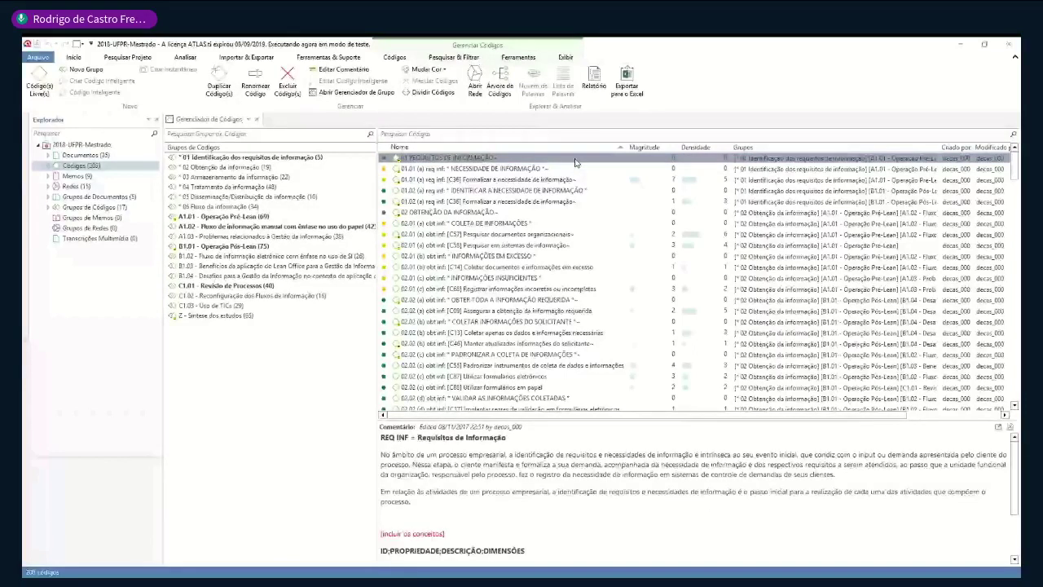
{"action": "left_click", "coordinate": [607, 257]}
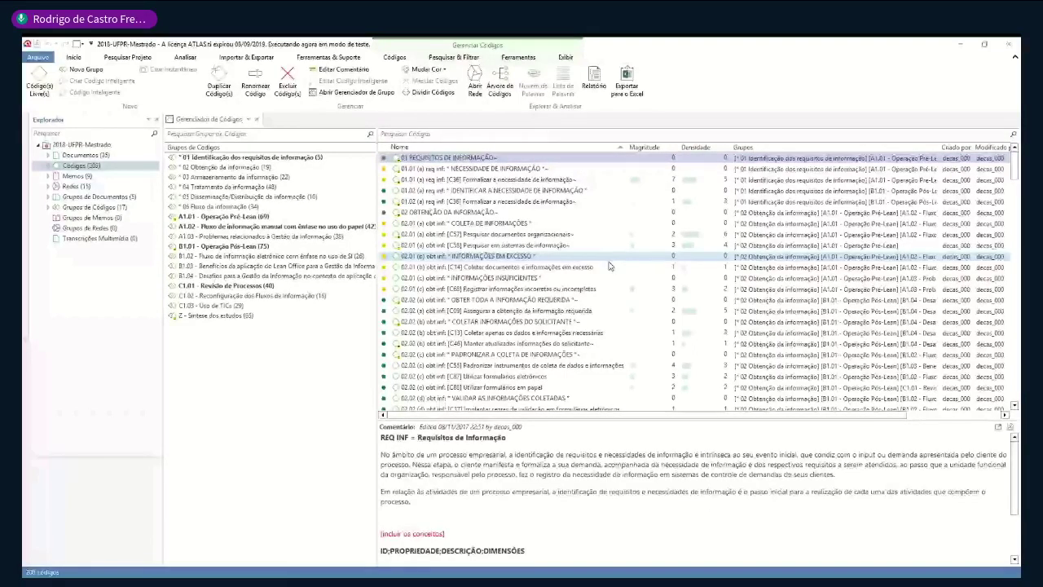
{"action": "scroll", "coordinate": [609, 265], "scroll_direction": "down", "scroll_amount": 4}
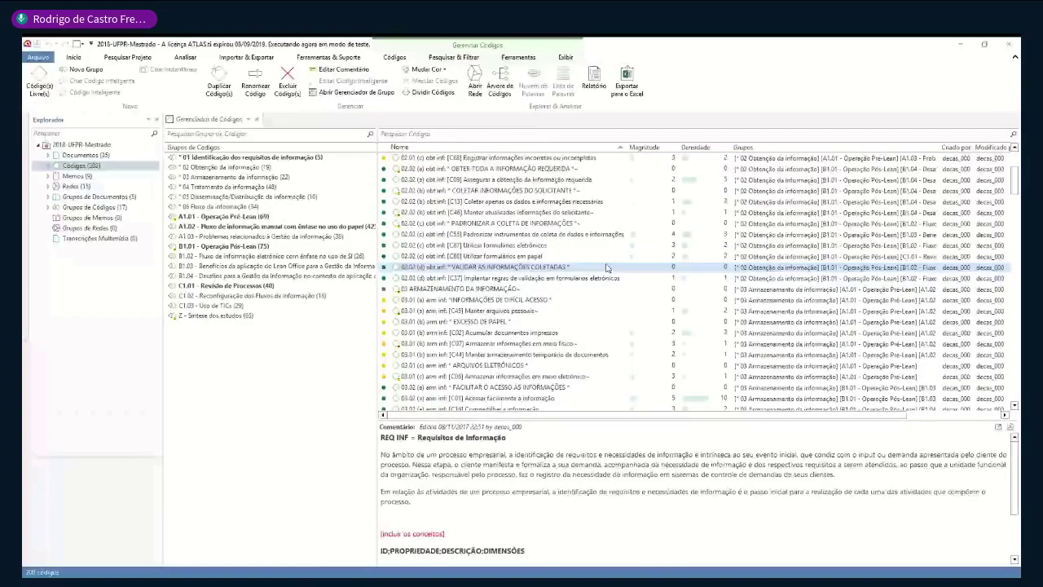
{"action": "scroll", "coordinate": [607, 268], "scroll_direction": "down", "scroll_amount": 12}
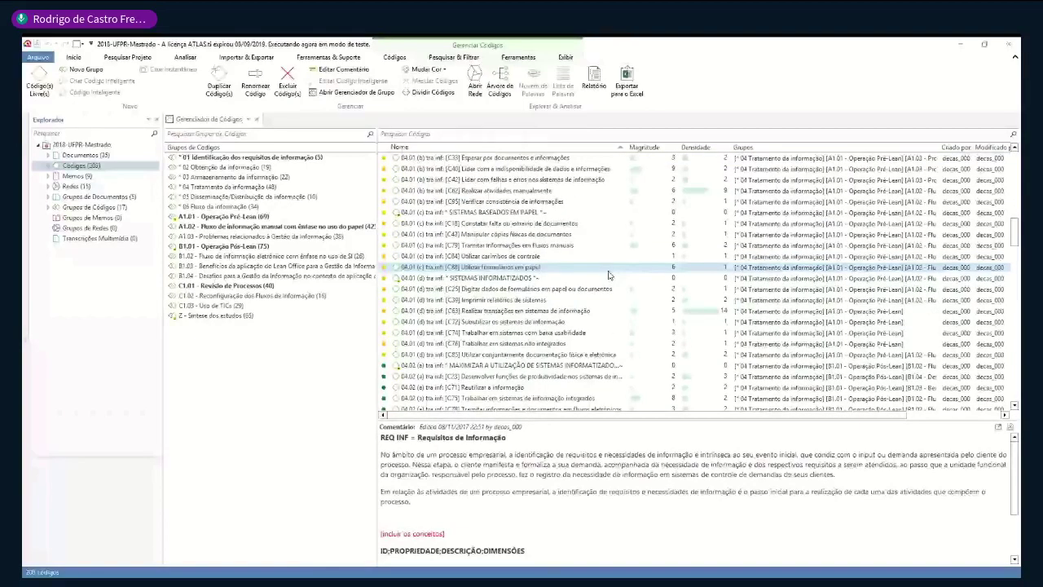
{"action": "scroll", "coordinate": [608, 275], "scroll_direction": "down", "scroll_amount": 7}
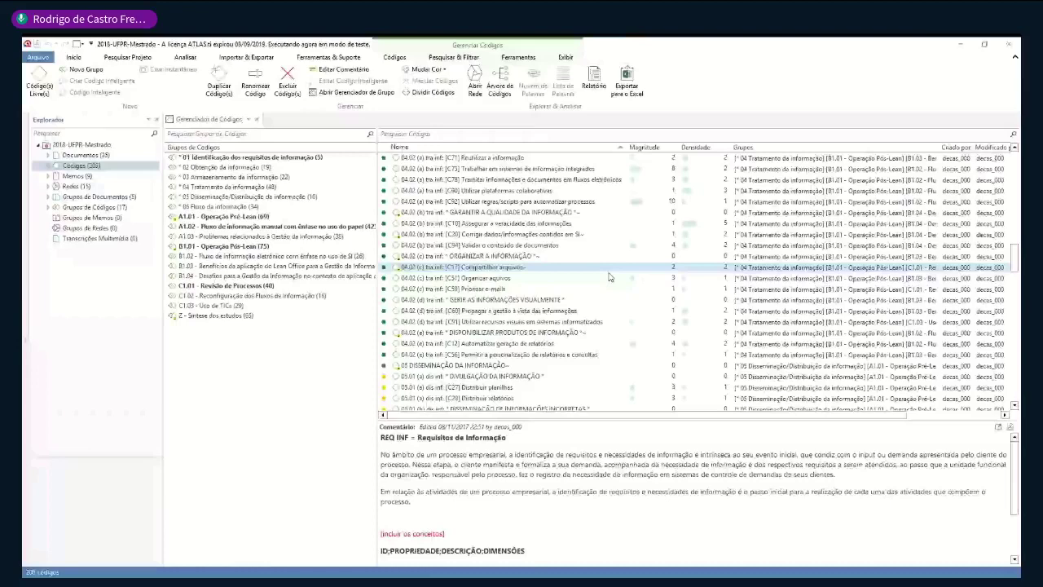
- Find the code 04.02 (a) tra inf: [C92] Utilizar regras/scripts para automatizar processos in the list and open its network
{"action": "scroll", "coordinate": [610, 278], "scroll_direction": "down", "scroll_amount": 20}
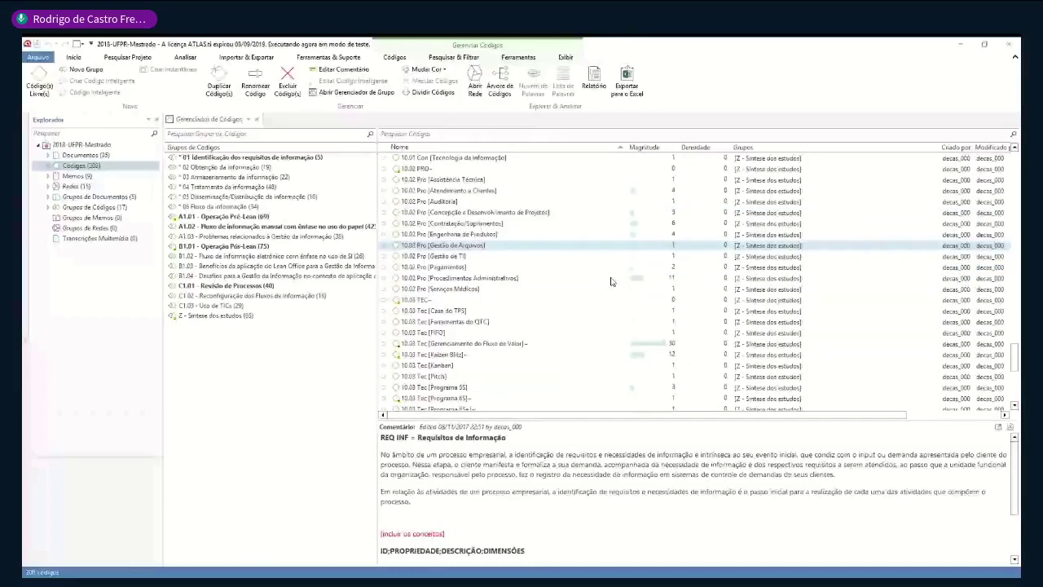
{"action": "scroll", "coordinate": [611, 281], "scroll_direction": "up", "scroll_amount": 8}
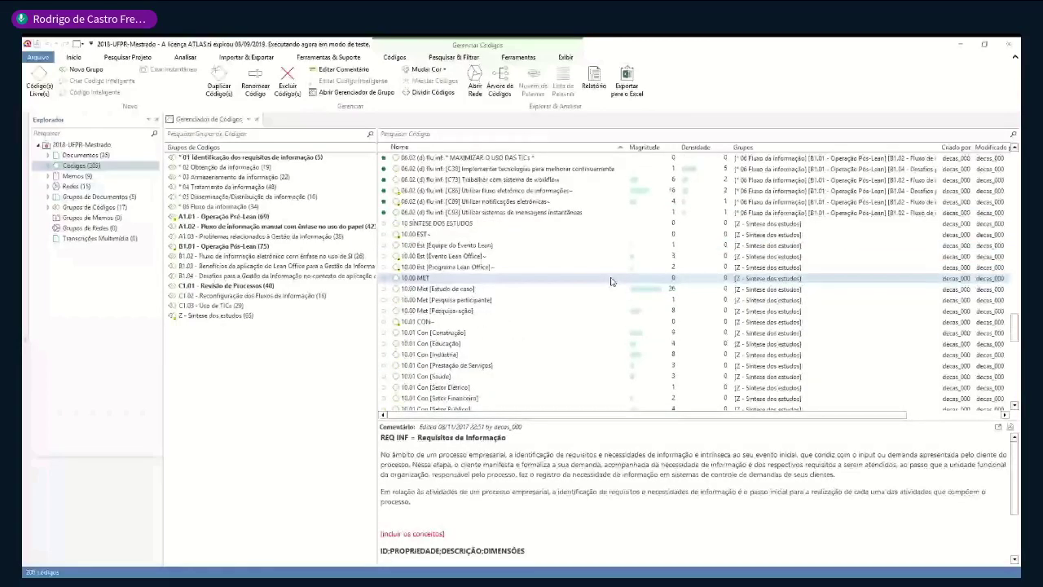
{"action": "scroll", "coordinate": [611, 281], "scroll_direction": "up", "scroll_amount": 12}
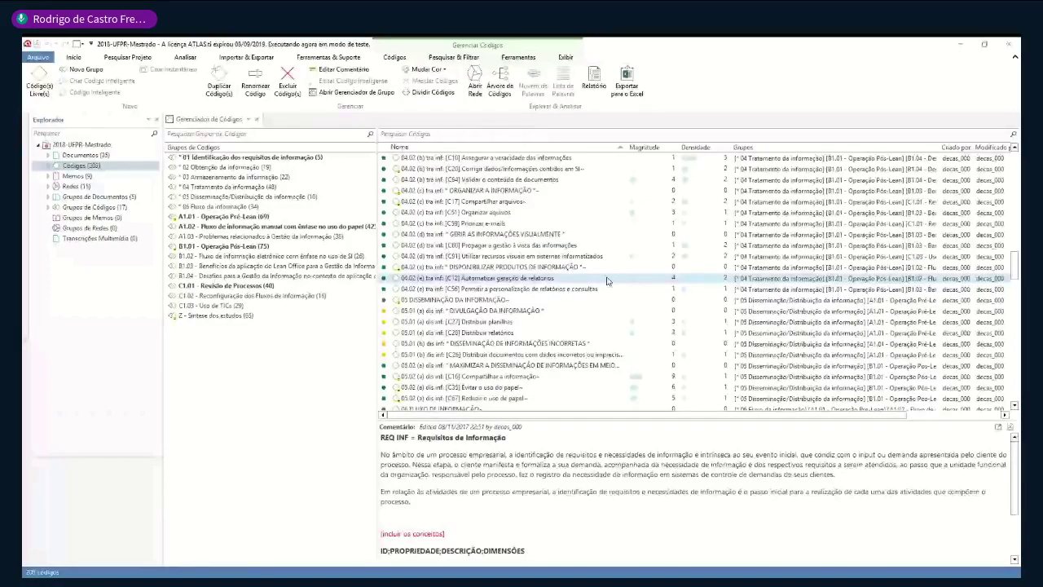
{"action": "scroll", "coordinate": [607, 280], "scroll_direction": "up", "scroll_amount": 4}
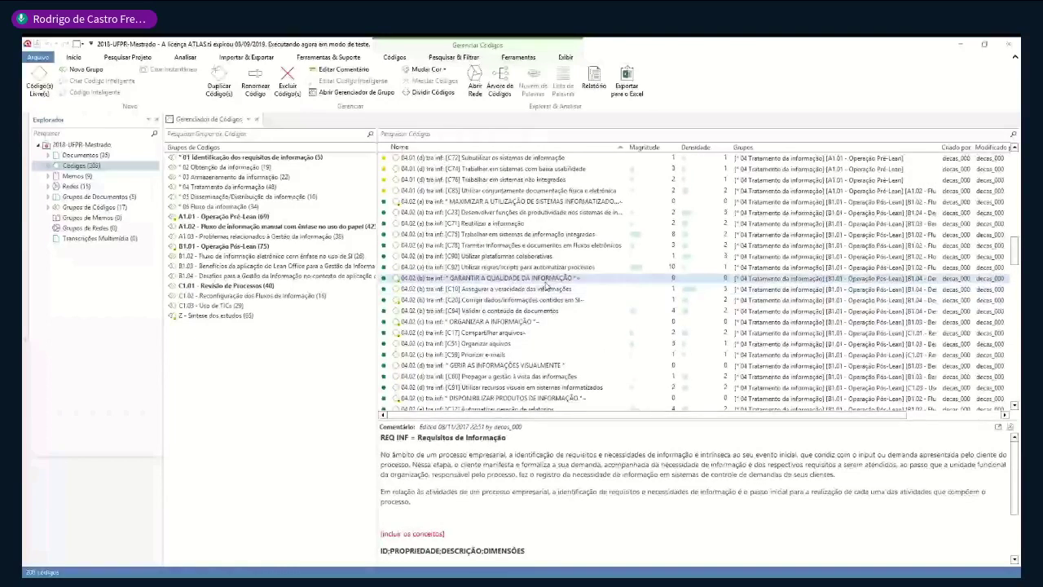
{"action": "left_click_drag", "start_coordinate": [521, 266], "coordinate": [553, 316]}
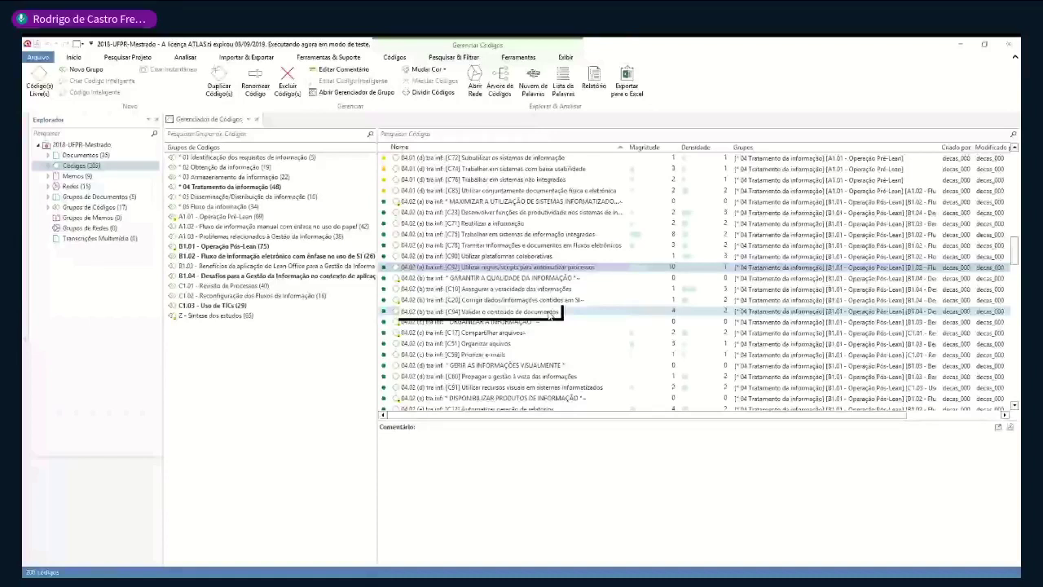
{"action": "left_click_drag", "start_coordinate": [553, 316], "coordinate": [548, 317]}
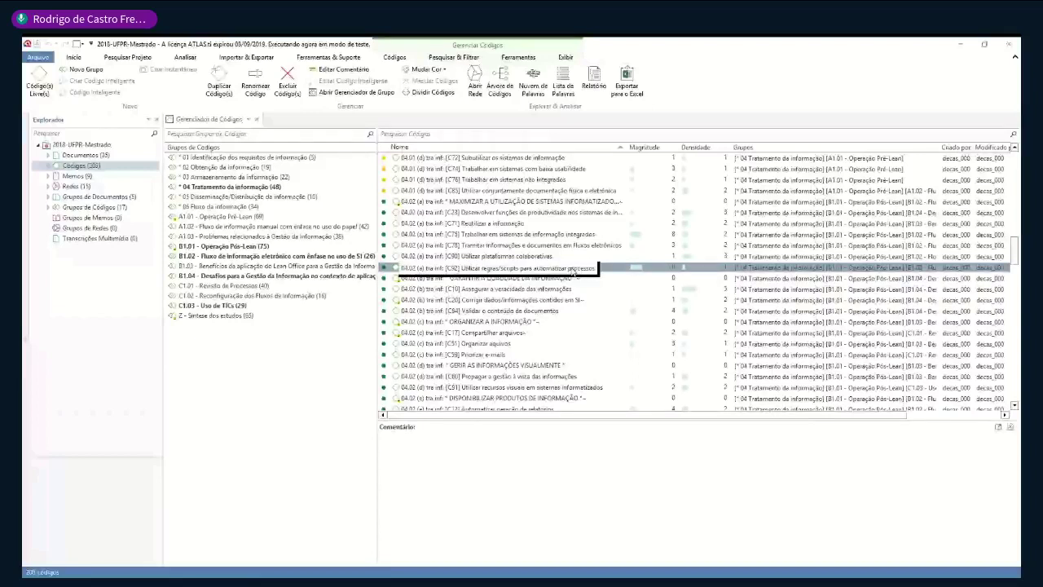
{"action": "right_click", "coordinate": [516, 267]}
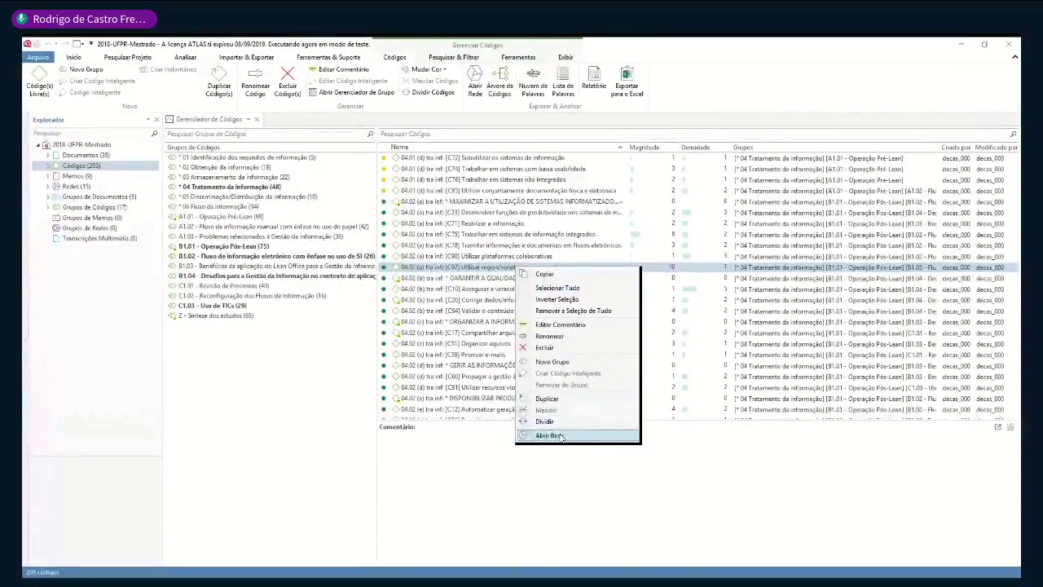
{"action": "left_click", "coordinate": [551, 436]}
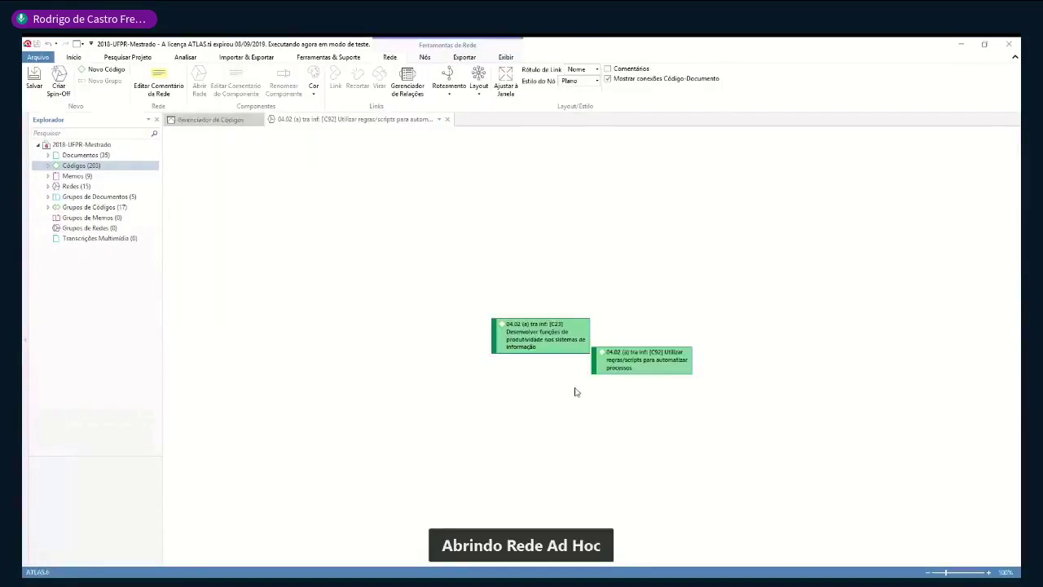
- Move the [C23] and [C92] code nodes apart in the network so the link between them can be read
{"action": "left_click_drag", "start_coordinate": [456, 287], "coordinate": [722, 429]}
{"action": "left_click_drag", "start_coordinate": [527, 337], "coordinate": [460, 287]}
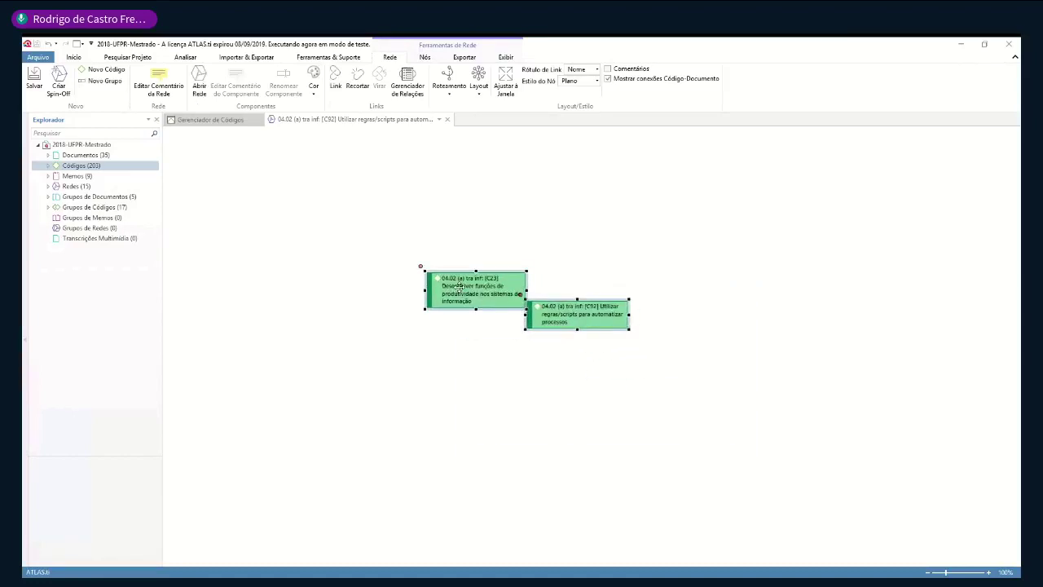
{"action": "left_click", "coordinate": [585, 416]}
{"action": "left_click_drag", "start_coordinate": [585, 305], "coordinate": [730, 371]}
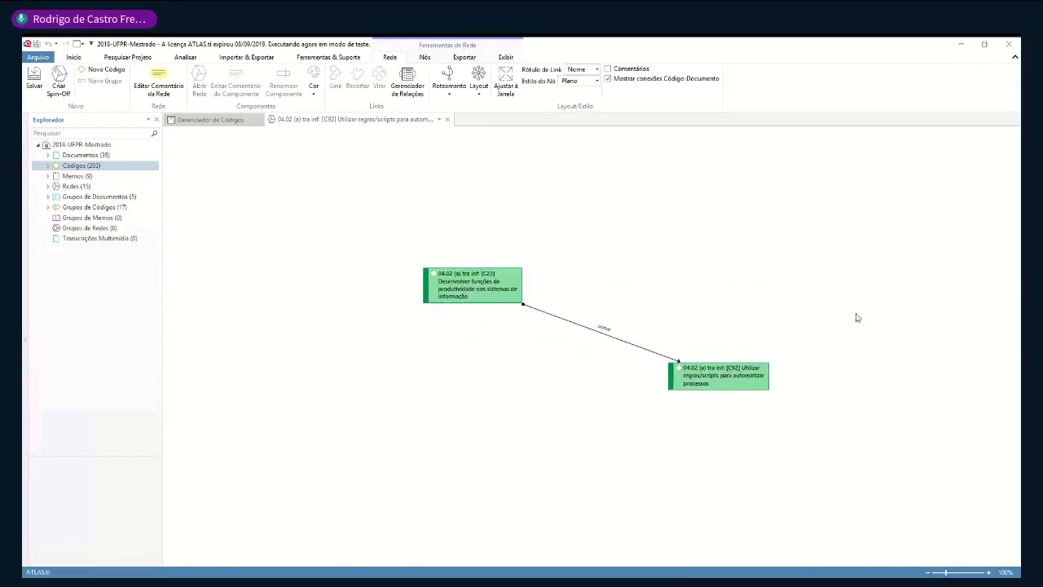
{"action": "left_click_drag", "start_coordinate": [374, 233], "coordinate": [497, 322]}
{"action": "left_click_drag", "start_coordinate": [645, 333], "coordinate": [816, 419]}
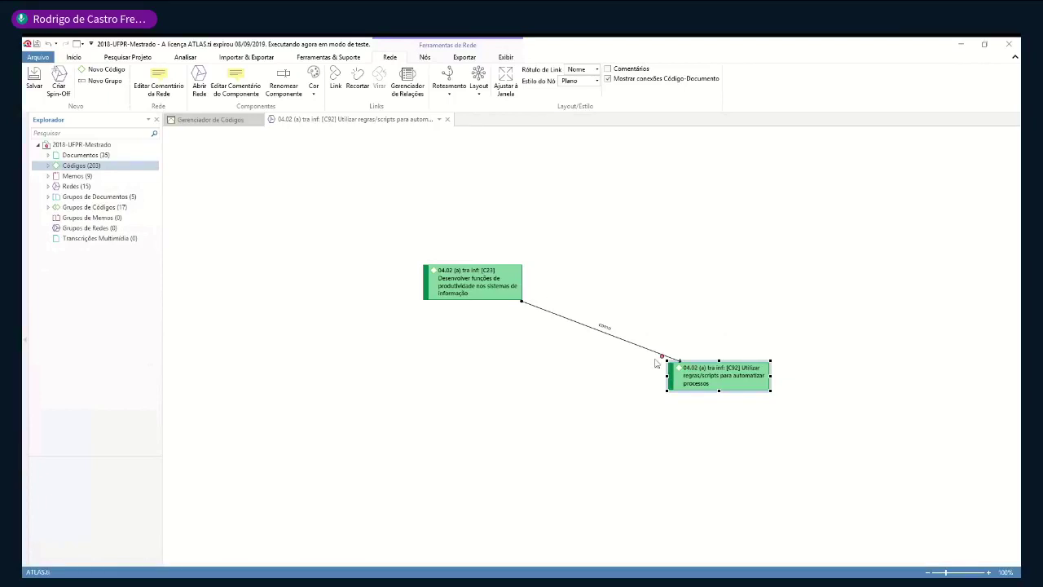
- Add the neighbouring quotations of the [C92] code to the network and reposition the nodes on the canvas
{"action": "right_click", "coordinate": [725, 383]}
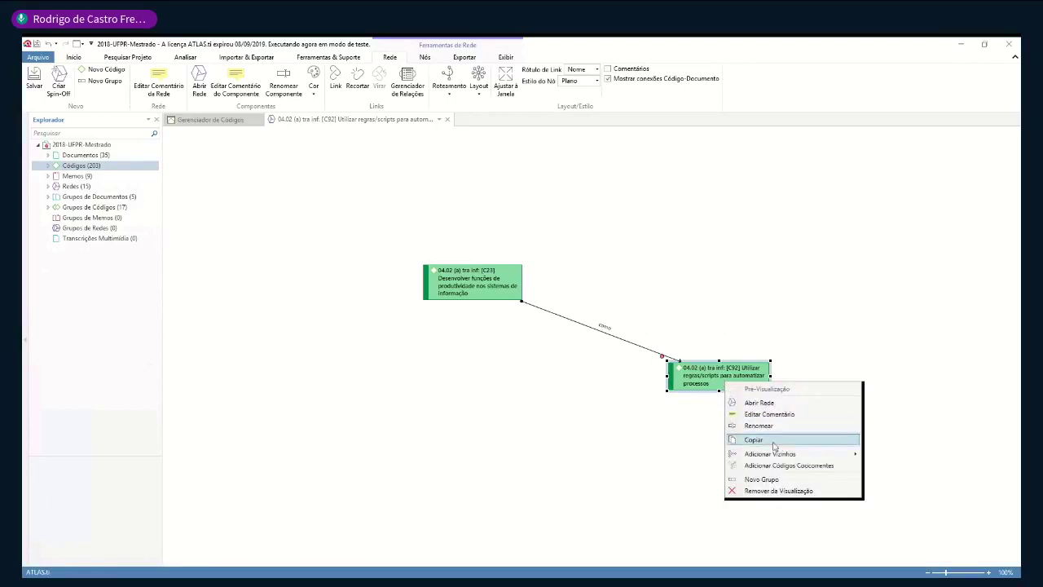
{"action": "mouse_move", "coordinate": [784, 454]}
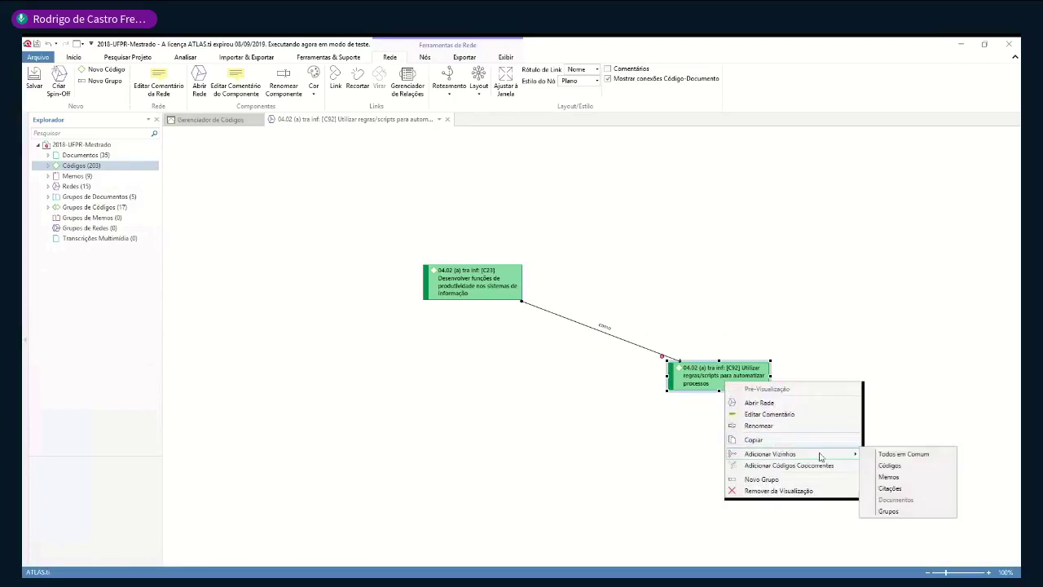
{"action": "left_click", "coordinate": [903, 488]}
{"action": "left_click_drag", "start_coordinate": [481, 277], "coordinate": [226, 167]}
{"action": "left_click_drag", "start_coordinate": [646, 315], "coordinate": [912, 562]}
{"action": "left_click_drag", "start_coordinate": [706, 301], "coordinate": [397, 142]}
- Try the Perpendicular layout on the network, and arrange its nodes in the Radial layout instead
{"action": "left_click", "coordinate": [483, 96]}
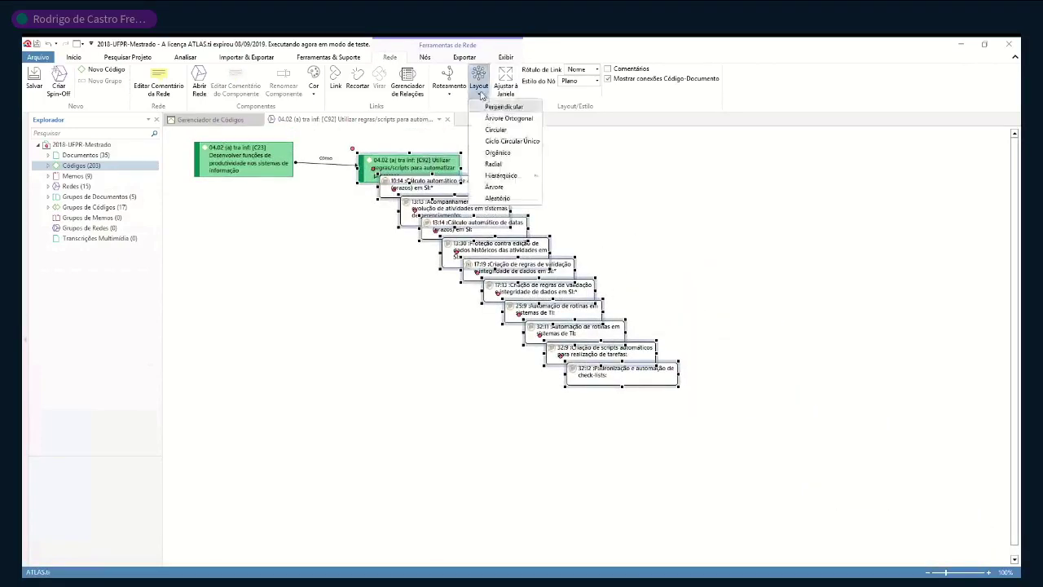
{"action": "left_click", "coordinate": [507, 111]}
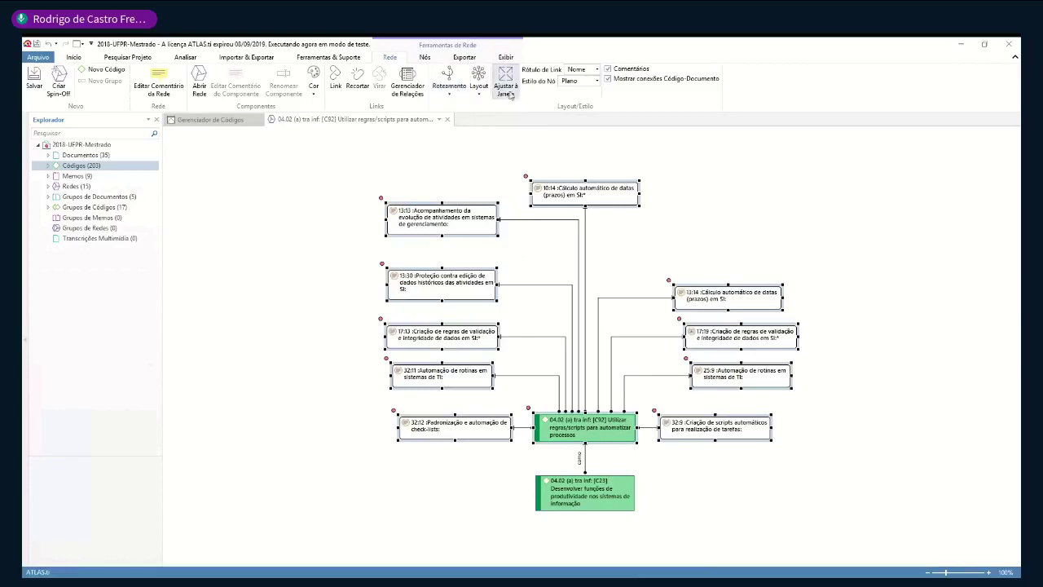
{"action": "left_click", "coordinate": [478, 88]}
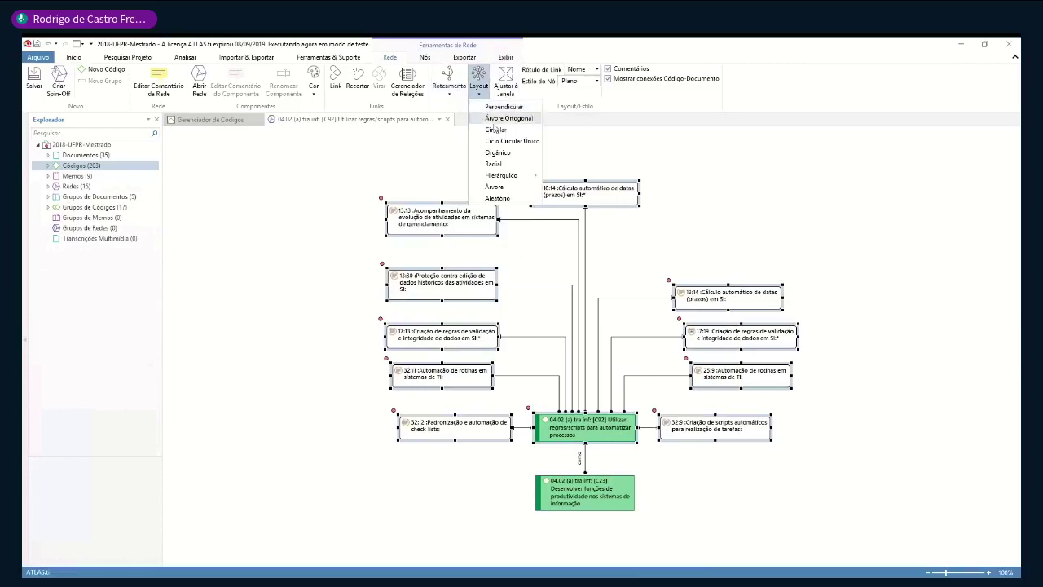
{"action": "left_click", "coordinate": [512, 165]}
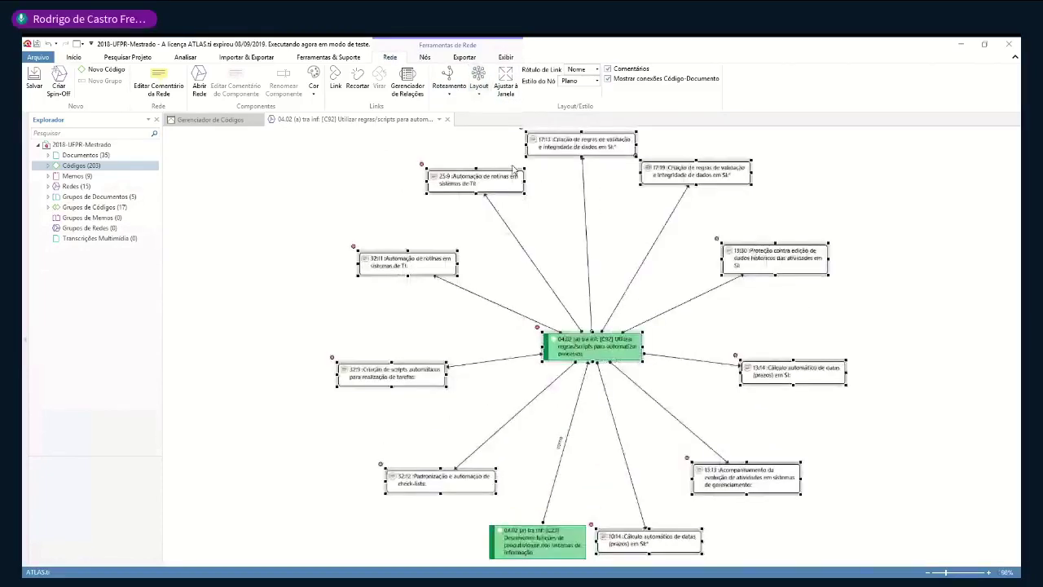
- Turn on content previews for the network nodes and move quotations 32:11 and 32:9 clear of their neighbours
{"action": "left_click", "coordinate": [506, 57]}
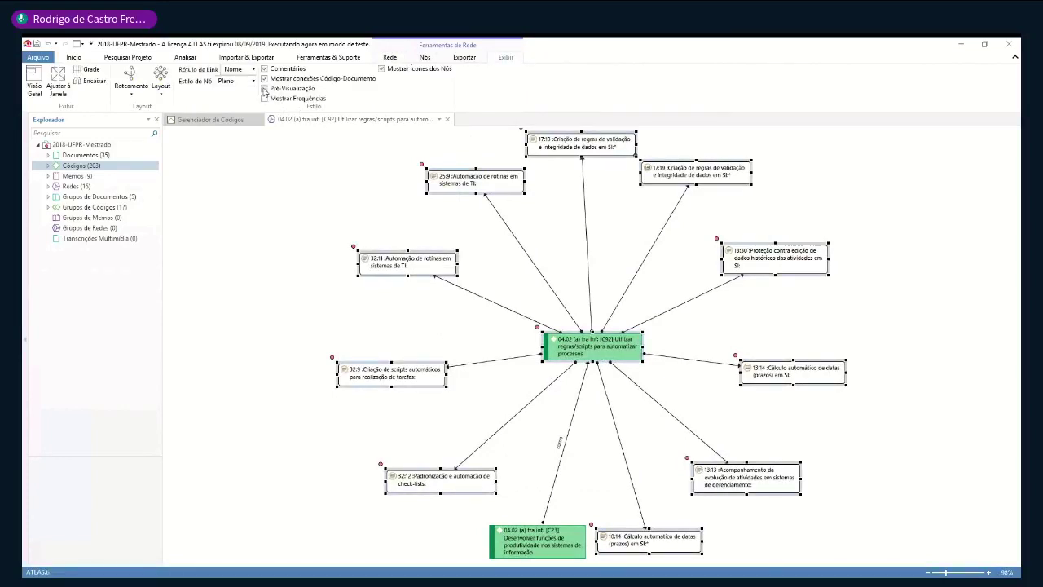
{"action": "left_click", "coordinate": [263, 90]}
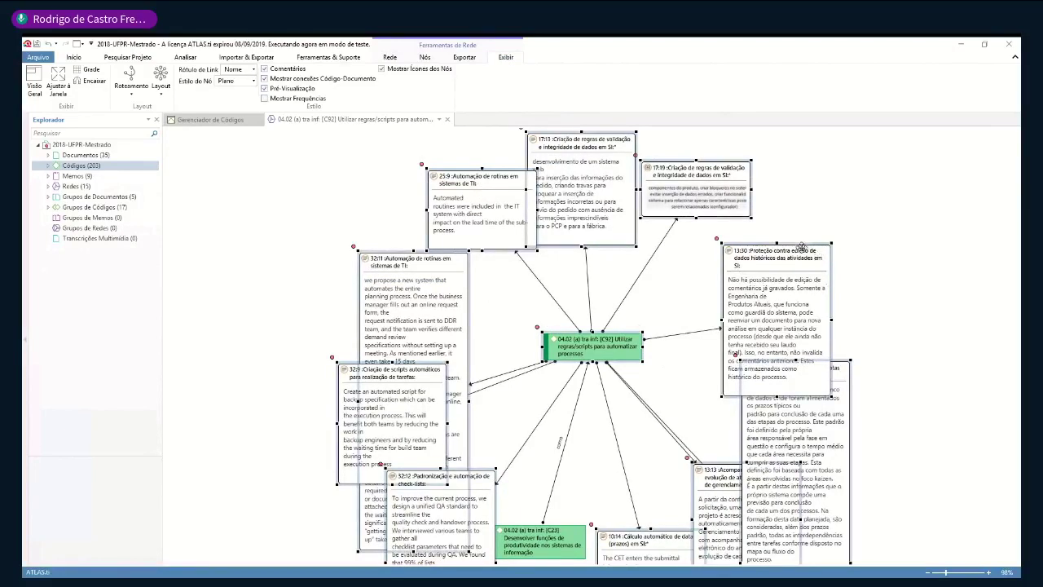
{"action": "left_click_drag", "start_coordinate": [799, 246], "coordinate": [855, 199]}
{"action": "left_click", "coordinate": [554, 245]}
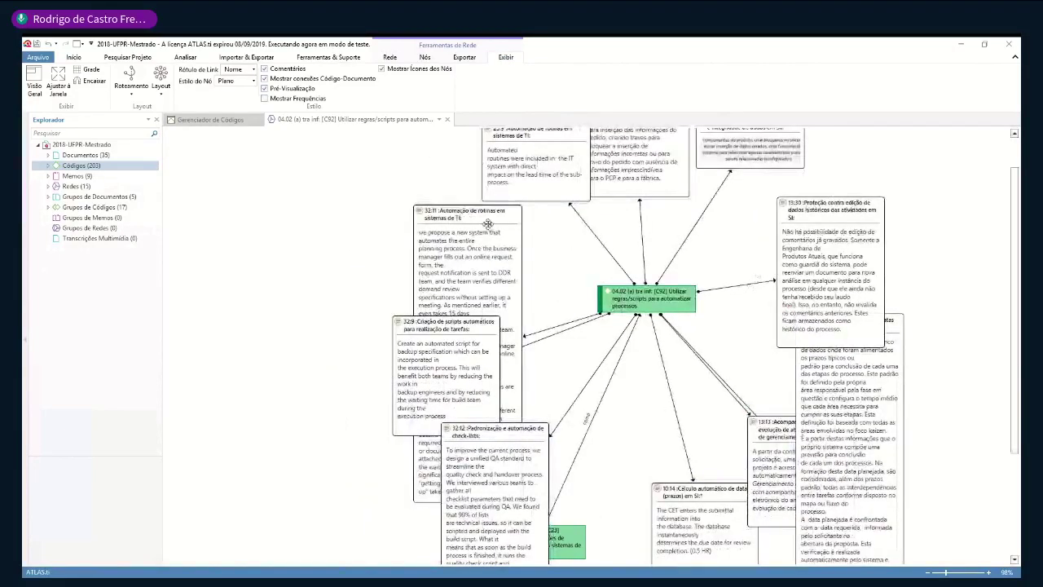
{"action": "left_click_drag", "start_coordinate": [456, 213], "coordinate": [316, 153]}
{"action": "left_click", "coordinate": [458, 356]}
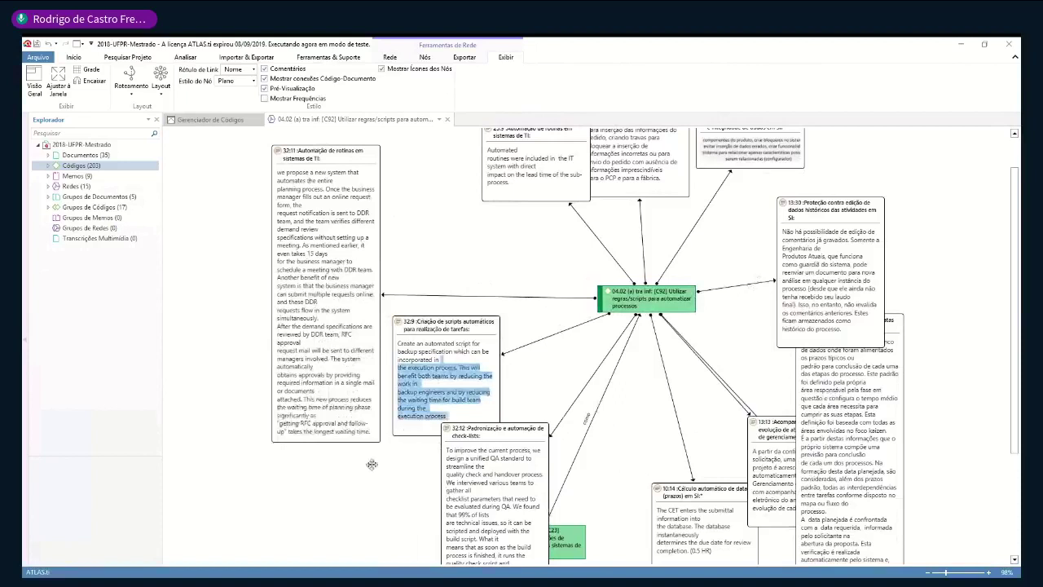
{"action": "left_click_drag", "start_coordinate": [453, 316], "coordinate": [334, 458]}
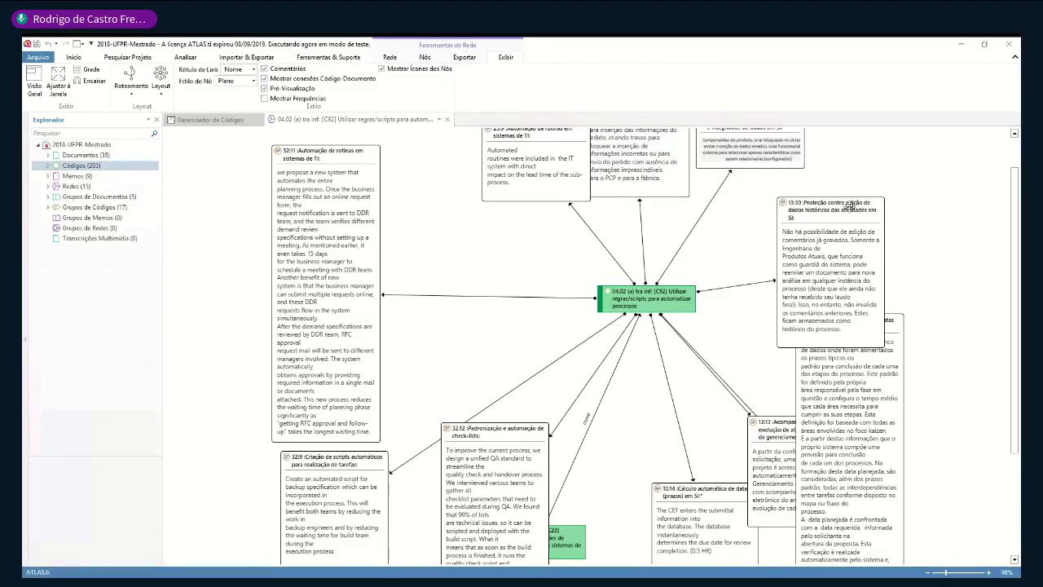
- Spread quotations 13:30, 32:12, 13:14, 13:13 and 10:14 around the [C92] code so their texts do not overlap
{"action": "left_click_drag", "start_coordinate": [849, 205], "coordinate": [971, 155]}
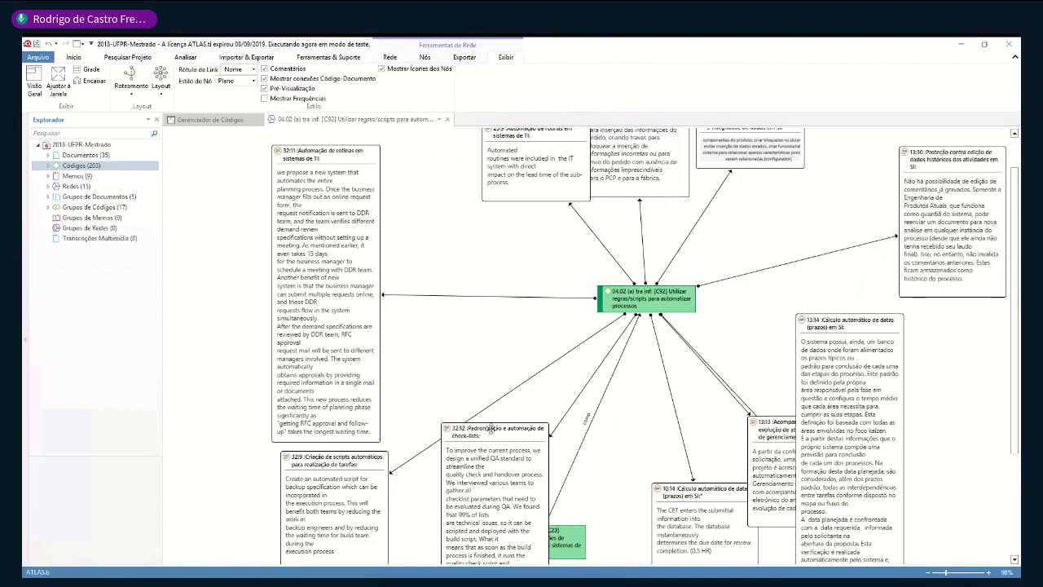
{"action": "left_click_drag", "start_coordinate": [491, 430], "coordinate": [454, 248]}
{"action": "left_click_drag", "start_coordinate": [852, 321], "coordinate": [937, 341]}
{"action": "left_click_drag", "start_coordinate": [831, 423], "coordinate": [814, 240]}
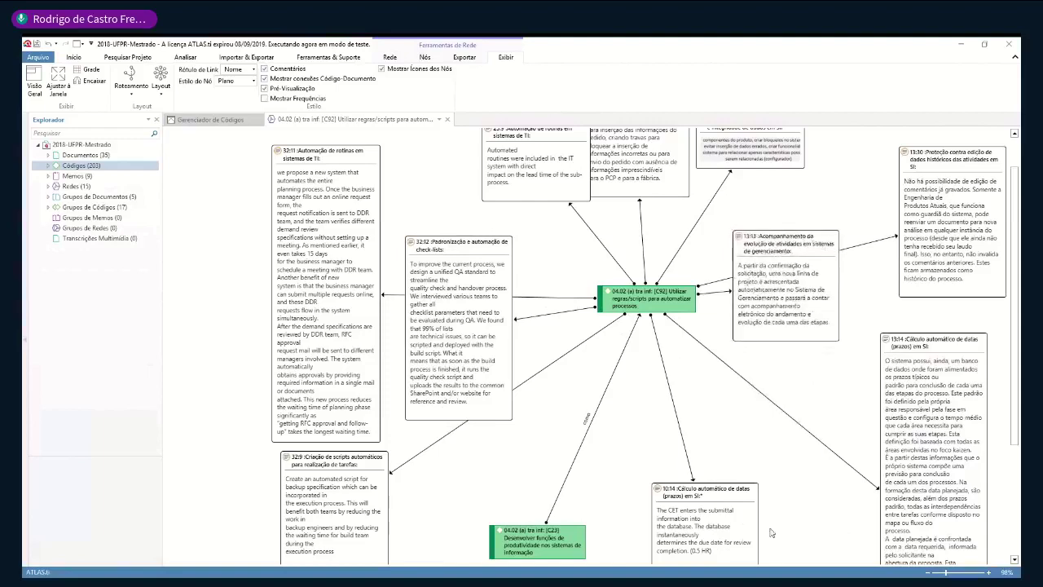
{"action": "left_click_drag", "start_coordinate": [711, 495], "coordinate": [716, 424]}
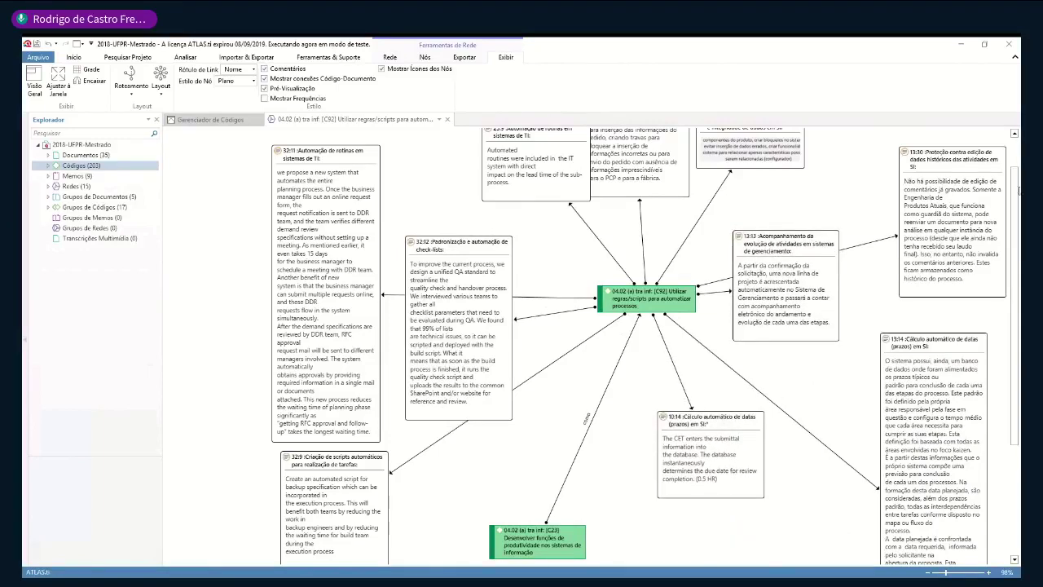
- Move quotations 25:9, 32:11 and 17:19 outward in the upper part of the network
{"action": "scroll", "coordinate": [1017, 190], "scroll_direction": "up", "scroll_amount": 2}
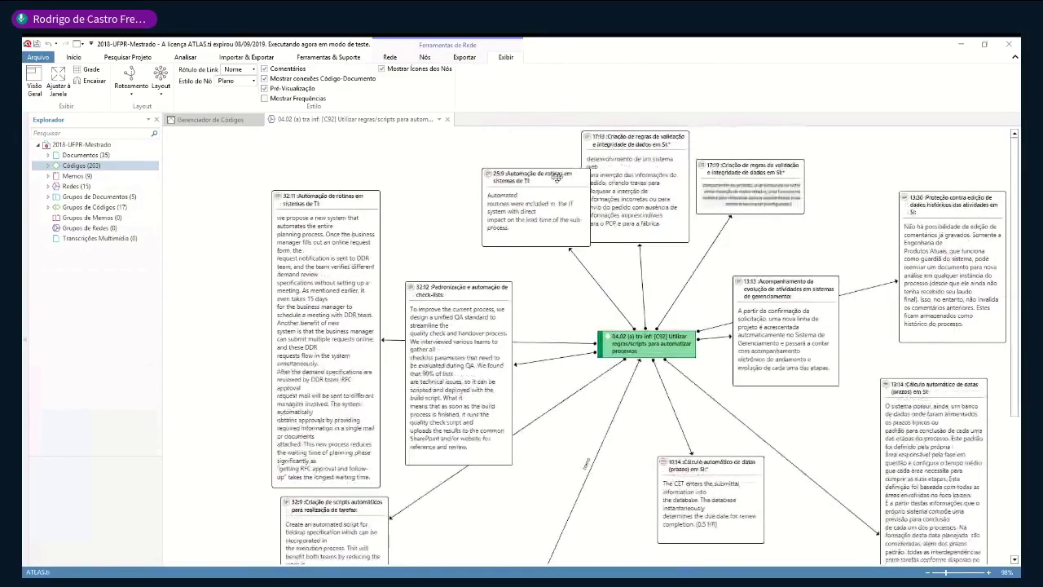
{"action": "left_click_drag", "start_coordinate": [554, 179], "coordinate": [486, 164]}
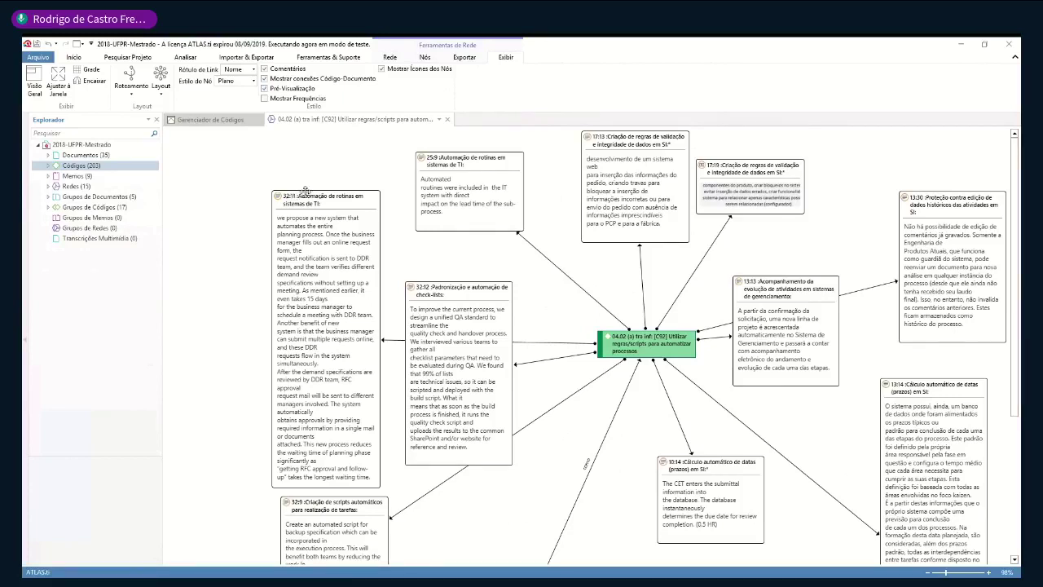
{"action": "left_click_drag", "start_coordinate": [309, 203], "coordinate": [286, 172]}
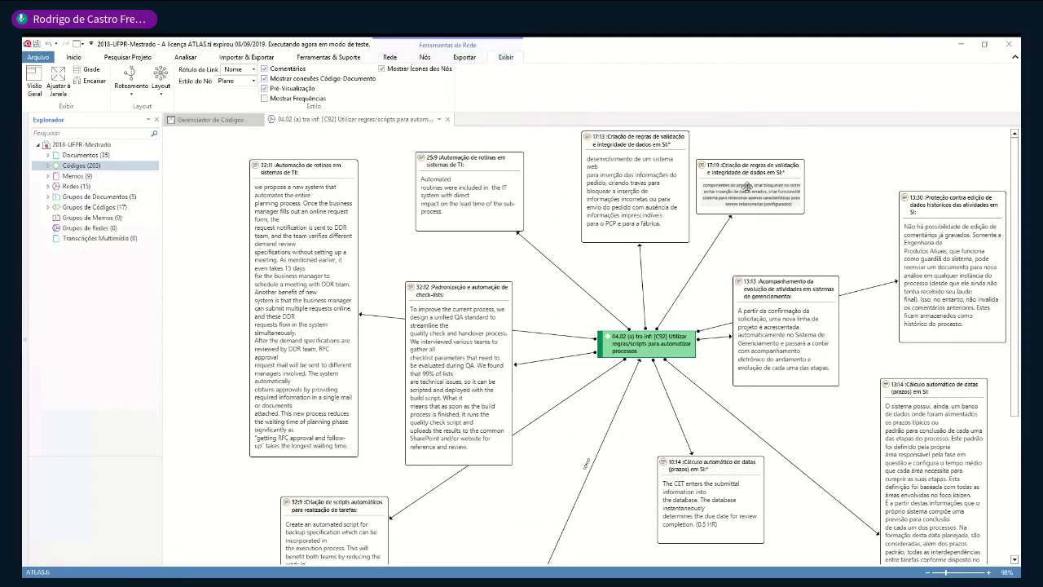
{"action": "left_click_drag", "start_coordinate": [764, 168], "coordinate": [807, 165]}
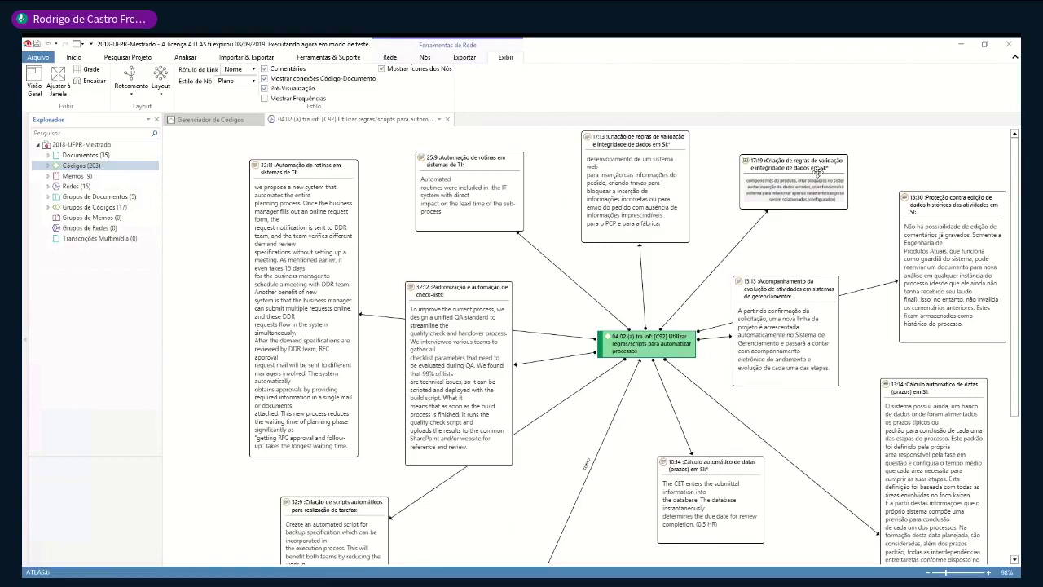
- List the project's networks in a widened Explorer and open the network * 04 Tratamento da informação
{"action": "left_click", "coordinate": [47, 186]}
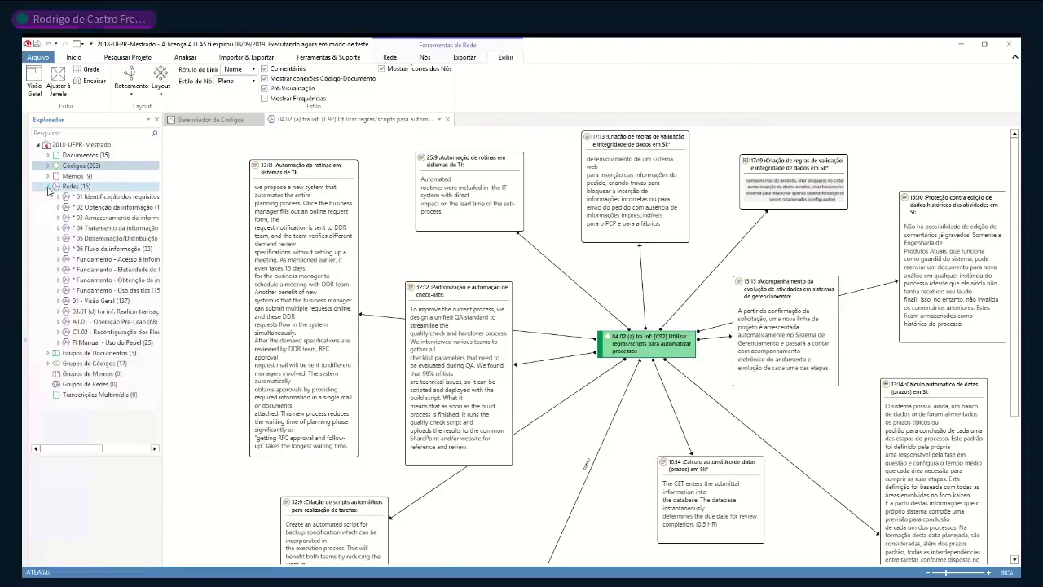
{"action": "left_click_drag", "start_coordinate": [163, 248], "coordinate": [272, 240]}
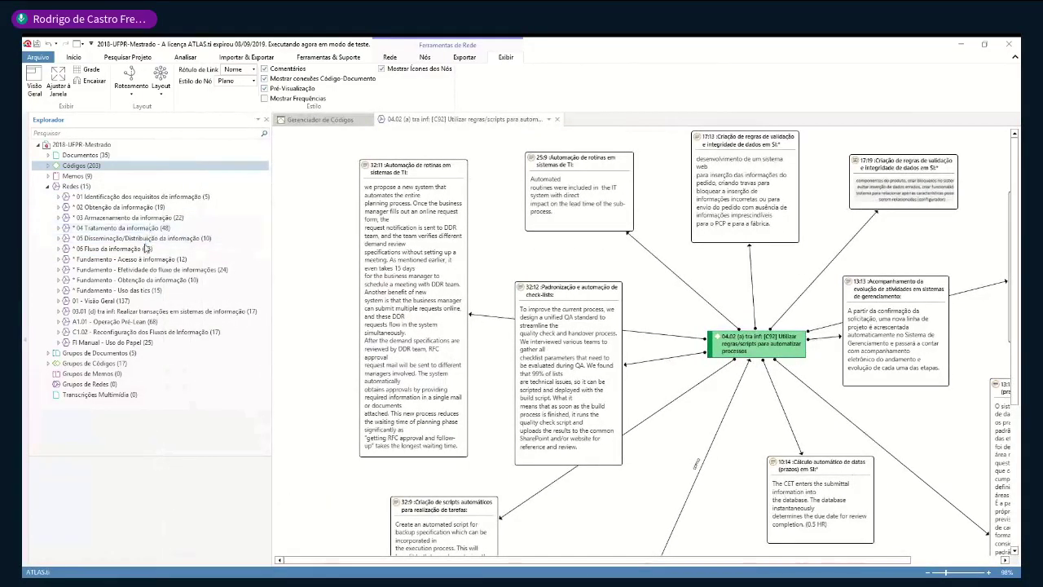
{"action": "left_click", "coordinate": [128, 230]}
{"action": "double_click", "coordinate": [128, 231]}
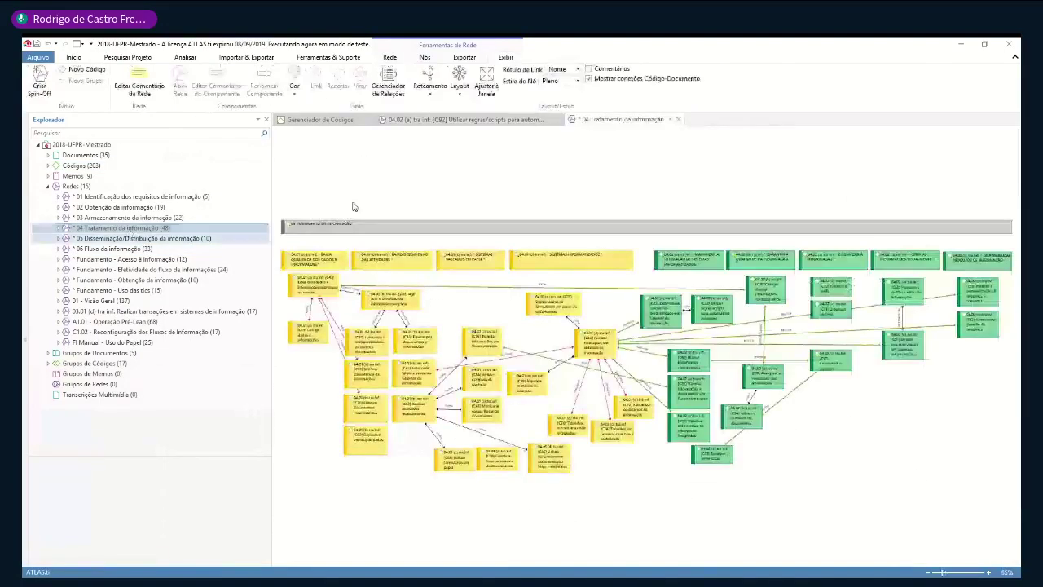
- Hide the Explorer and enlarge the network to 125% to examine the relations between the 04.01 and 04.02 codes
{"action": "left_click", "coordinate": [266, 120]}
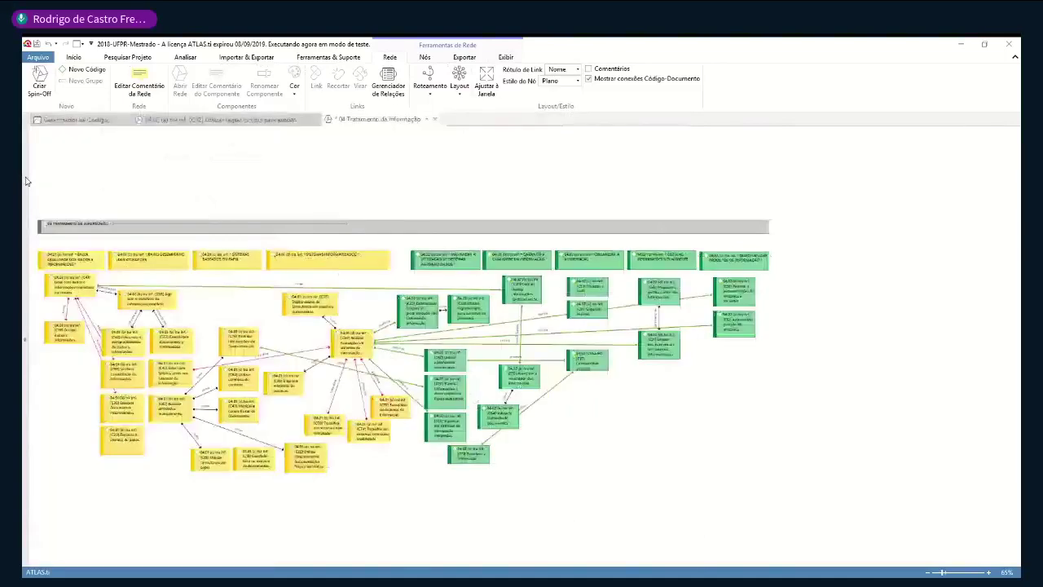
{"action": "left_click", "coordinate": [988, 572]}
{"action": "left_click", "coordinate": [988, 572]}
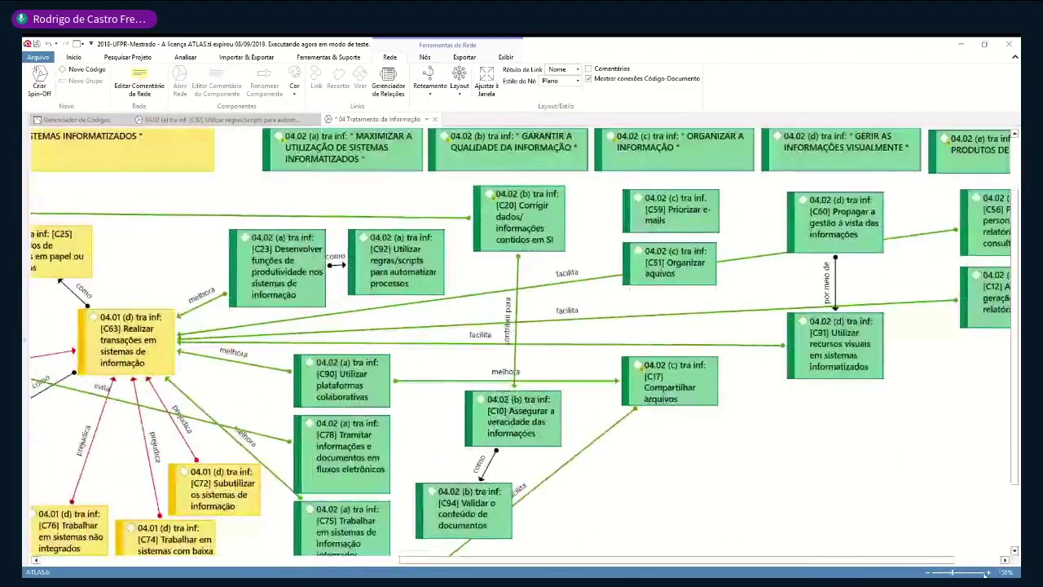
{"action": "left_click", "coordinate": [989, 572]}
{"action": "left_click", "coordinate": [933, 572]}
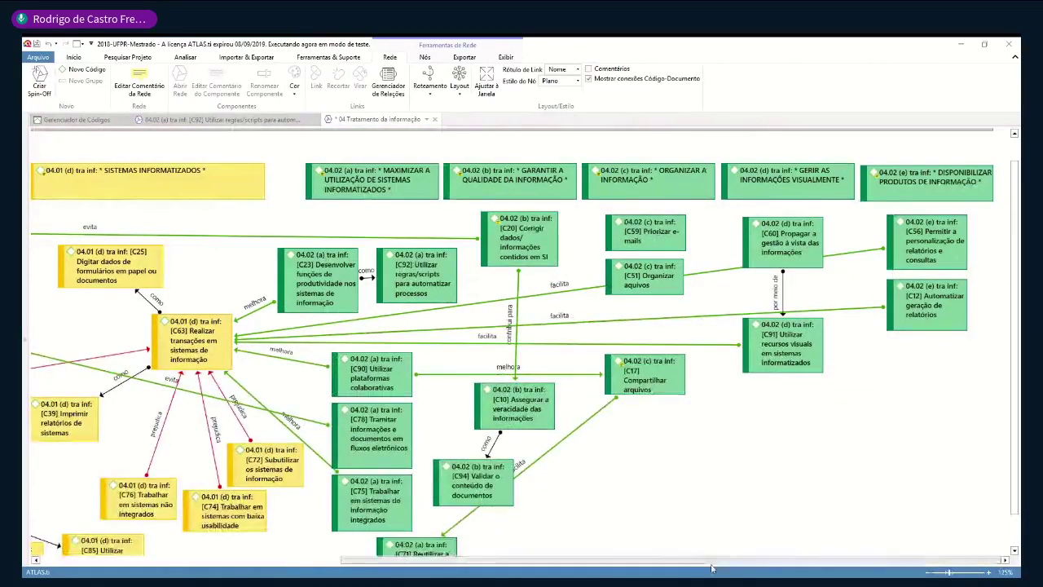
- Examine the relations between the 04.01 and 04.02 codes across the full width of the * 04 Tratamento da informação network
{"action": "left_click_drag", "start_coordinate": [794, 560], "coordinate": [703, 560]}
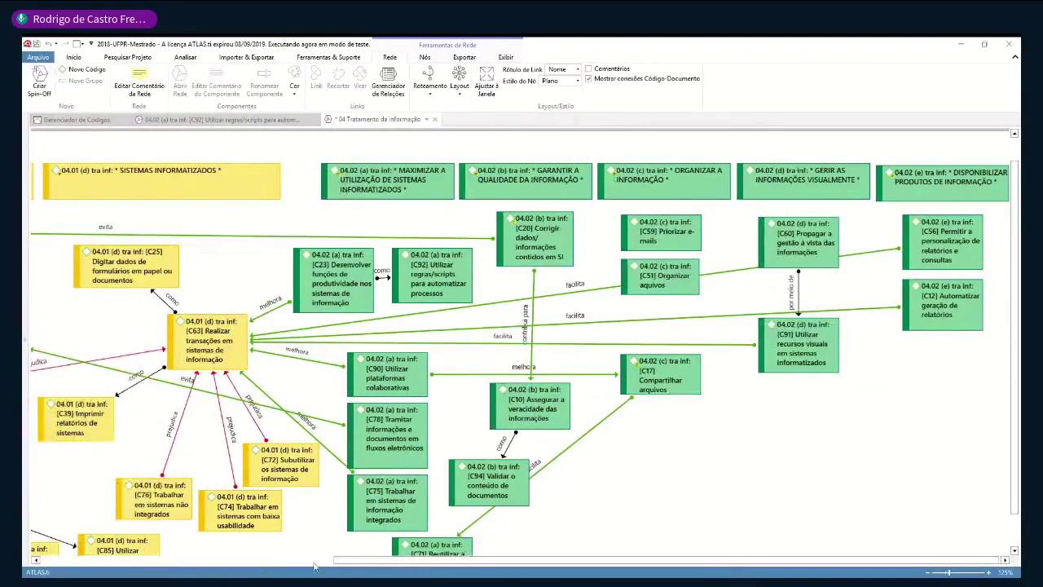
{"action": "left_click_drag", "start_coordinate": [341, 562], "coordinate": [51, 565]}
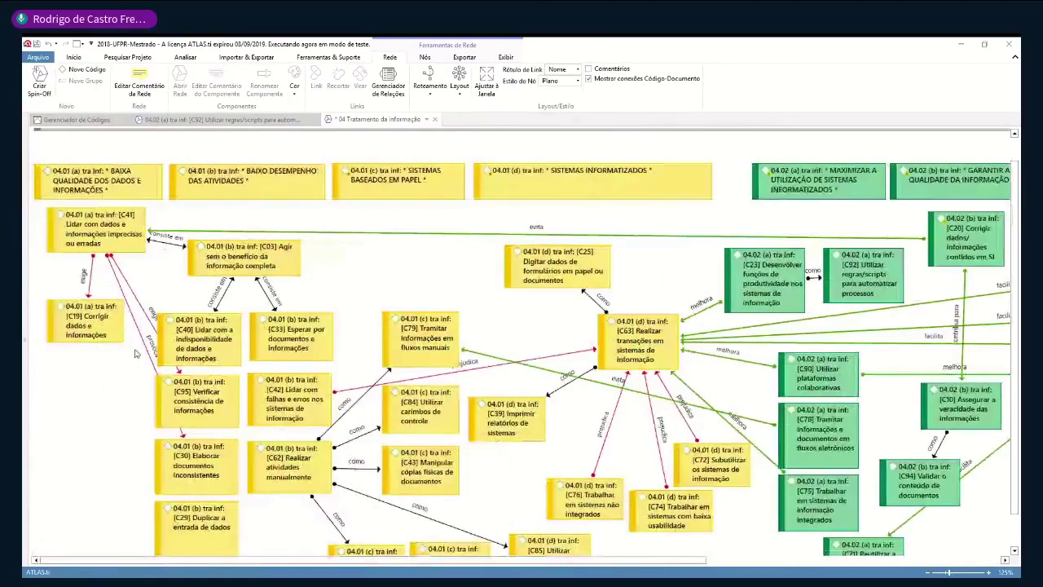
{"action": "scroll", "coordinate": [117, 165], "scroll_direction": "up", "scroll_amount": 2}
{"action": "left_click", "coordinate": [116, 165]}
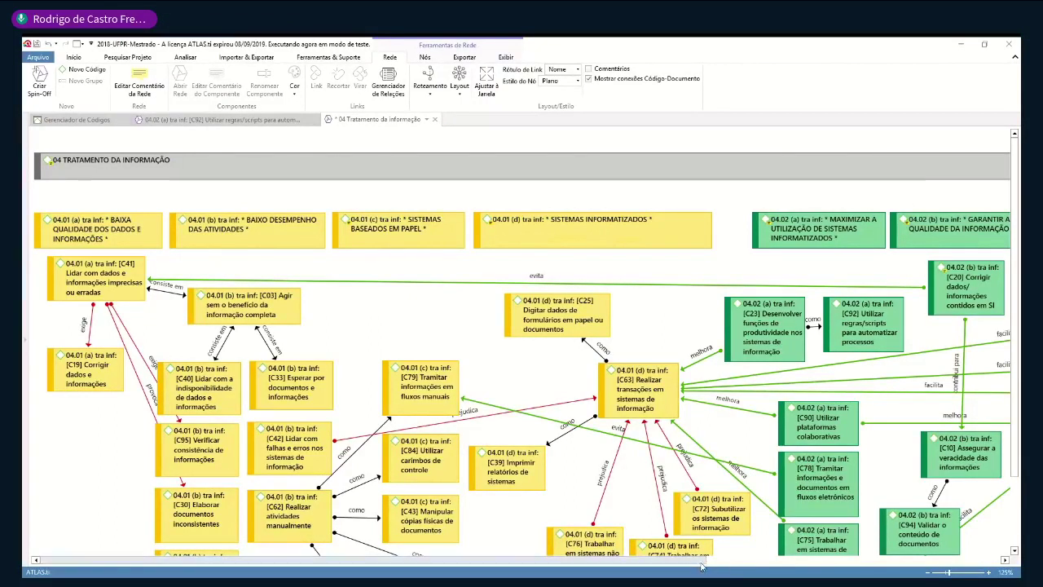
{"action": "left_click_drag", "start_coordinate": [700, 567], "coordinate": [1010, 564]}
{"action": "scroll", "coordinate": [872, 461], "scroll_direction": "down", "scroll_amount": 2}
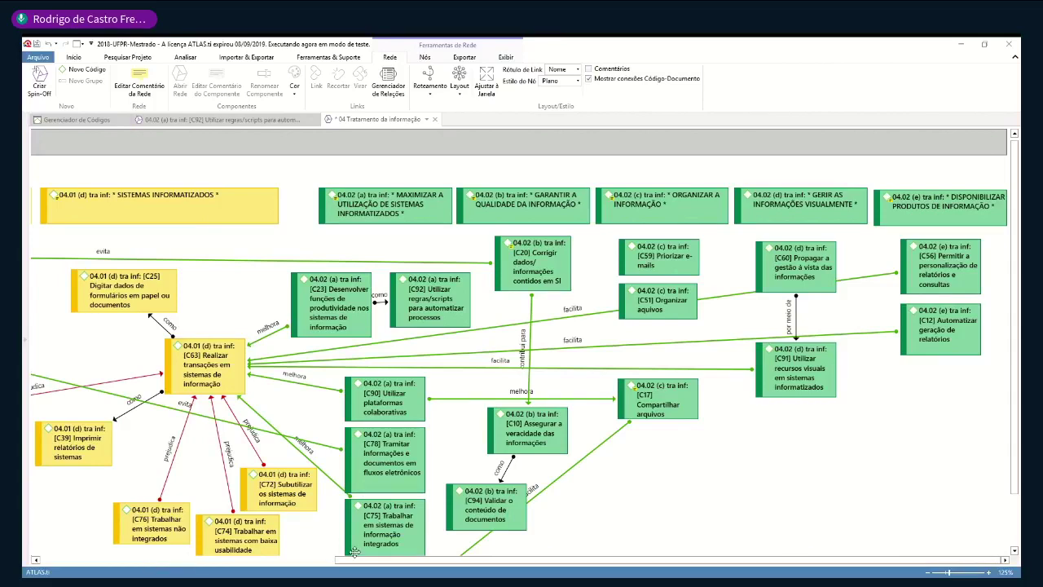
{"action": "left_click_drag", "start_coordinate": [347, 563], "coordinate": [233, 563]}
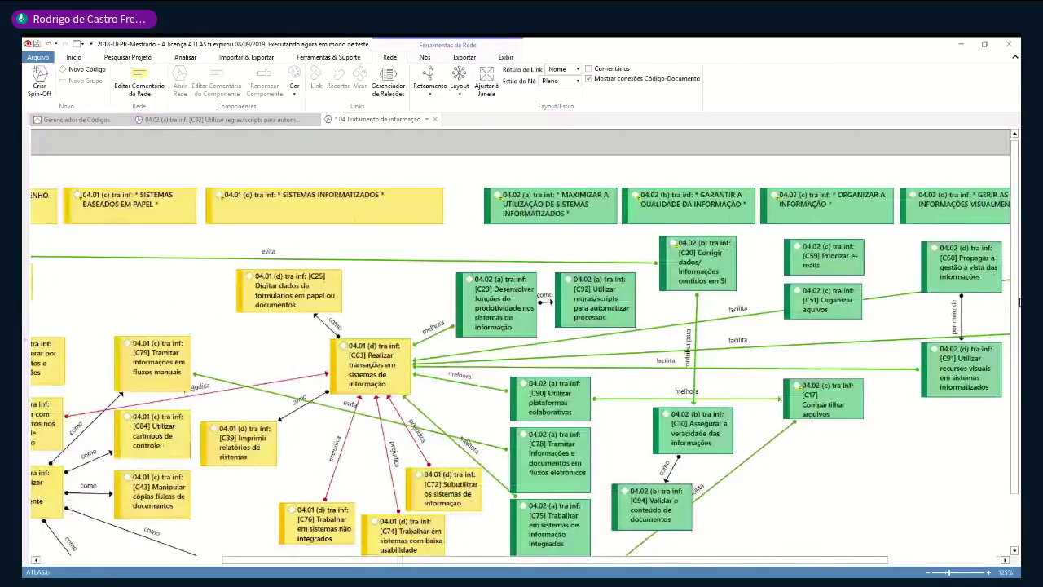
{"action": "scroll", "coordinate": [1018, 301], "scroll_direction": "down", "scroll_amount": 2}
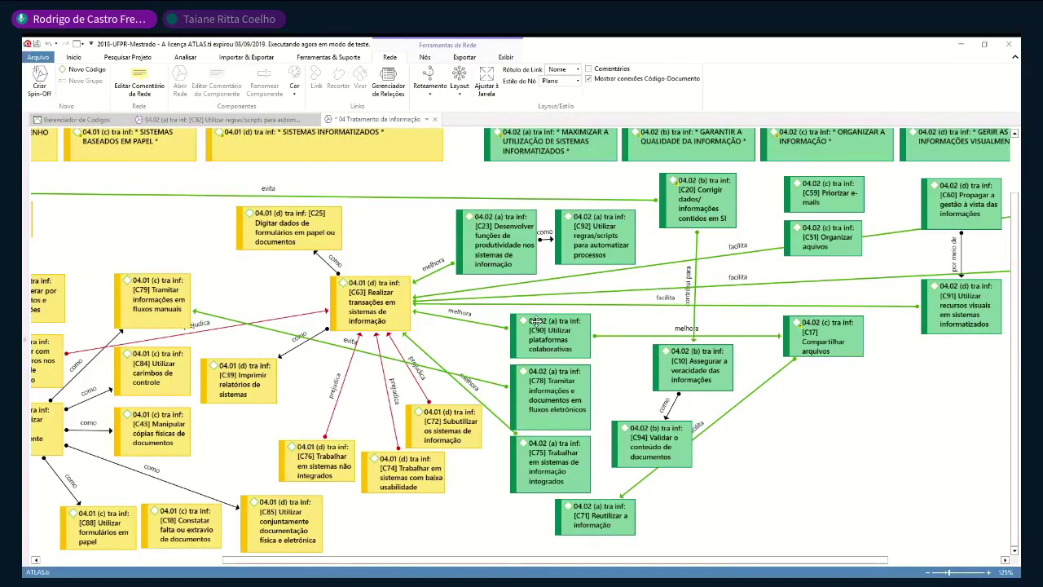
- Reveal the Explorer, select the [C25] code node in the network and view the actions available for it
{"action": "left_click", "coordinate": [24, 195]}
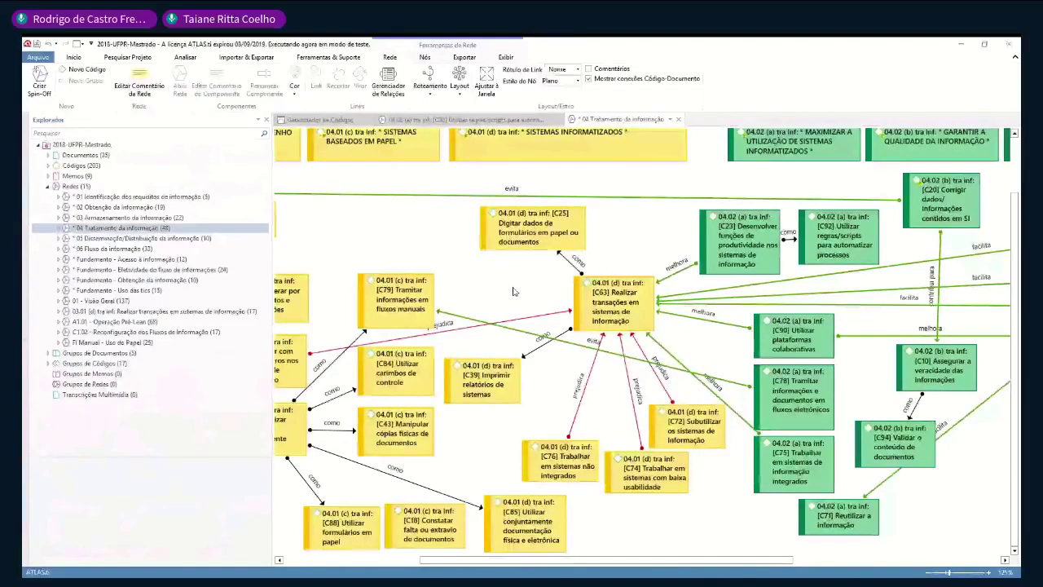
{"action": "left_click", "coordinate": [533, 232]}
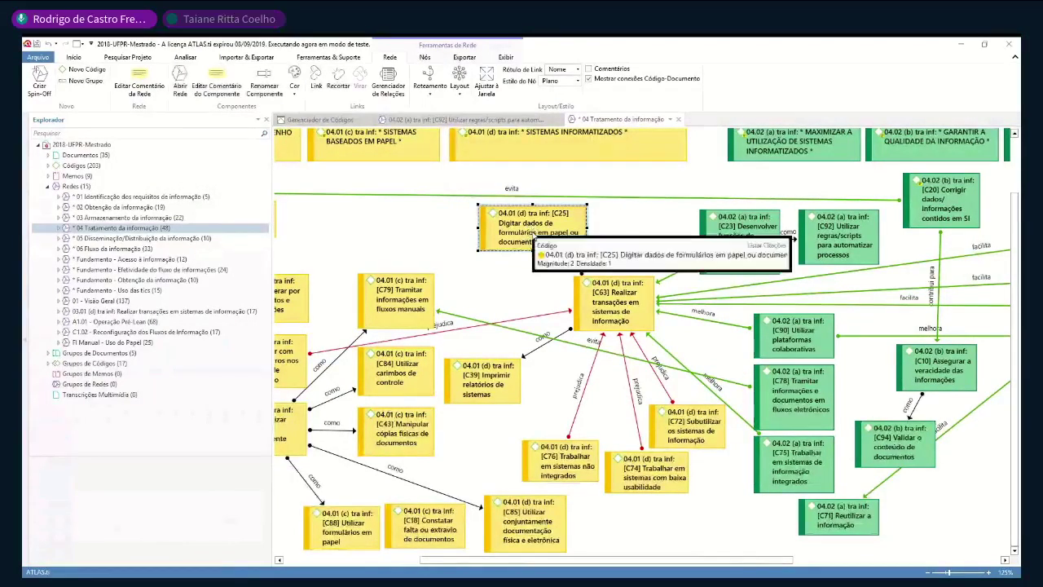
{"action": "right_click", "coordinate": [522, 230]}
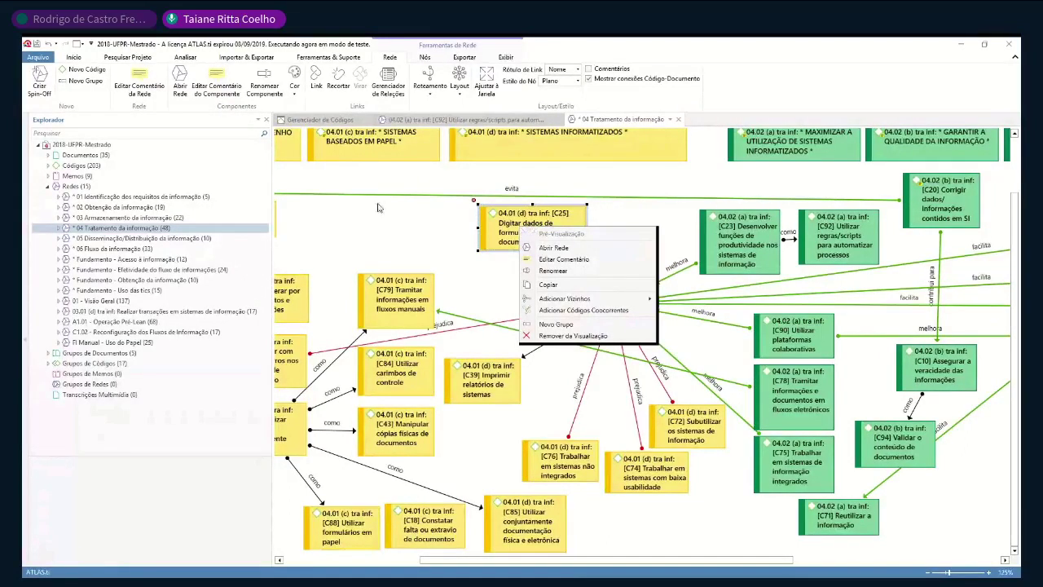
- Return to the Code Manager and hide the Explorer to view the code groups and code list at full width
{"action": "left_click", "coordinate": [320, 120]}
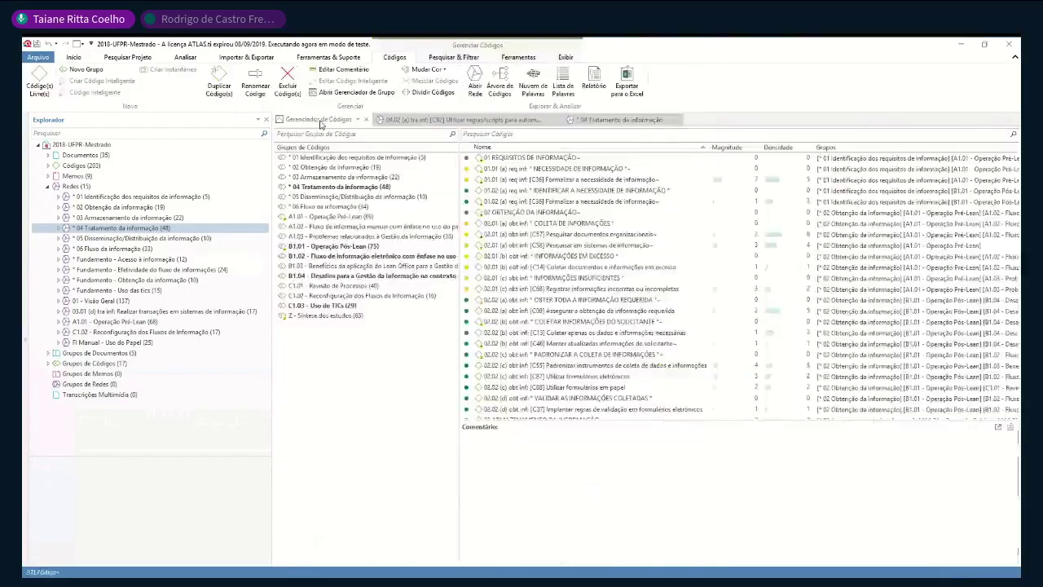
{"action": "left_click", "coordinate": [320, 120]}
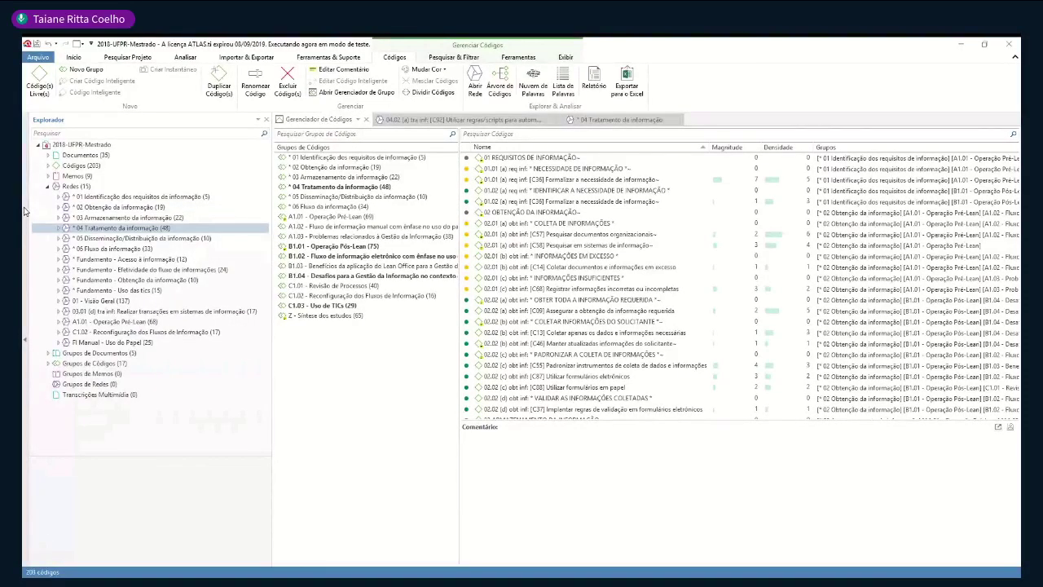
{"action": "left_click", "coordinate": [472, 367]}
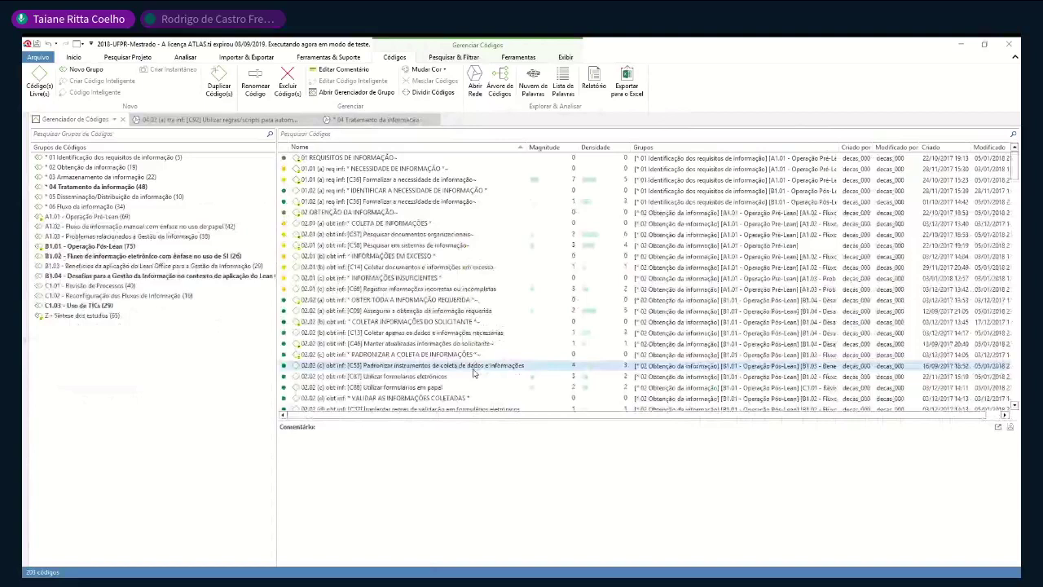
{"action": "left_click", "coordinate": [471, 355]}
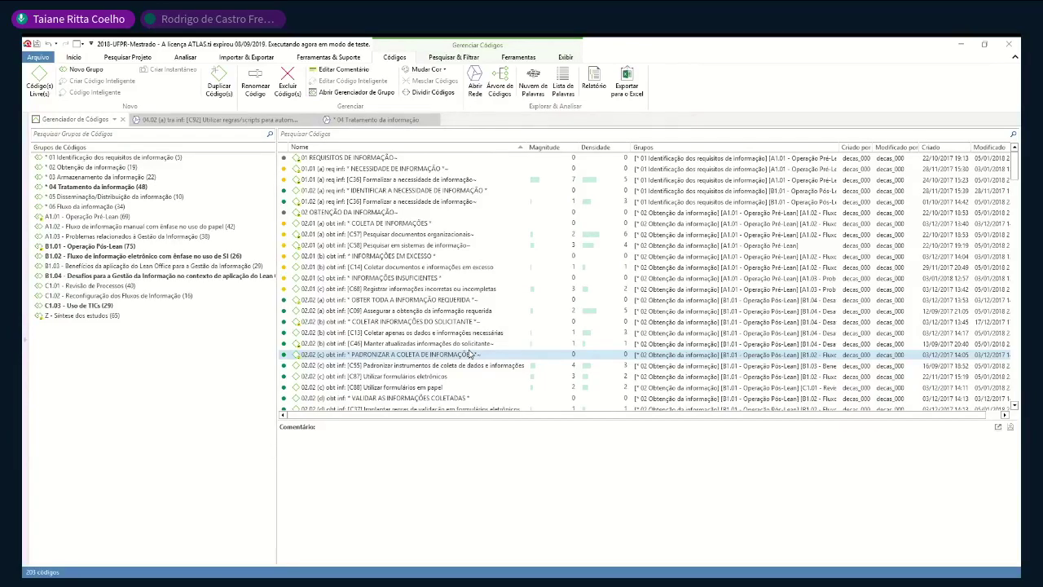
- Close the * 04 Tratamento da informação network and the [C92] network, discarding the unsaved [C92] layout
{"action": "left_click", "coordinate": [398, 121]}
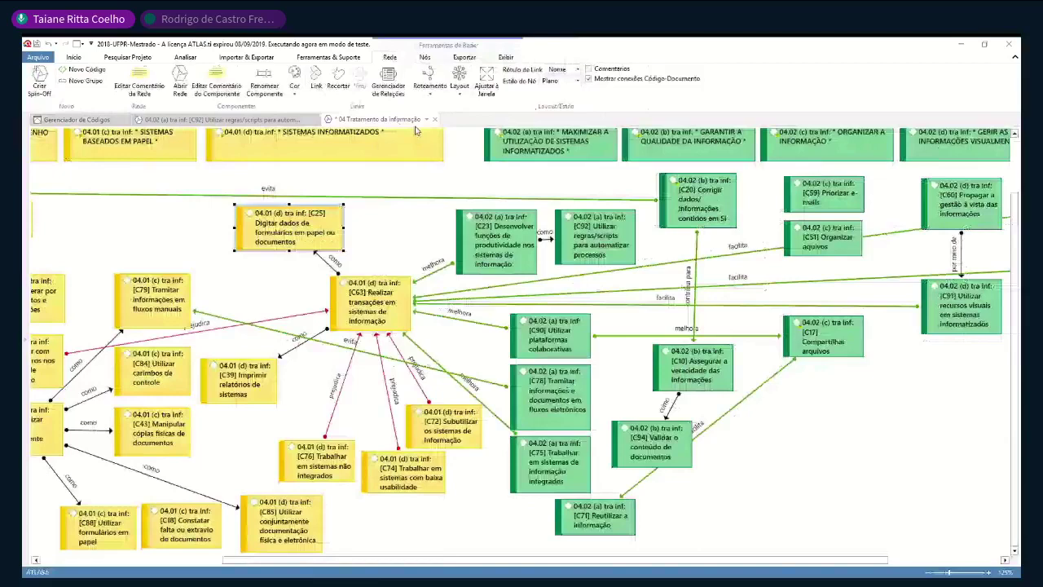
{"action": "left_click", "coordinate": [436, 121]}
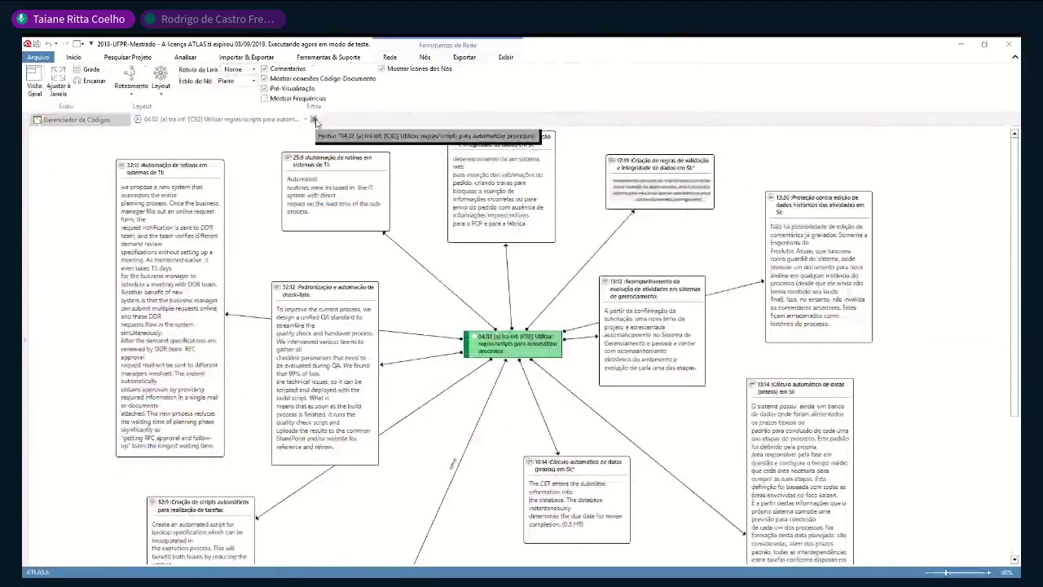
{"action": "left_click", "coordinate": [307, 121]}
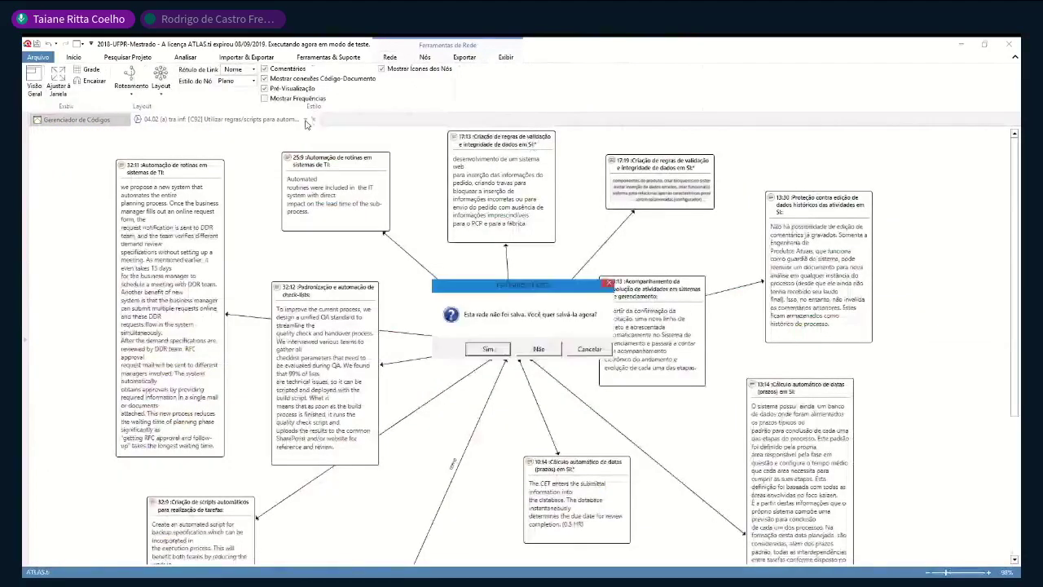
{"action": "left_click", "coordinate": [542, 350]}
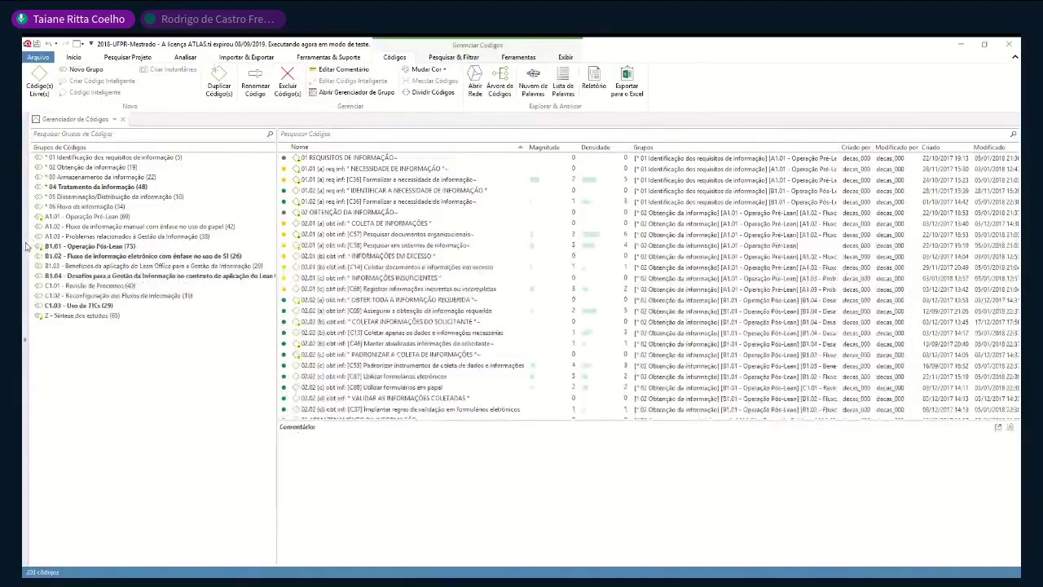
- Show the Explorer, expand the project's code groups and close the Code Manager
{"action": "mouse_move", "coordinate": [25, 248]}
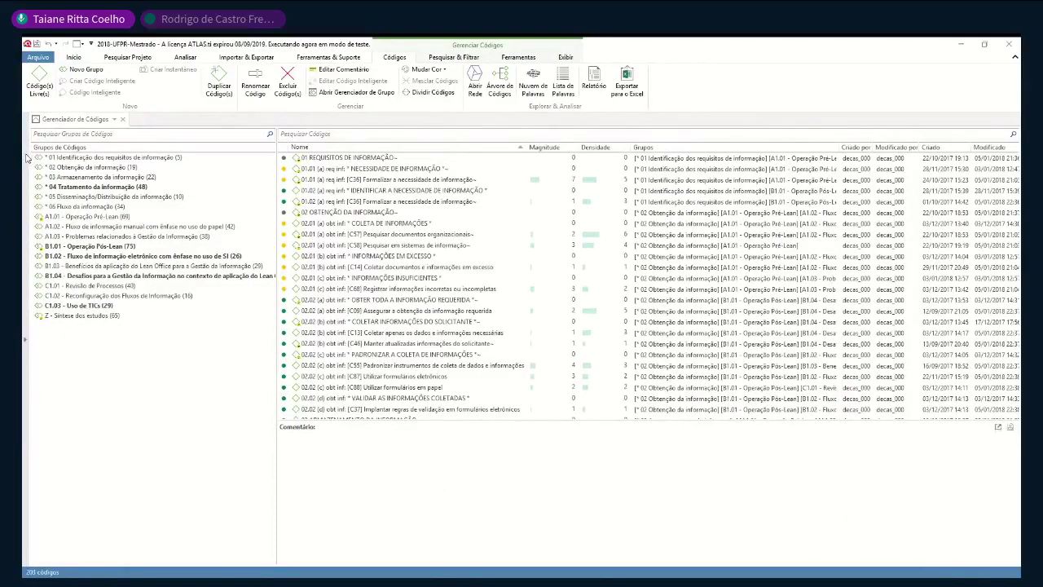
{"action": "mouse_move", "coordinate": [26, 158]}
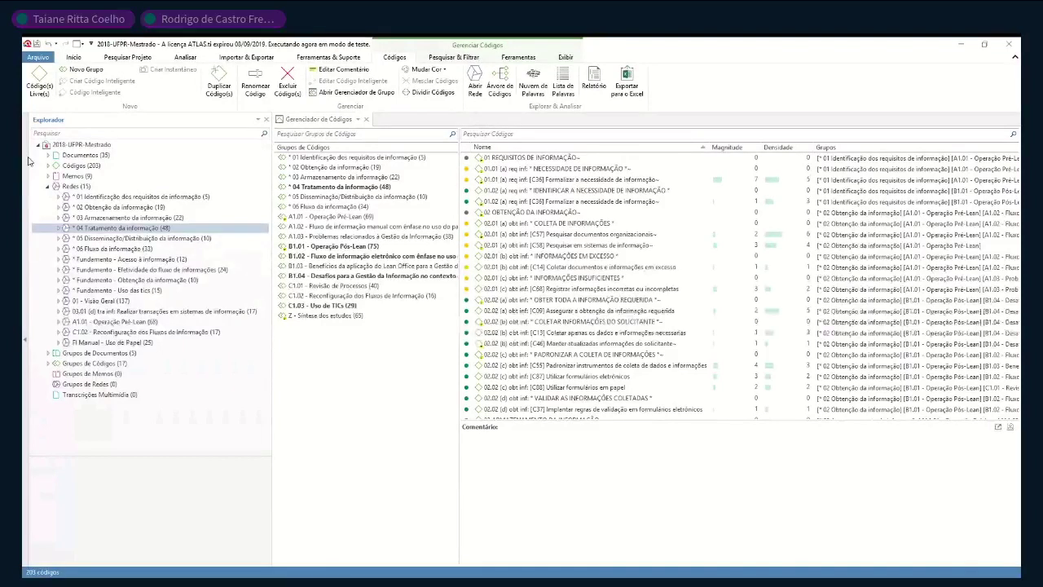
{"action": "left_click", "coordinate": [48, 364]}
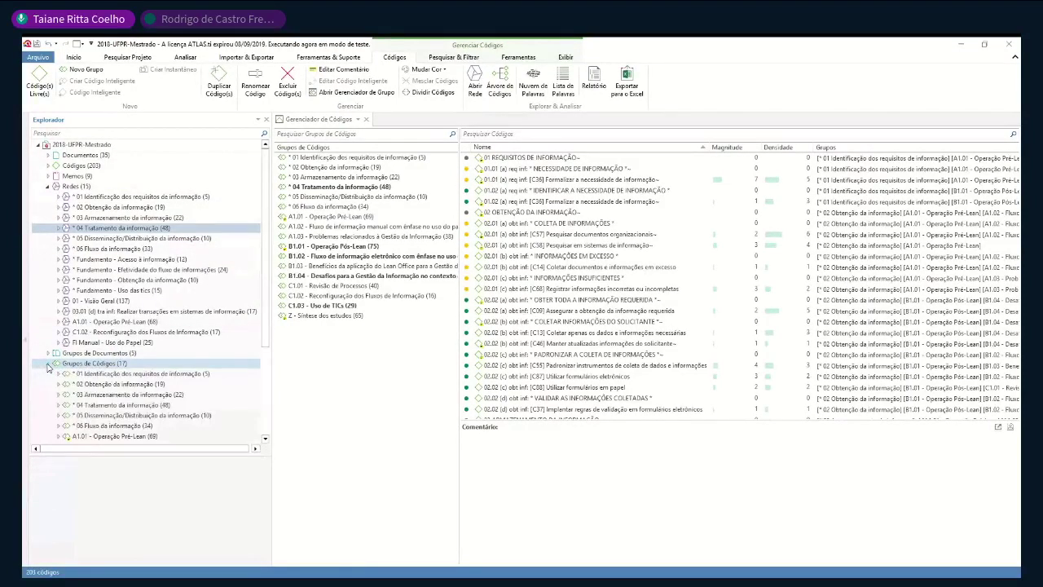
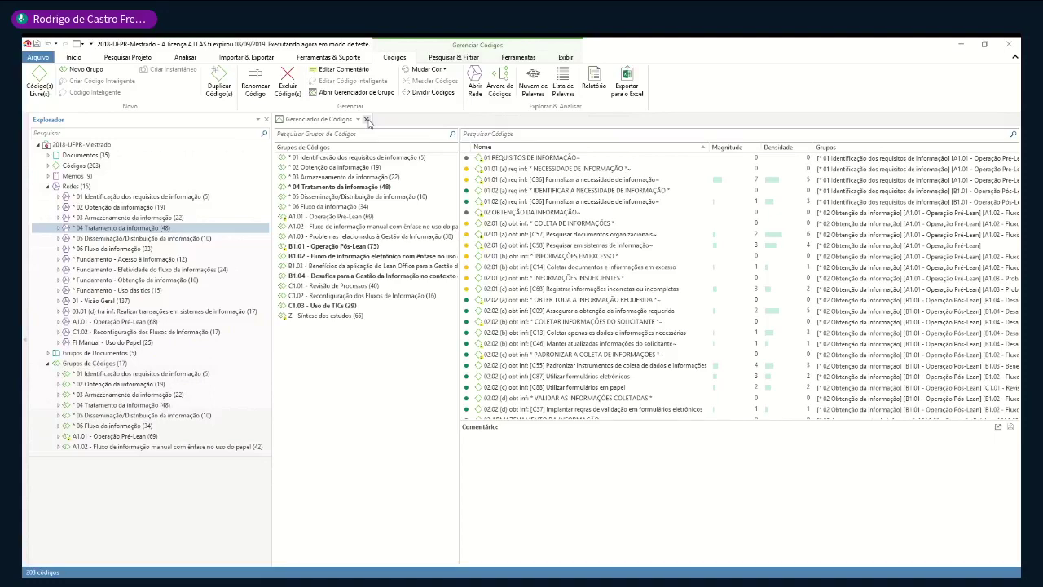
{"action": "left_click", "coordinate": [367, 120]}
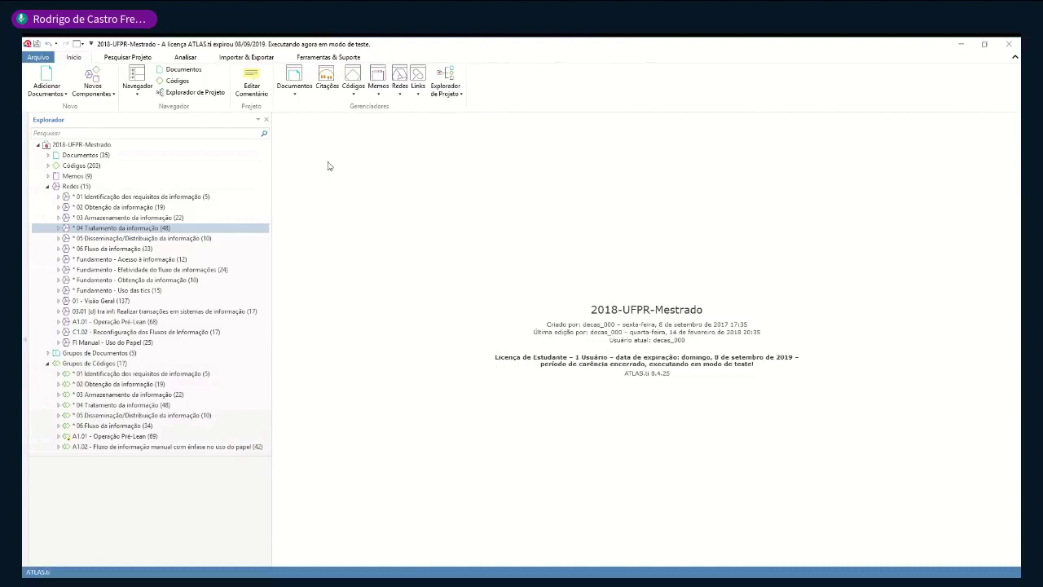
- Display the import and export commands and collapse the networks and code groups in the Explorer
{"action": "left_click", "coordinate": [259, 58]}
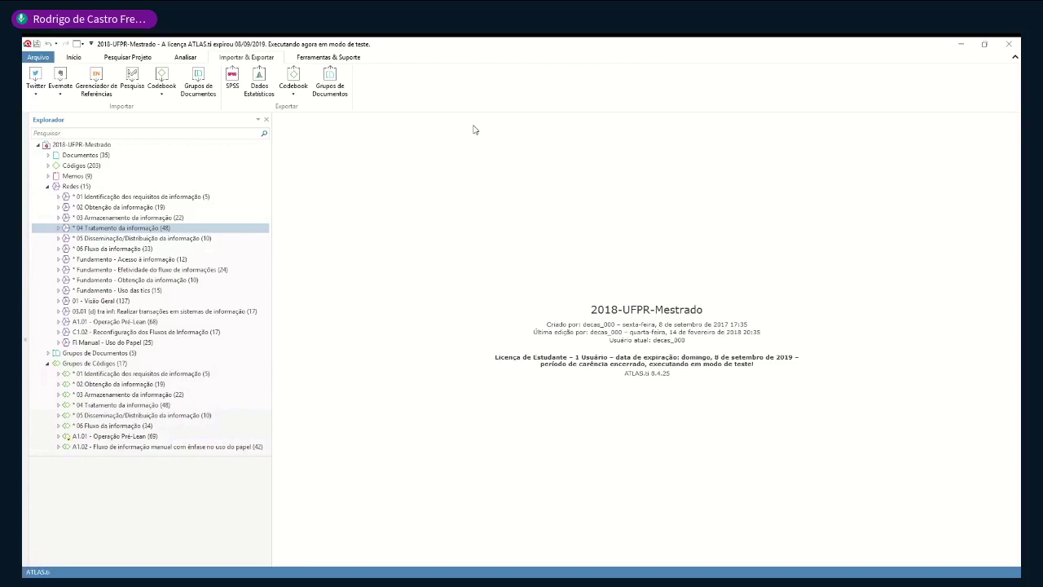
{"action": "left_click", "coordinate": [46, 187]}
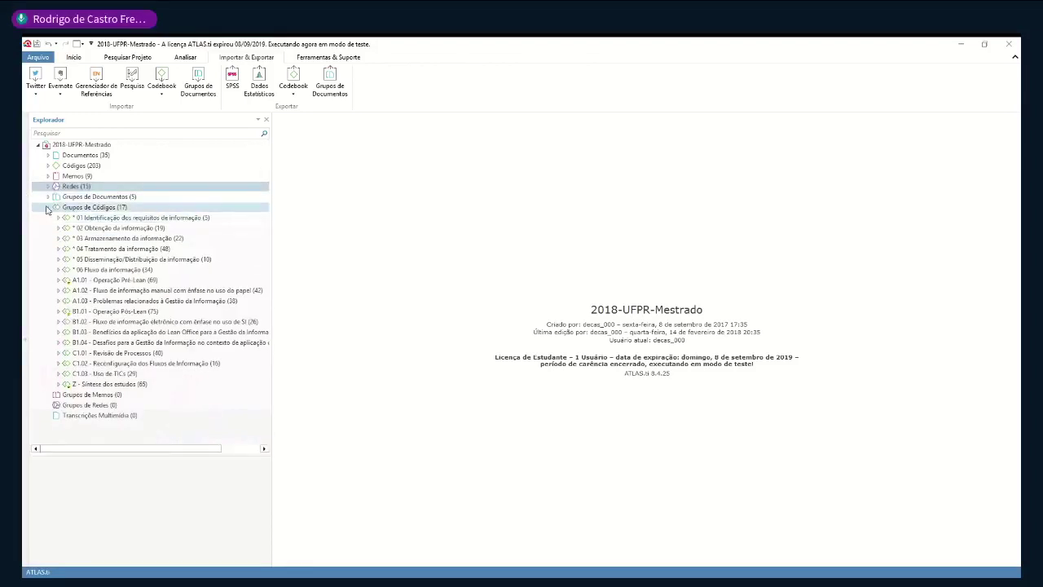
{"action": "left_click", "coordinate": [47, 207]}
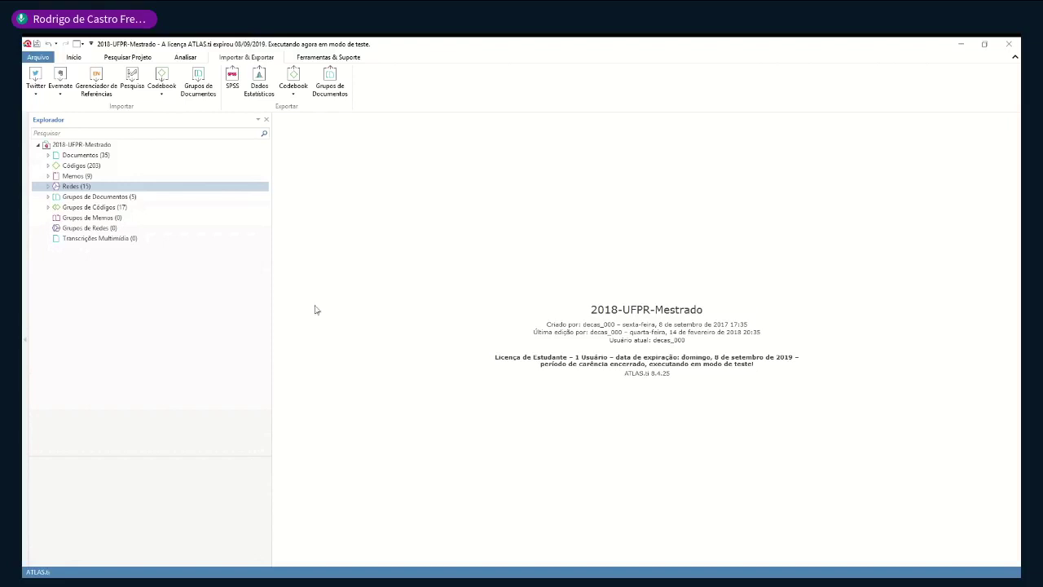
- List the project's documents in the Explorer, open document D 1 to view its coded text, and close it again
{"action": "left_click", "coordinate": [80, 154]}
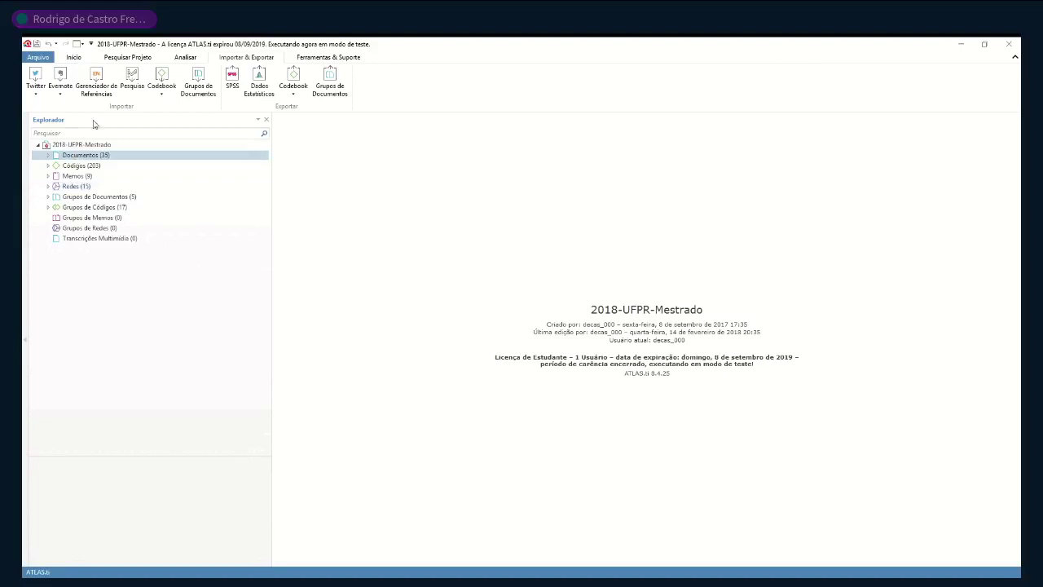
{"action": "left_click", "coordinate": [130, 58]}
{"action": "left_click", "coordinate": [73, 57]}
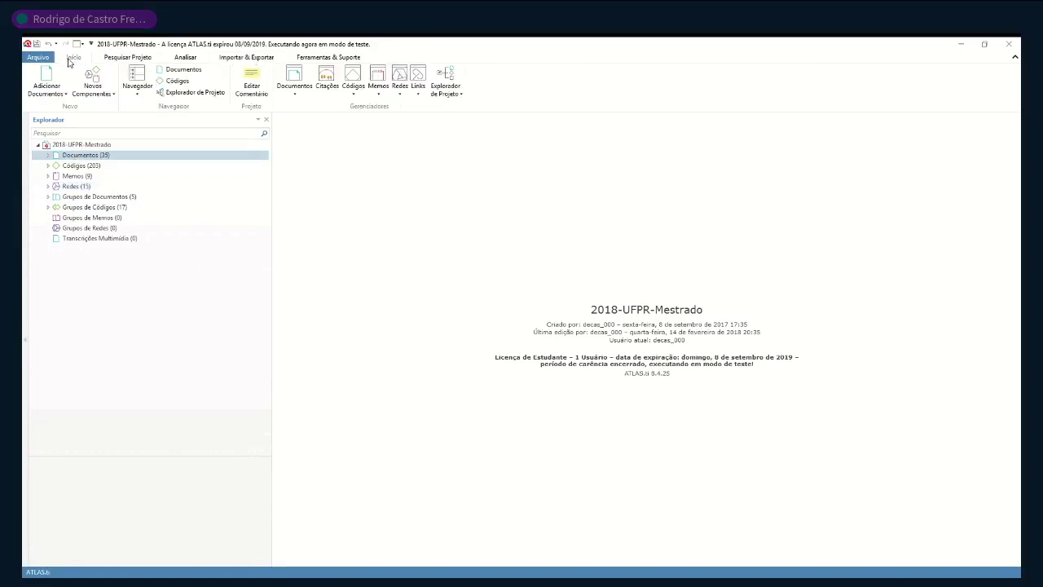
{"action": "left_click", "coordinate": [46, 155]}
{"action": "left_click", "coordinate": [115, 167]}
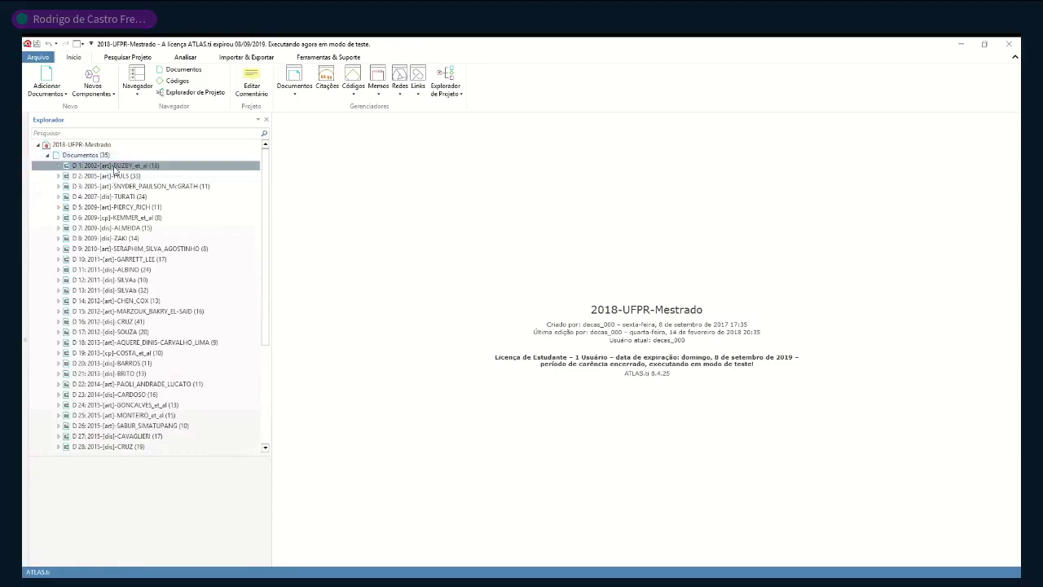
{"action": "double_click", "coordinate": [115, 167]}
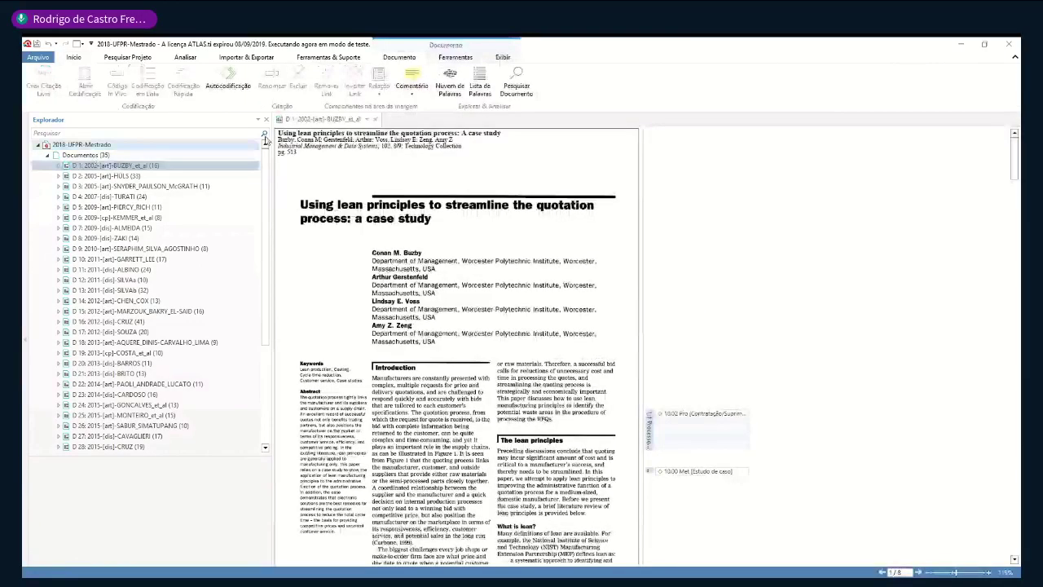
{"action": "left_click", "coordinate": [375, 119]}
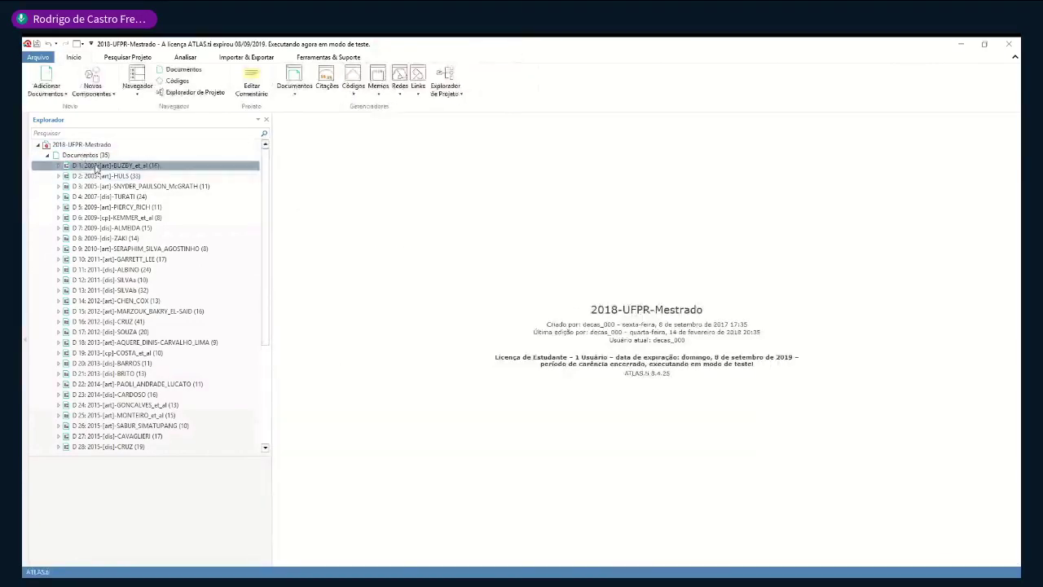
- Extend the document selection in the Explorer from D 1 down to D 29
{"action": "key", "text": "shift+Down"}
{"action": "key", "text": "shift+Down"}
{"action": "key", "text": "shift+Down"}
{"action": "key", "text": "shift+Down"}
{"action": "key", "text": "shift+Down"}
{"action": "key", "text": "shift+Down"}
{"action": "key", "text": "shift+Down"}
{"action": "key", "text": "shift+Down"}
{"action": "key", "text": "shift+Down"}
{"action": "key", "text": "shift+Down"}
{"action": "key", "text": "shift+Down"}
{"action": "key", "text": "shift+Down"}
{"action": "key", "text": "shift+Down"}
{"action": "key", "text": "shift+Down"}
{"action": "key", "text": "shift+Down"}
{"action": "key", "text": "shift+Down"}
{"action": "key", "text": "shift+Down"}
{"action": "key", "text": "shift+Down"}
{"action": "key", "text": "shift+Down"}
{"action": "key", "text": "shift+Down"}
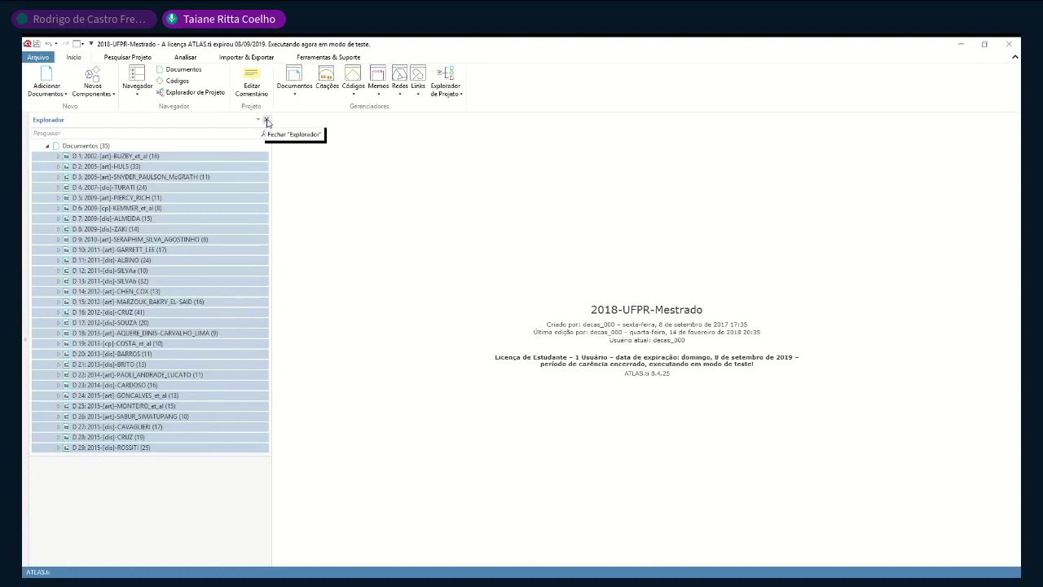
- Collapse the project's document list and look over the analysis, import/export and manager commands
{"action": "left_click", "coordinate": [185, 57]}
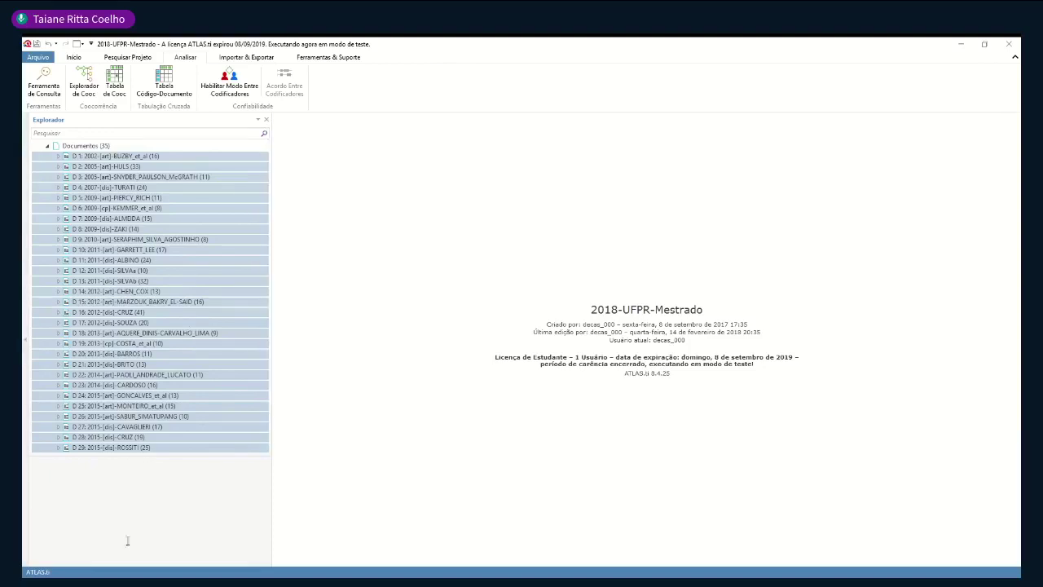
{"action": "left_click", "coordinate": [47, 146]}
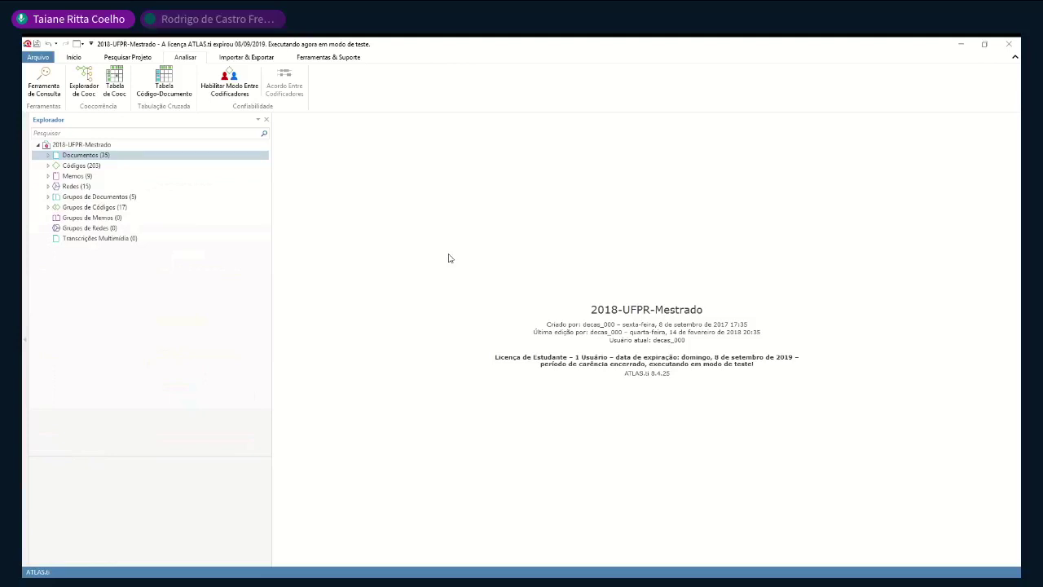
{"action": "left_click", "coordinate": [266, 61]}
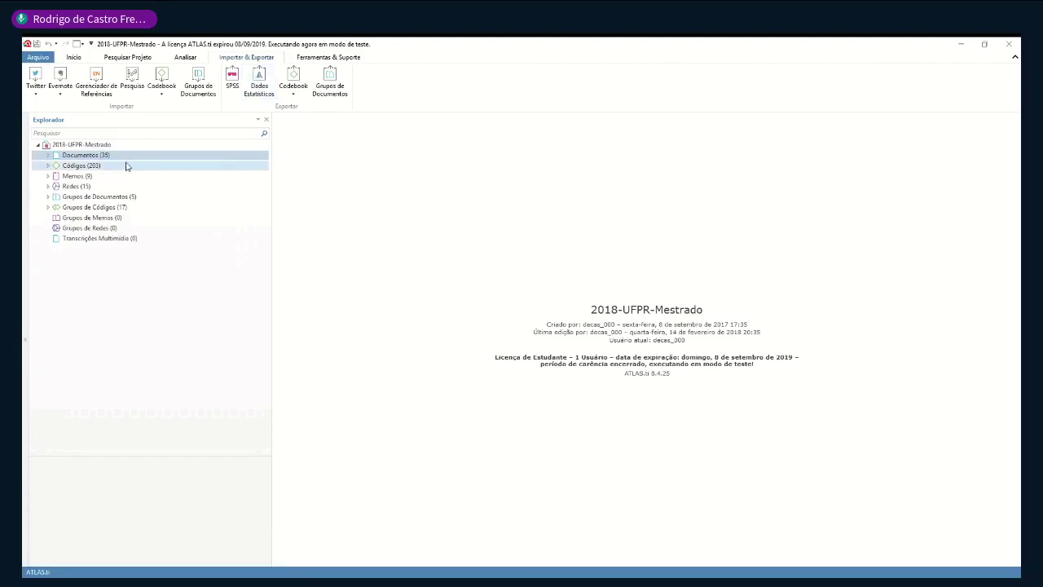
{"action": "scroll", "coordinate": [265, 76], "scroll_direction": "up", "scroll_amount": 3}
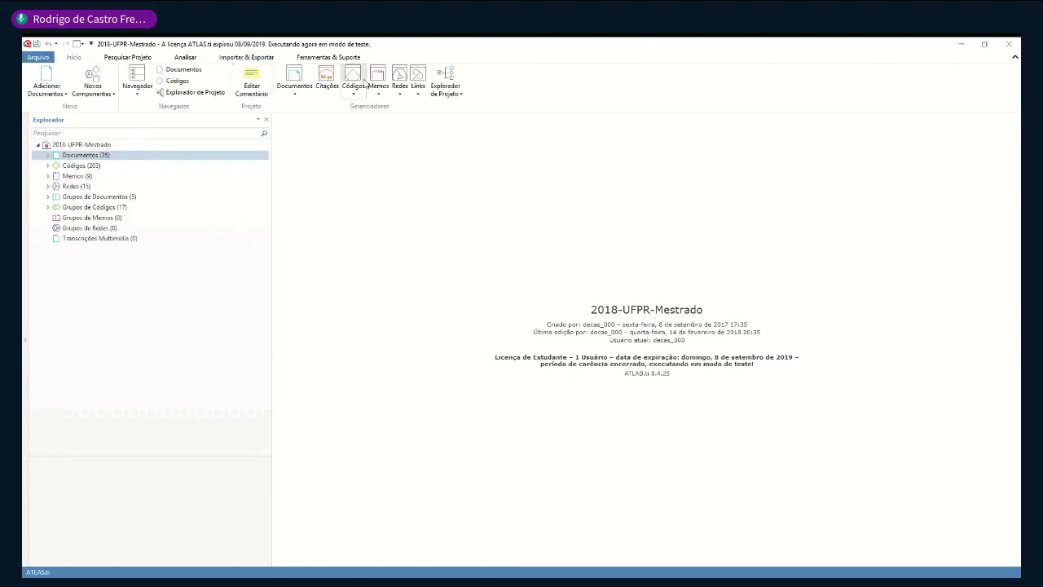
- Open the Code Manager, view the comment of code 01.01 (a) [C36], and list the project's codes in a widened Explorer before collapsing them
{"action": "left_click", "coordinate": [354, 77]}
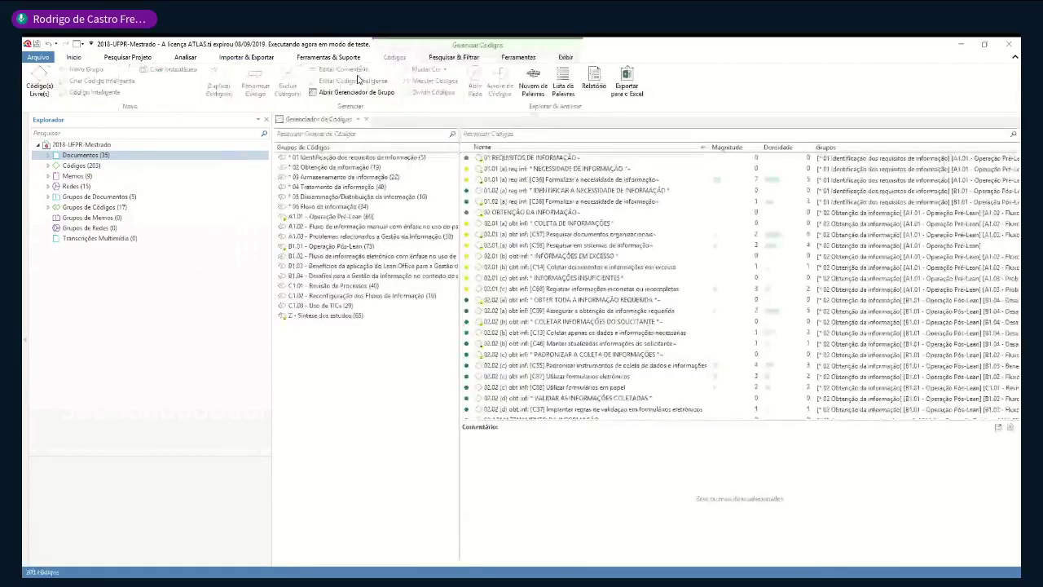
{"action": "left_click", "coordinate": [631, 181]}
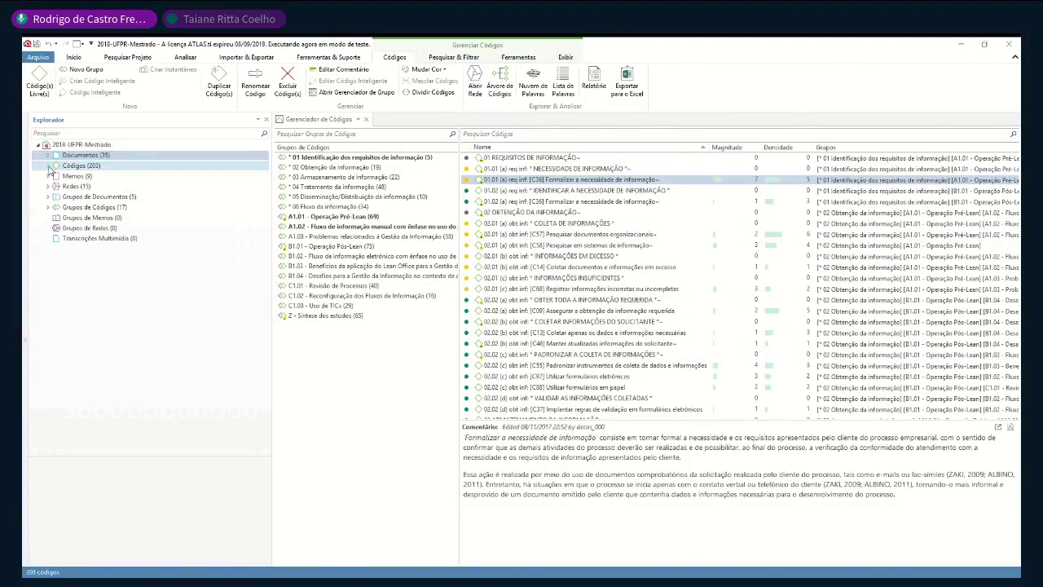
{"action": "left_click", "coordinate": [49, 167]}
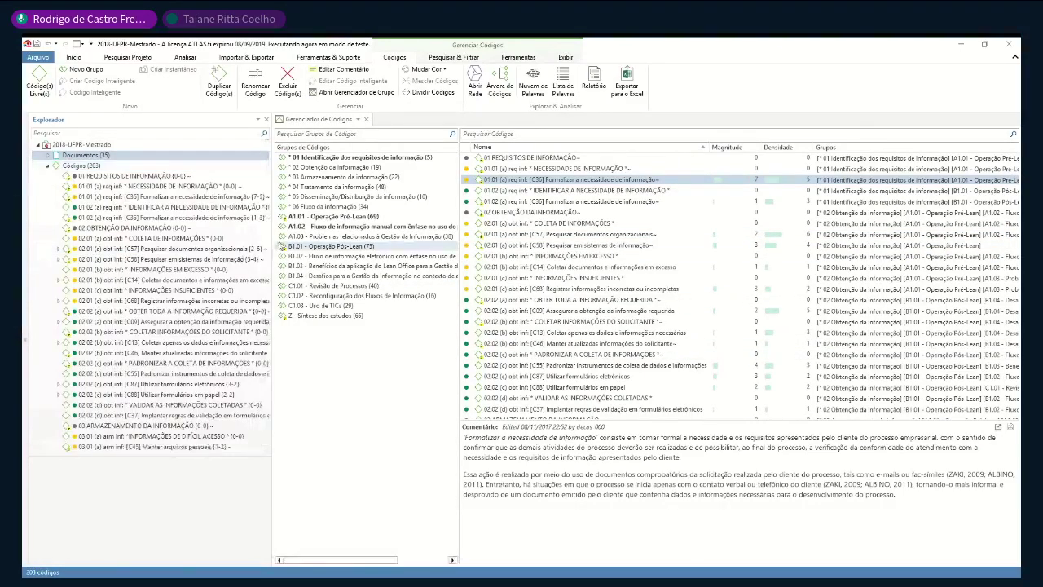
{"action": "left_click_drag", "start_coordinate": [271, 242], "coordinate": [336, 242]}
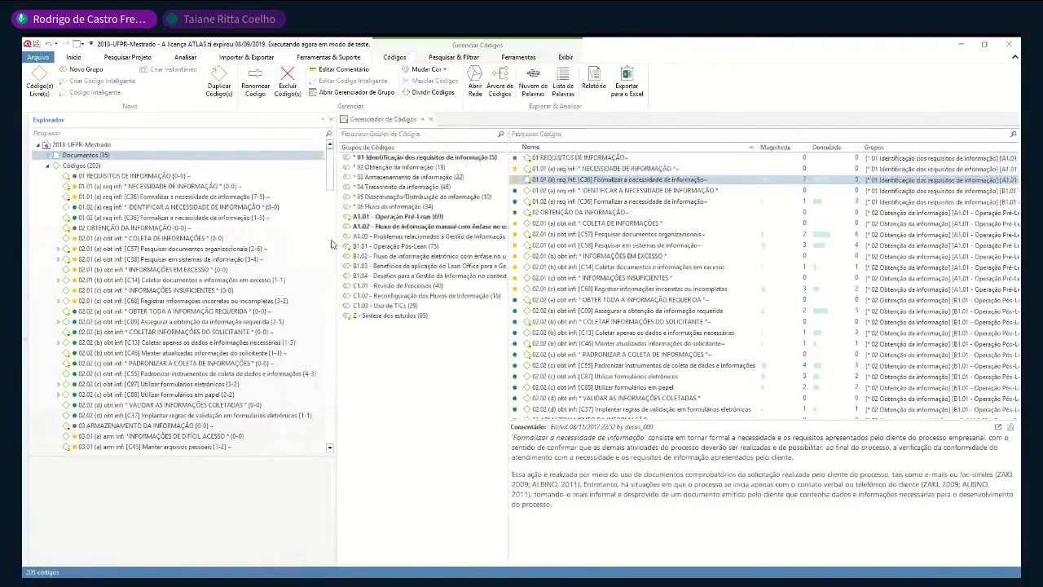
{"action": "left_click", "coordinate": [48, 166]}
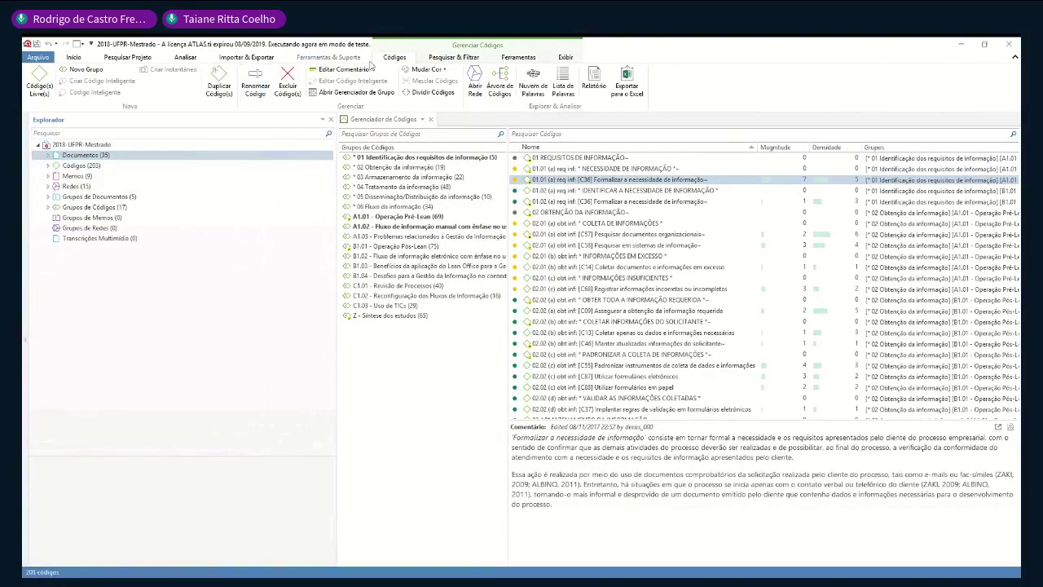
- Look over the analysis and import/export commands, and close the Code Manager
{"action": "left_click", "coordinate": [185, 59]}
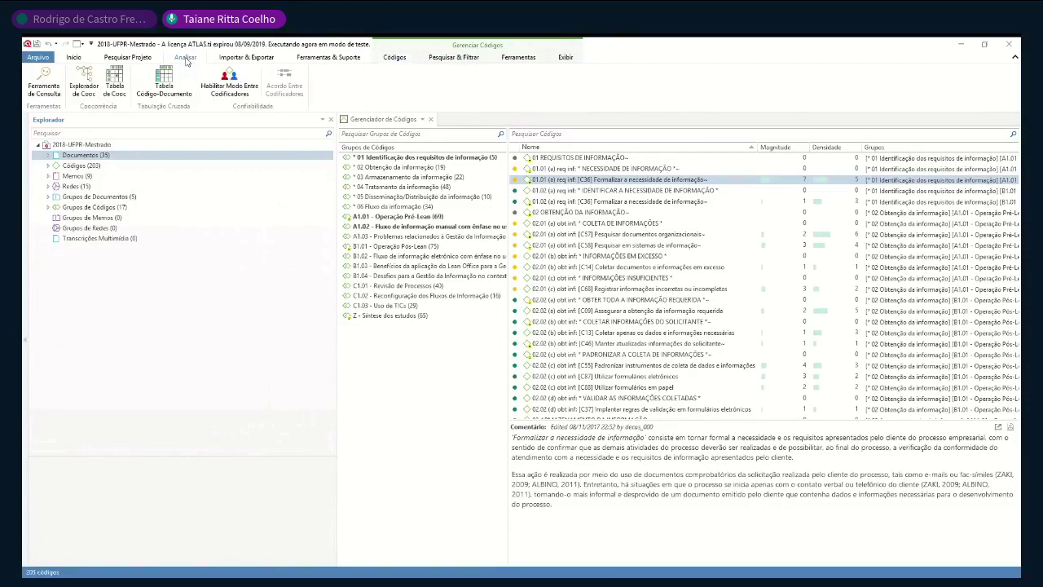
{"action": "left_click", "coordinate": [240, 59]}
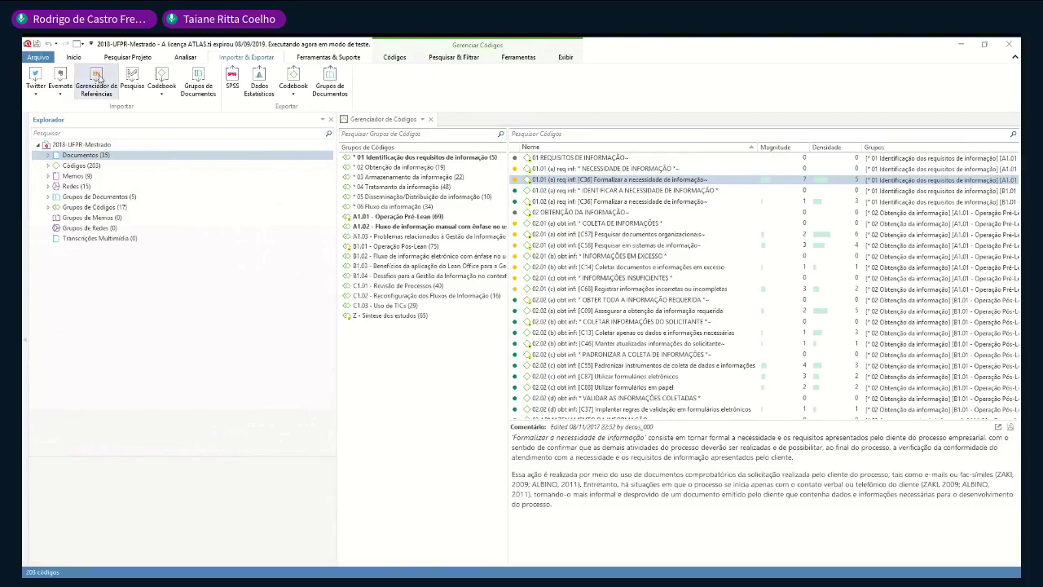
{"action": "left_click", "coordinate": [430, 119]}
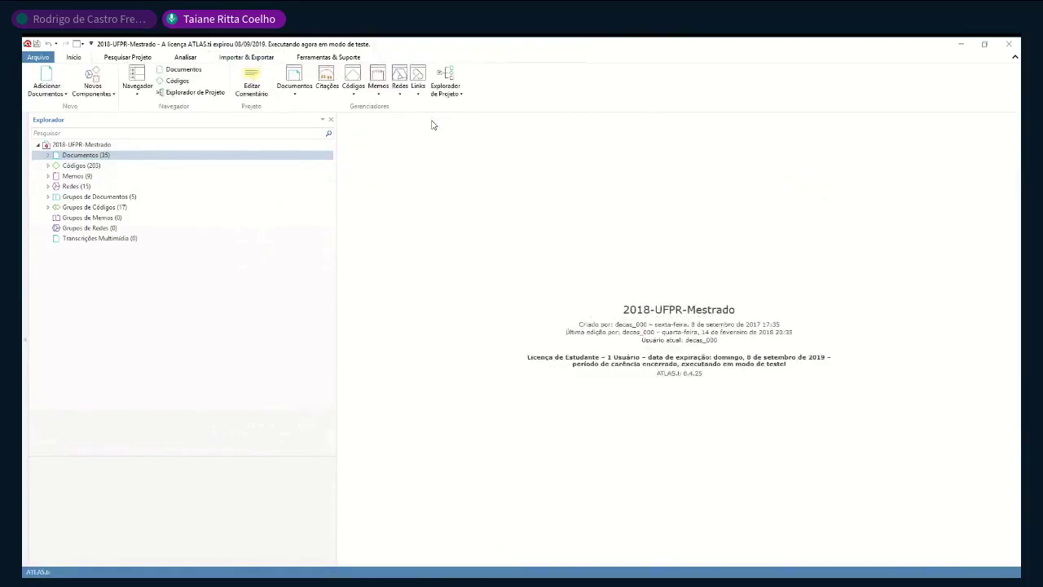
- Open the Query Tool to view its operators, code groups and codes, and close it again
{"action": "left_click", "coordinate": [184, 59]}
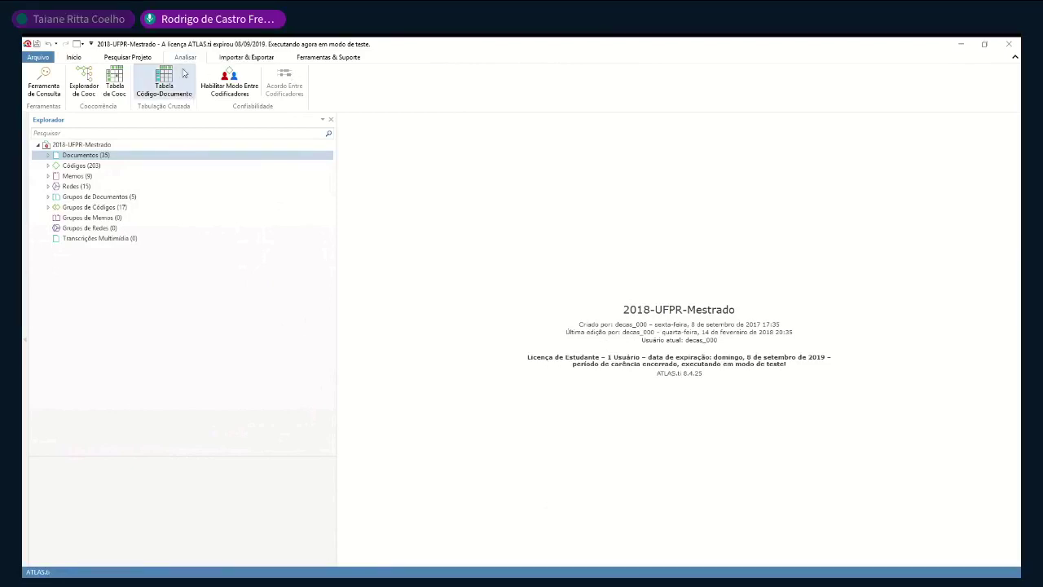
{"action": "left_click", "coordinate": [41, 88]}
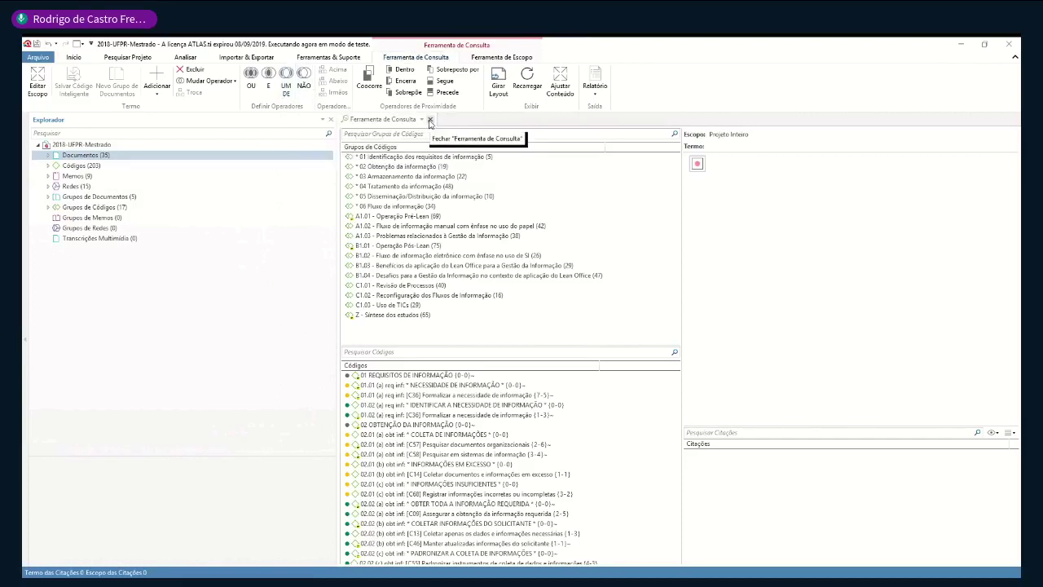
{"action": "left_click", "coordinate": [431, 120]}
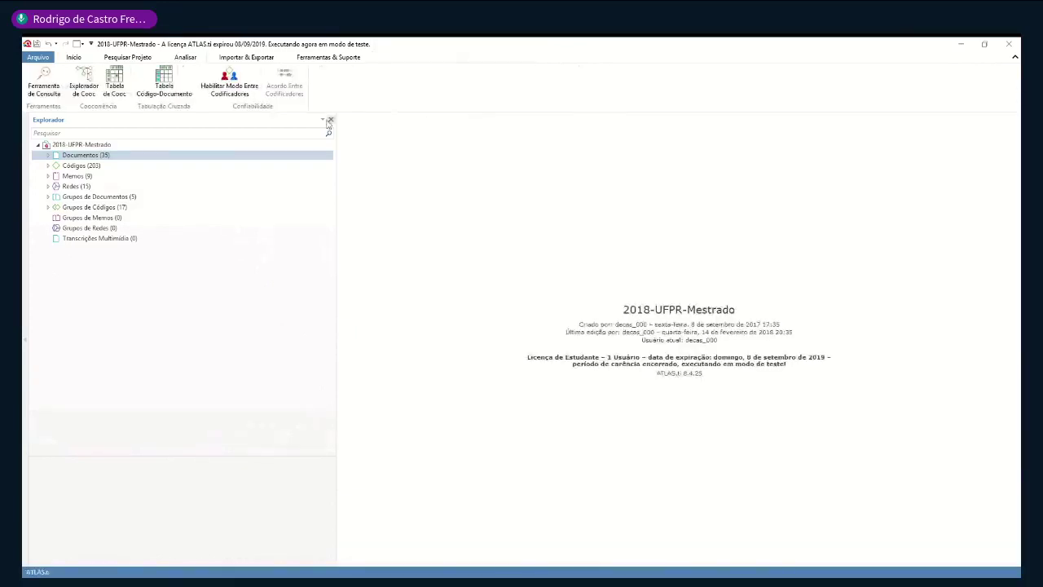
- Open a Code-Document Table, include code groups 01 to 05 as rows, and widen the row header column to show full names
{"action": "left_click", "coordinate": [171, 86]}
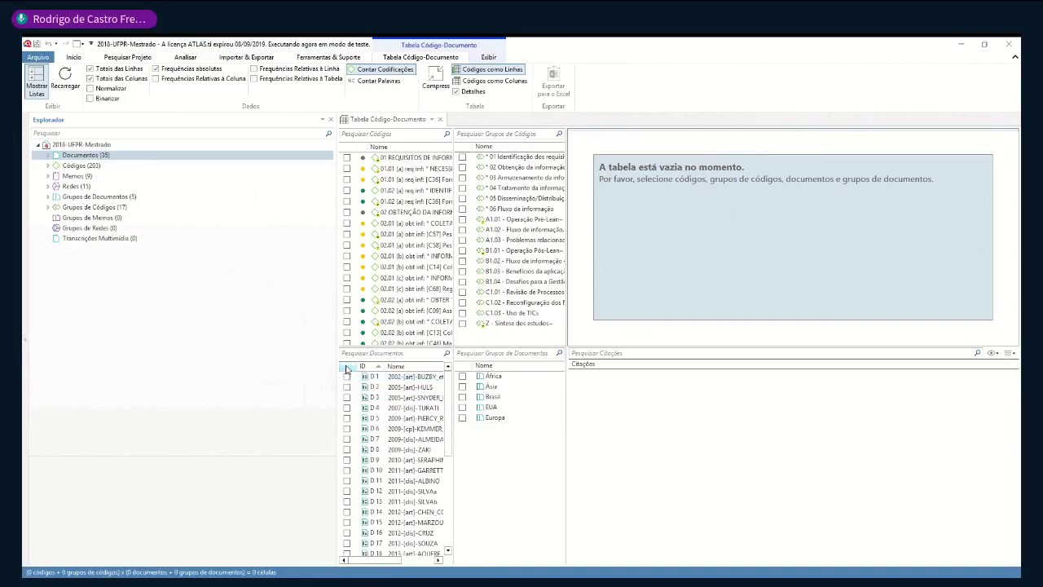
{"action": "left_click", "coordinate": [462, 156]}
{"action": "left_click", "coordinate": [462, 167]}
{"action": "left_click", "coordinate": [462, 177]}
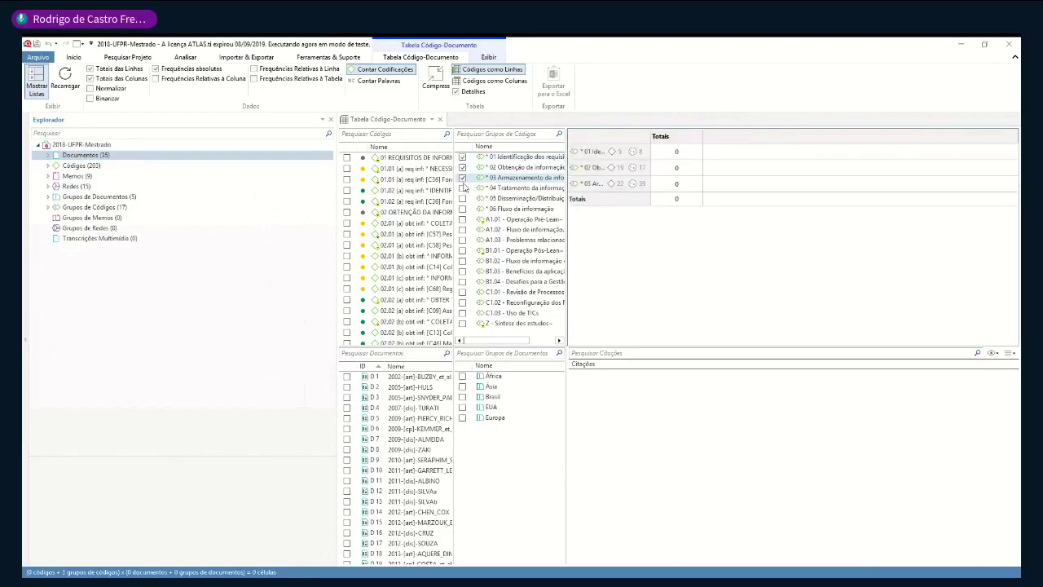
{"action": "left_click", "coordinate": [462, 188]}
{"action": "left_click", "coordinate": [462, 198]}
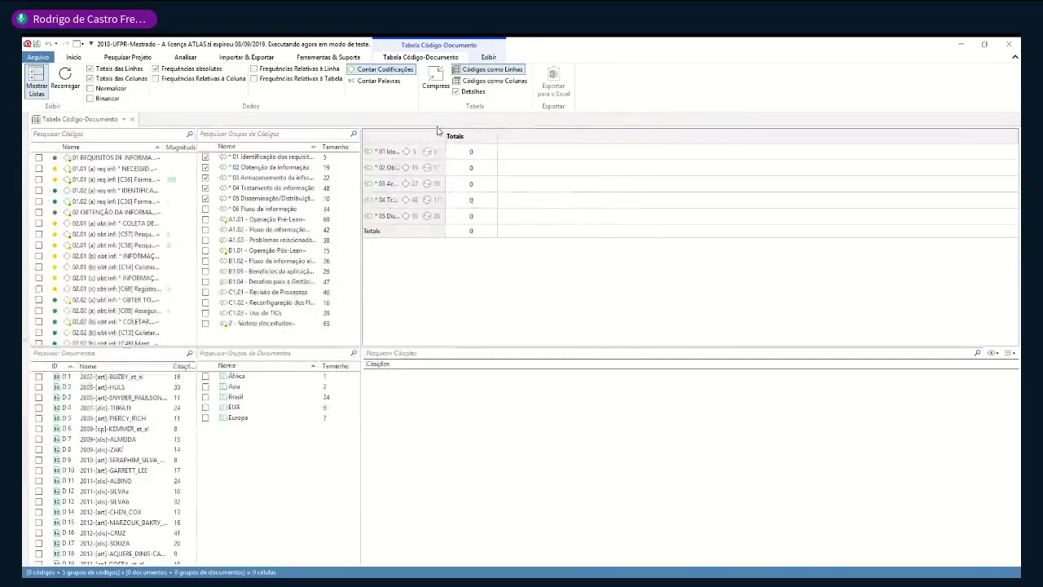
{"action": "double_click", "coordinate": [492, 136]}
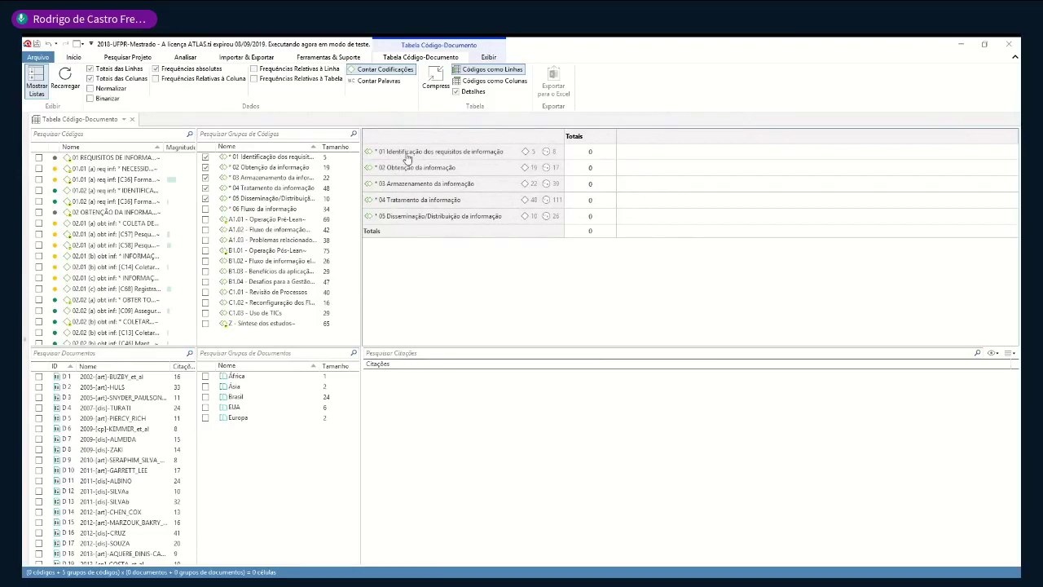
- Try to include every document in the Code-Document Table by selecting the whole document list
{"action": "mouse_move", "coordinate": [406, 159]}
{"action": "mouse_move", "coordinate": [501, 197]}
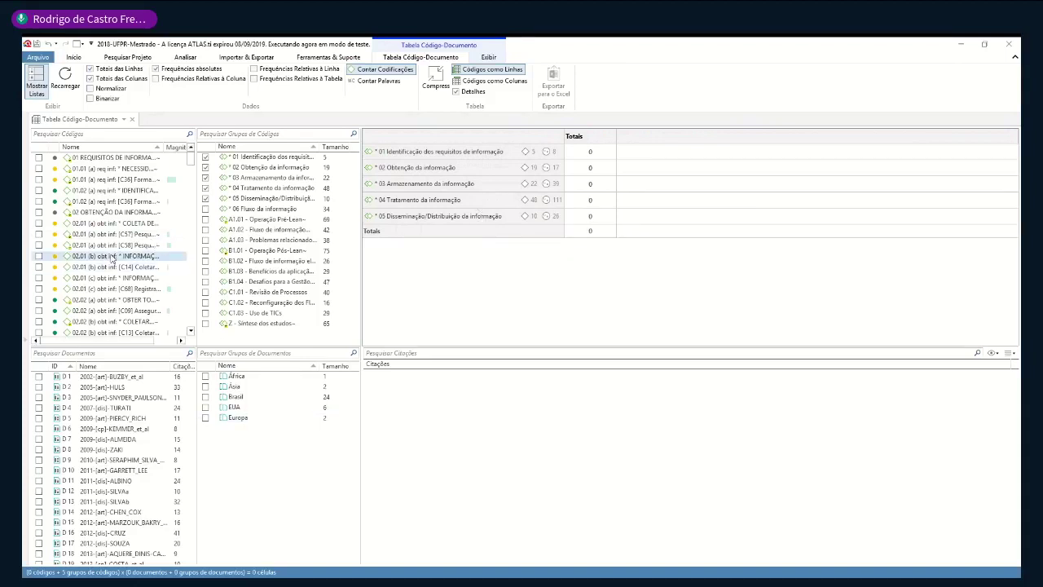
{"action": "right_click", "coordinate": [38, 371]}
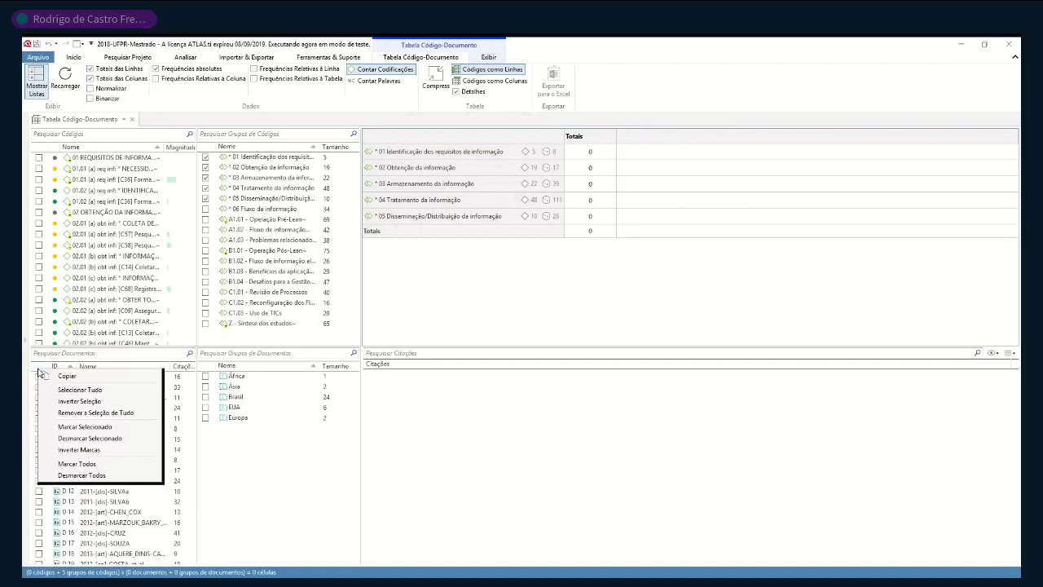
{"action": "left_click", "coordinate": [82, 390]}
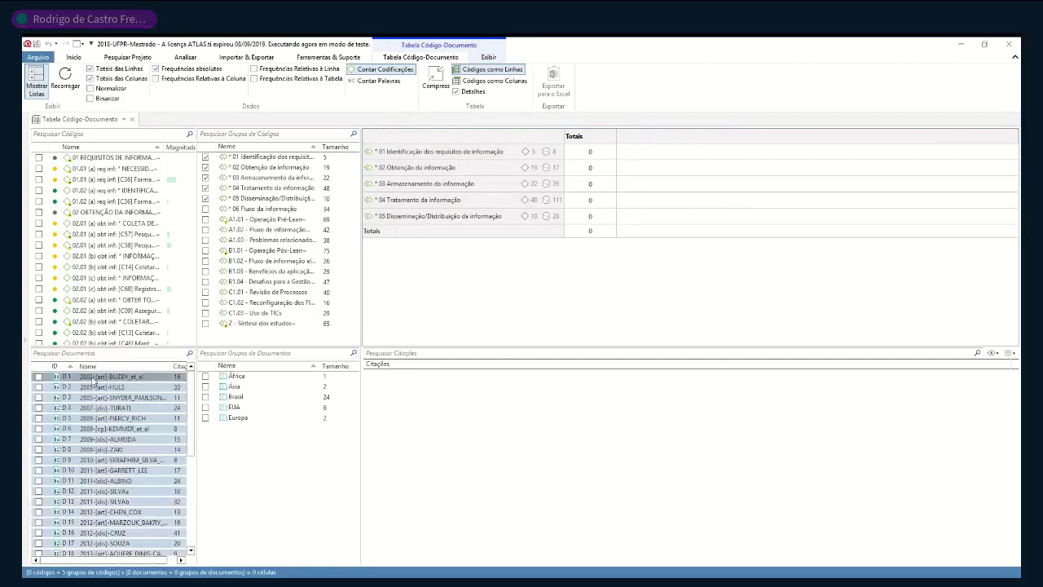
{"action": "right_click", "coordinate": [38, 372]}
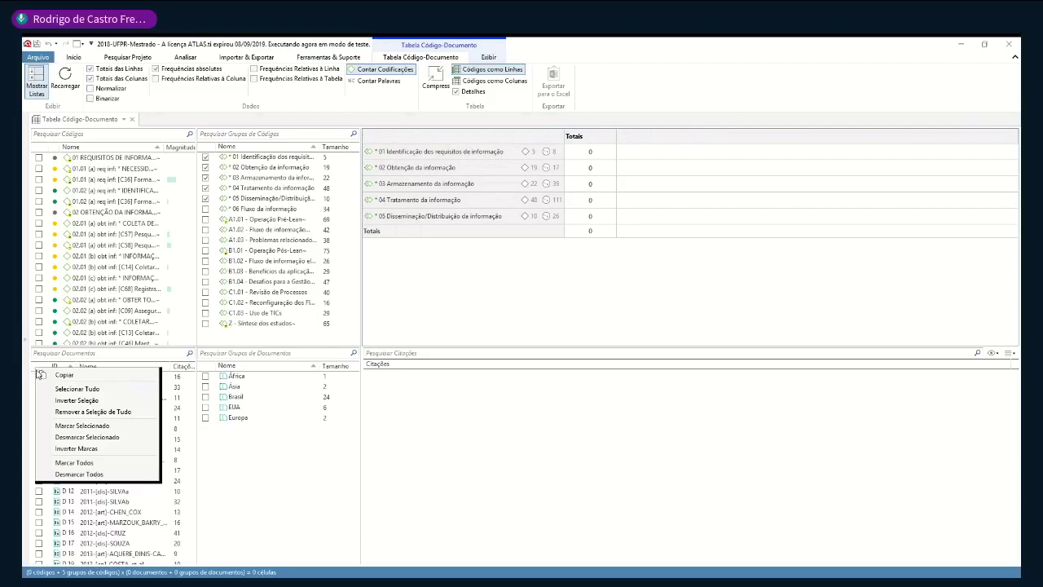
{"action": "left_click", "coordinate": [298, 533]}
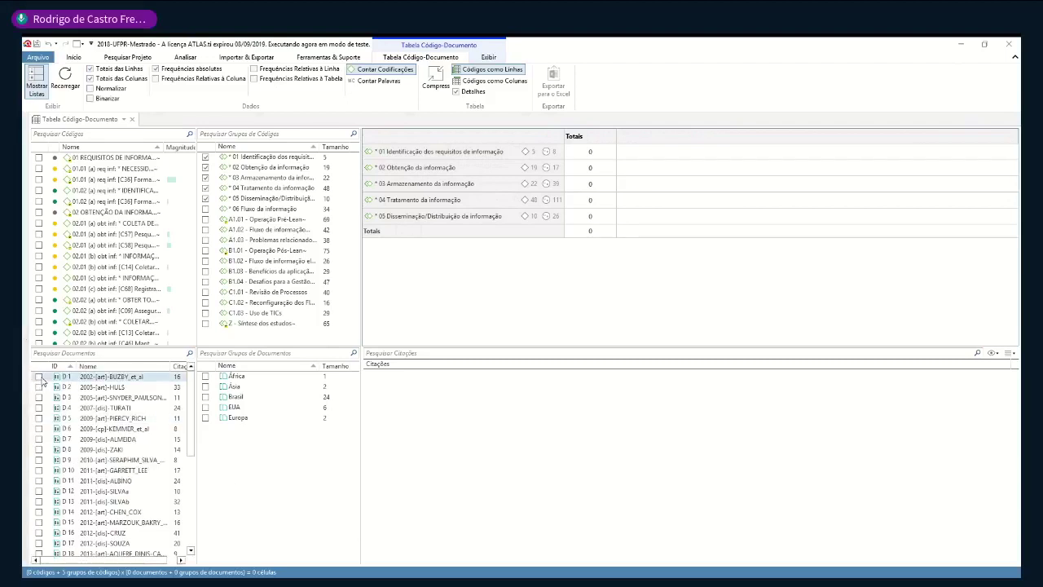
- Mark documents D 1, D 2 and D 3 individually as columns of the Code-Document Table
{"action": "left_click", "coordinate": [39, 377]}
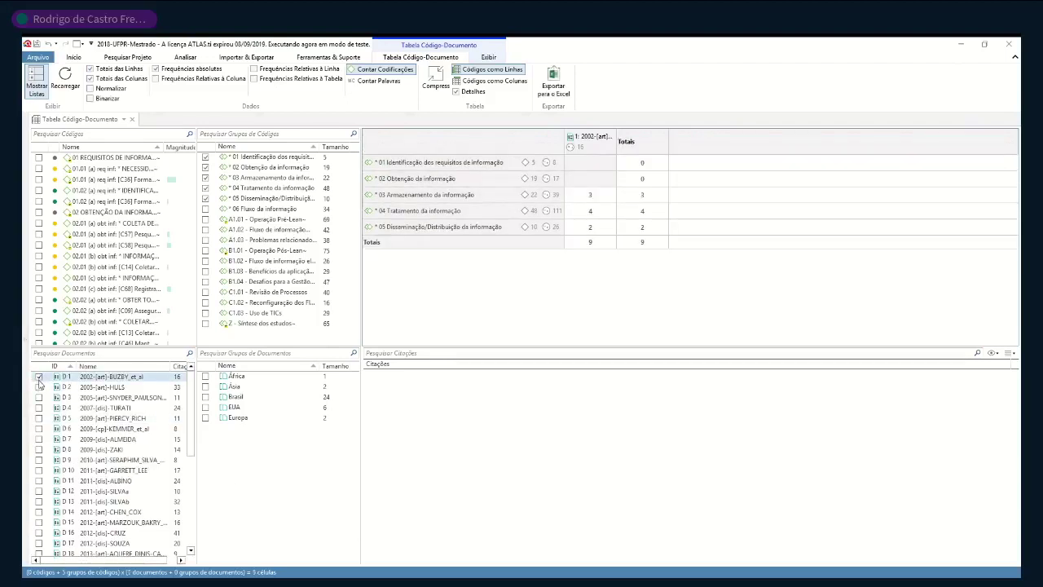
{"action": "left_click", "coordinate": [39, 388]}
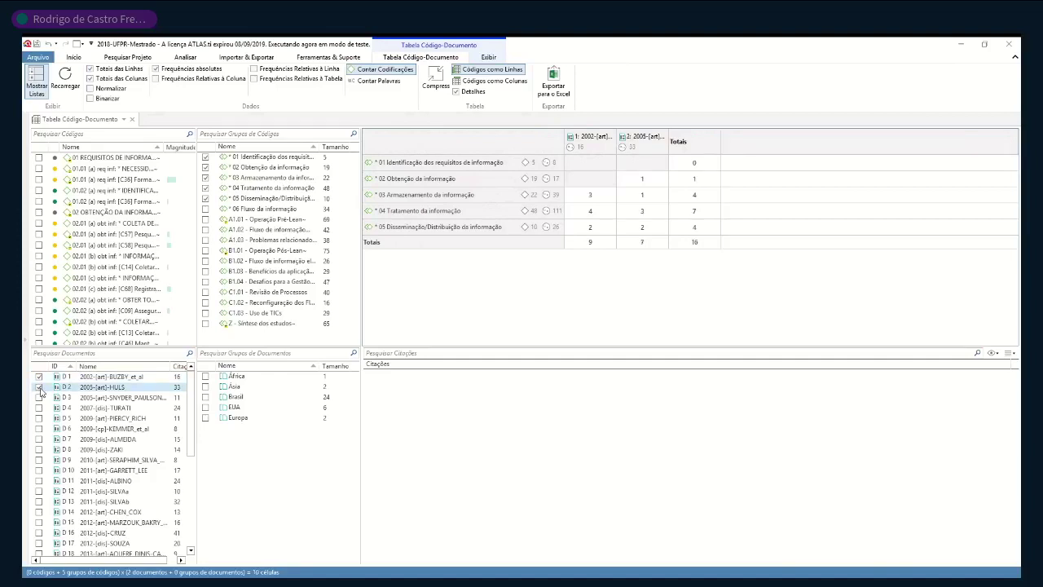
{"action": "left_click", "coordinate": [39, 398]}
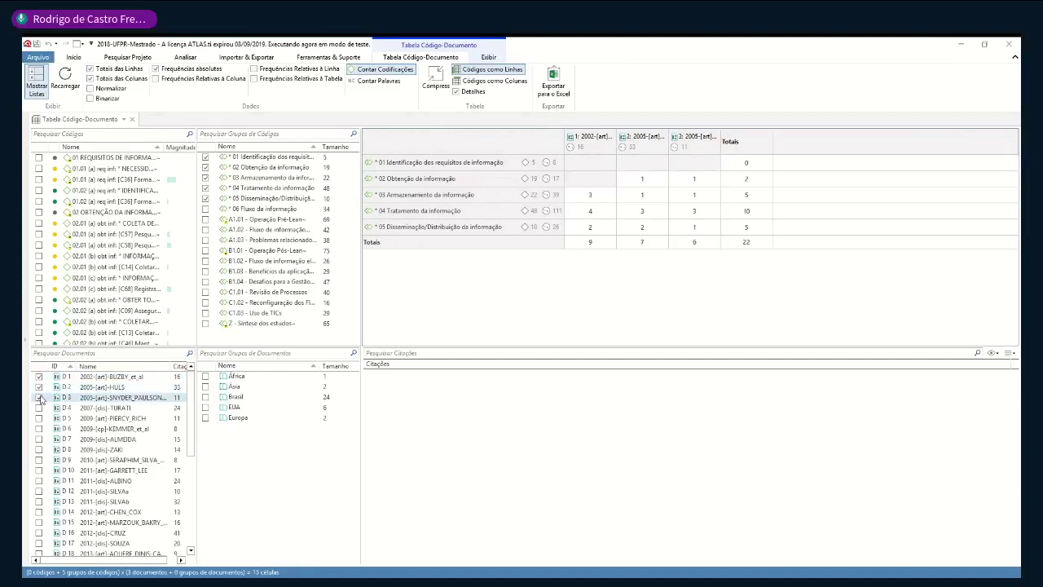
- Try to select all documents and mark the selected ones for the table
{"action": "right_click", "coordinate": [39, 367]}
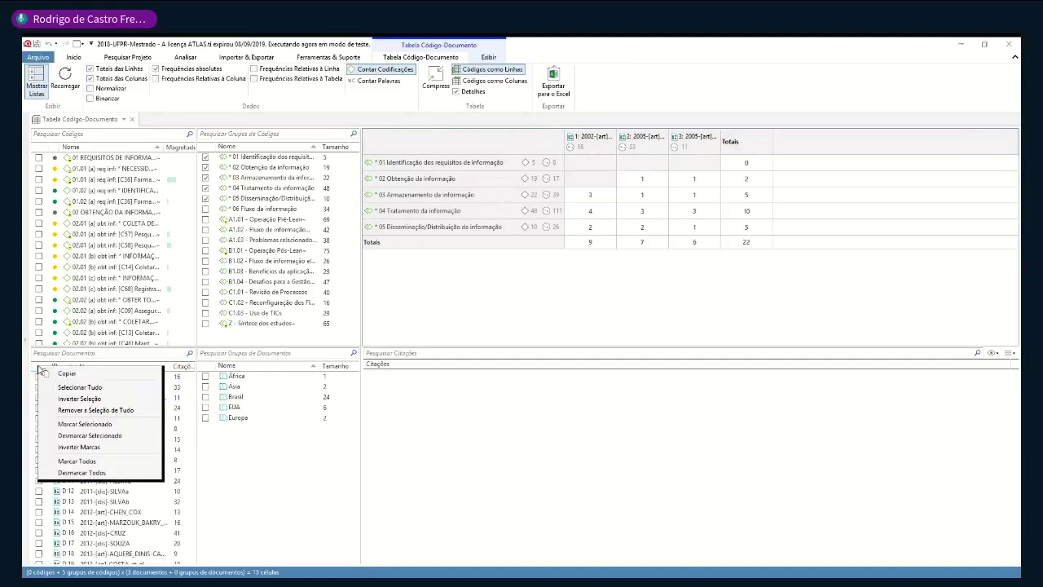
{"action": "left_click", "coordinate": [75, 389]}
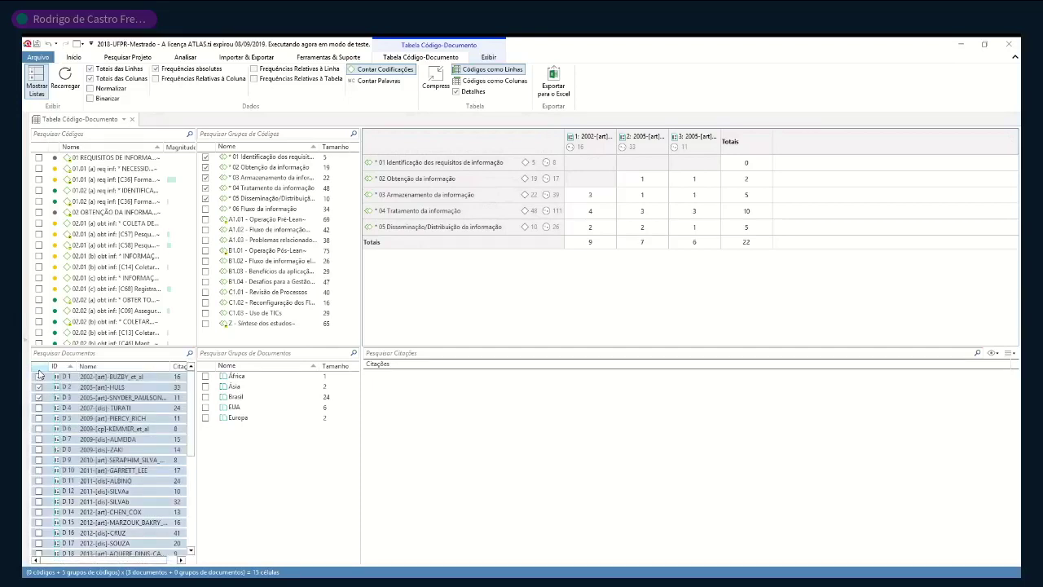
{"action": "left_click", "coordinate": [39, 375]}
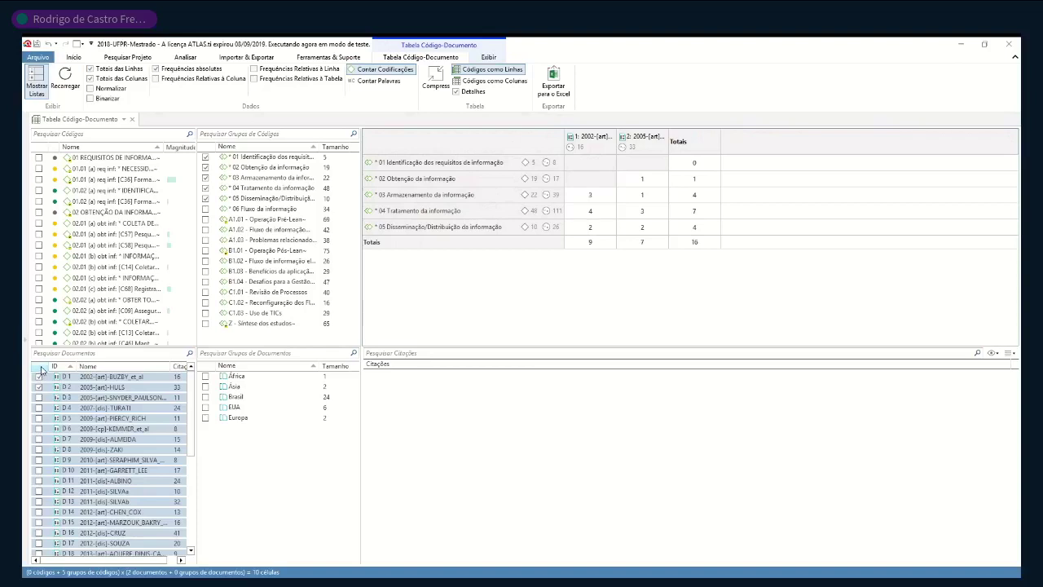
{"action": "right_click", "coordinate": [42, 370]}
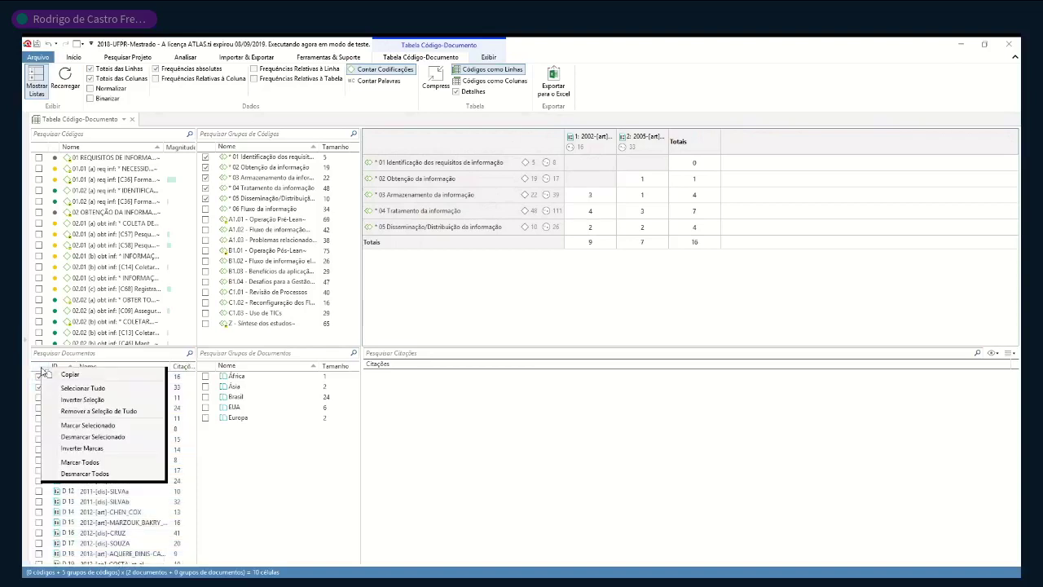
{"action": "left_click", "coordinate": [82, 387]}
{"action": "right_click", "coordinate": [37, 367]}
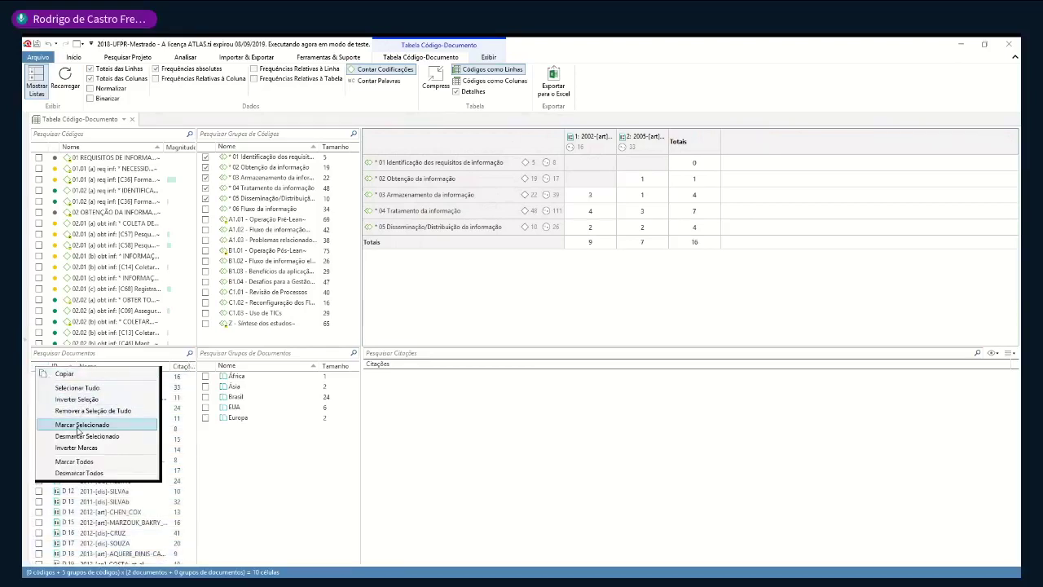
{"action": "left_click", "coordinate": [79, 425]}
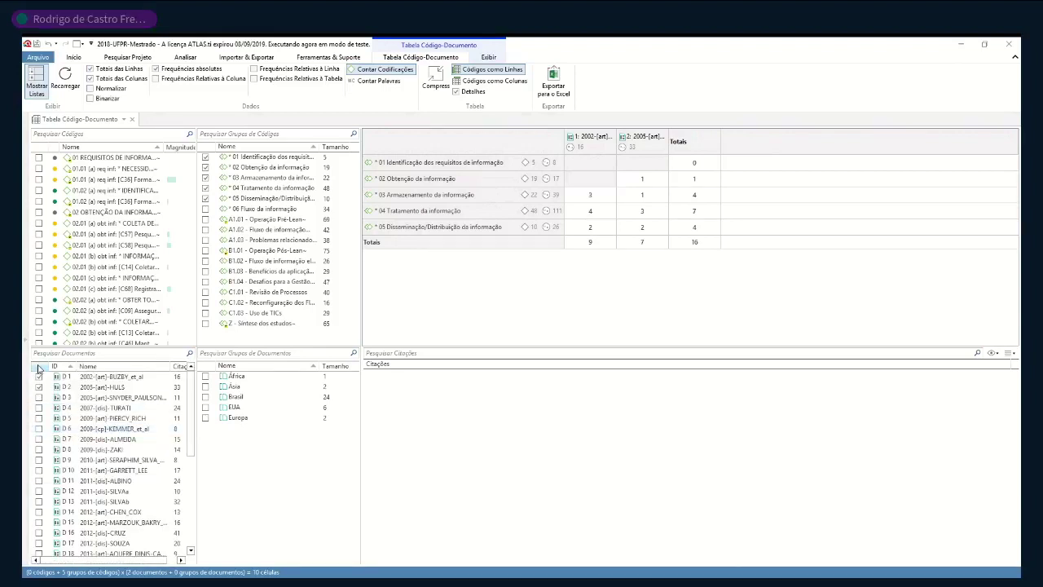
- Mark documents D 3 to D 6 one by one as table columns
{"action": "left_click", "coordinate": [38, 398]}
{"action": "left_click", "coordinate": [38, 407]}
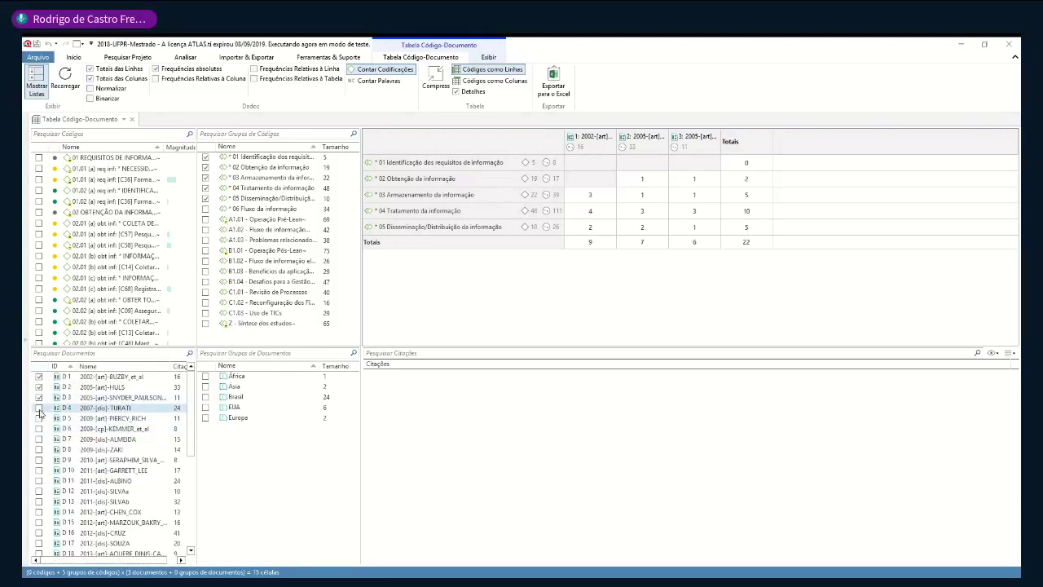
{"action": "left_click", "coordinate": [38, 418]}
{"action": "left_click", "coordinate": [38, 429]}
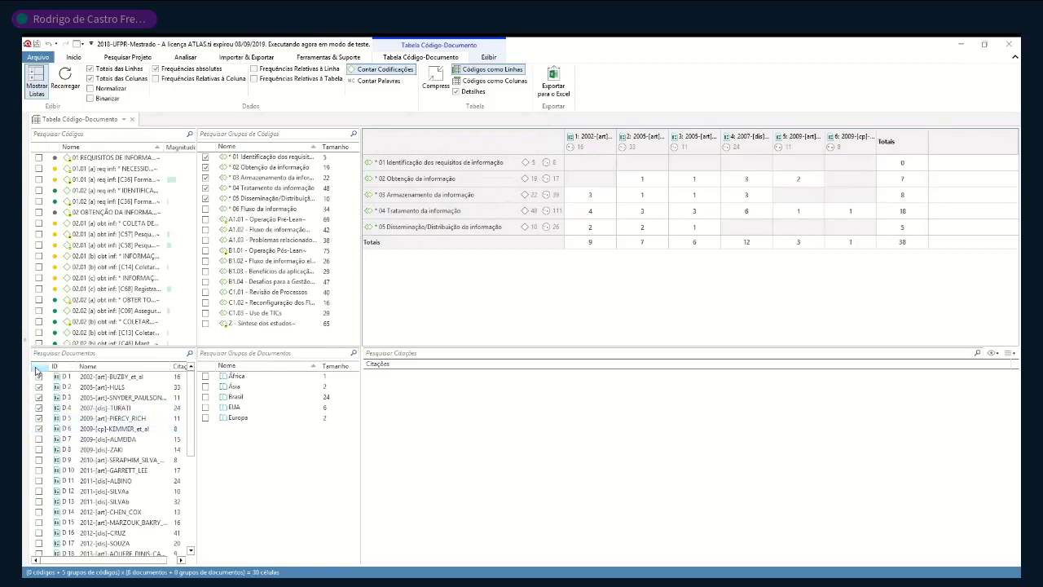
- Mark all documents in the document list so each becomes a column of the Code-Document Table
{"action": "right_click", "coordinate": [38, 369]}
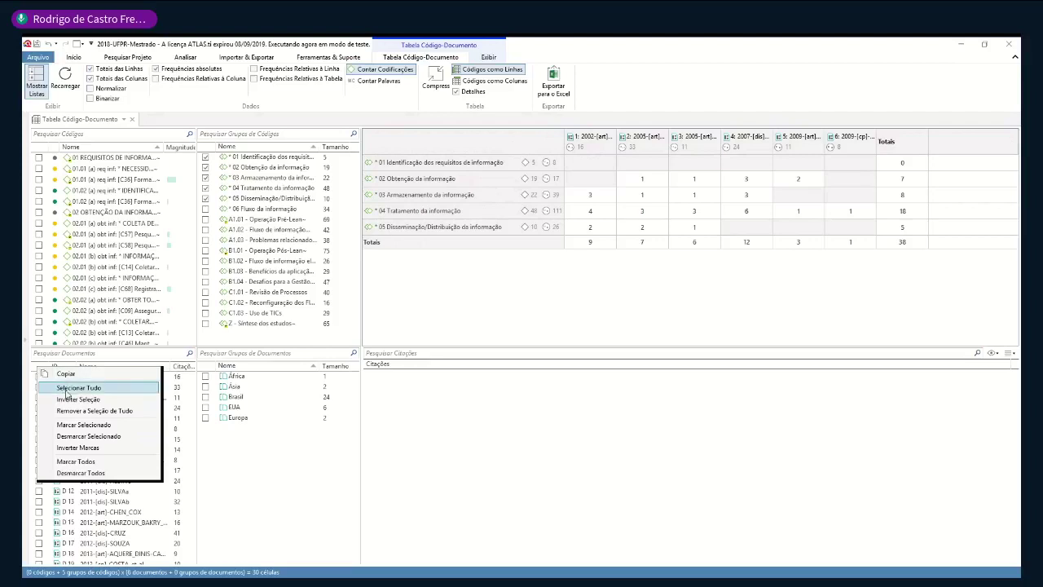
{"action": "left_click", "coordinate": [68, 390]}
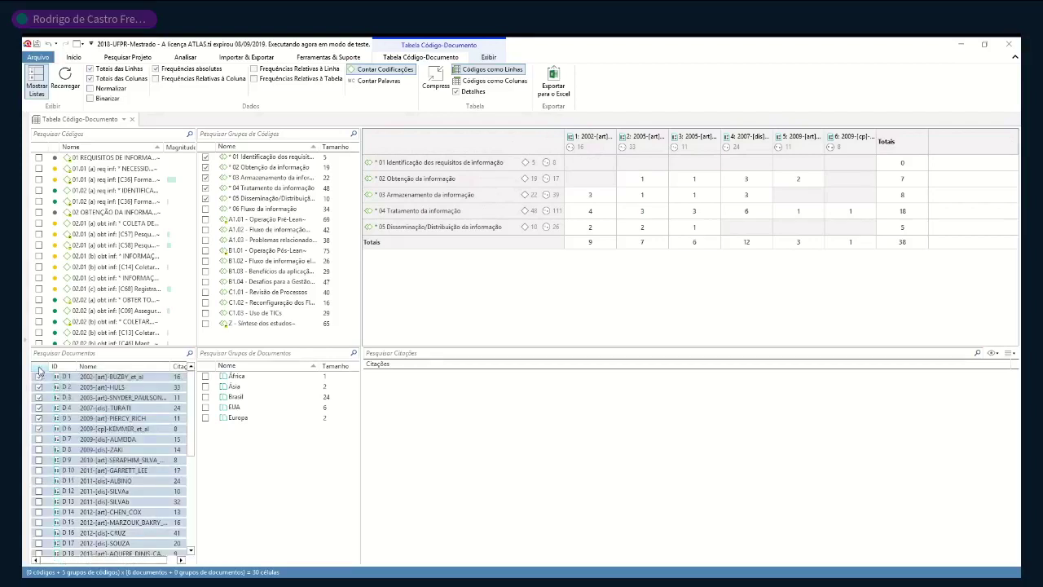
{"action": "right_click", "coordinate": [39, 370]}
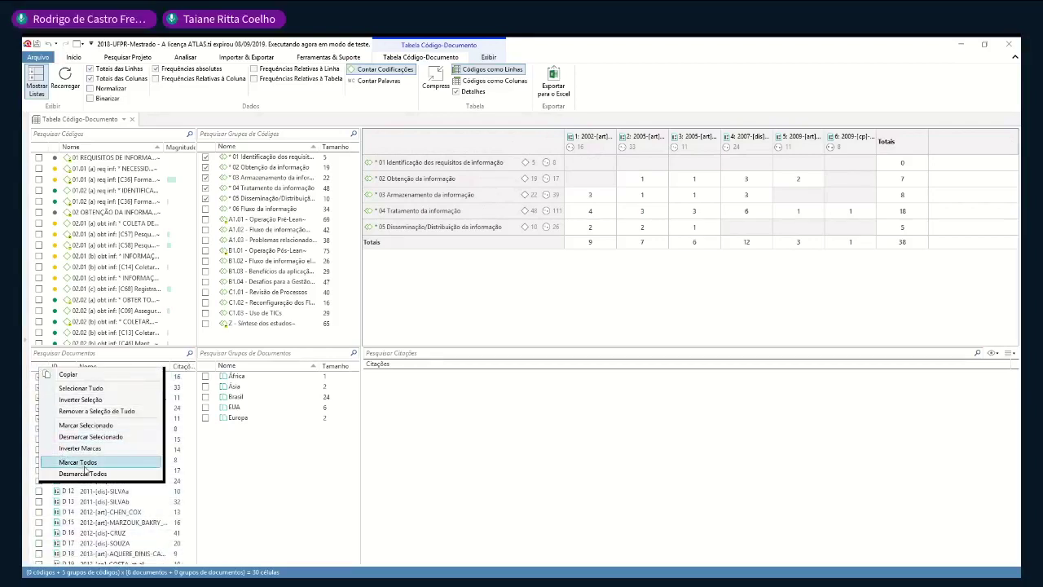
{"action": "left_click", "coordinate": [87, 465]}
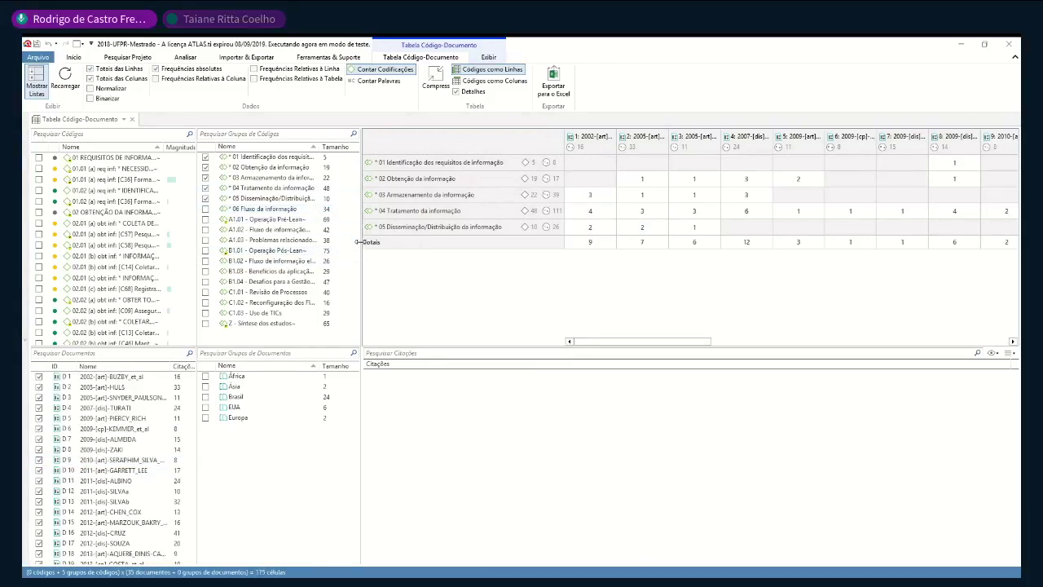
- Narrow the selection lists to enlarge the Code-Document Table and examine the row totals after the last document column
{"action": "left_click_drag", "start_coordinate": [358, 242], "coordinate": [134, 262]}
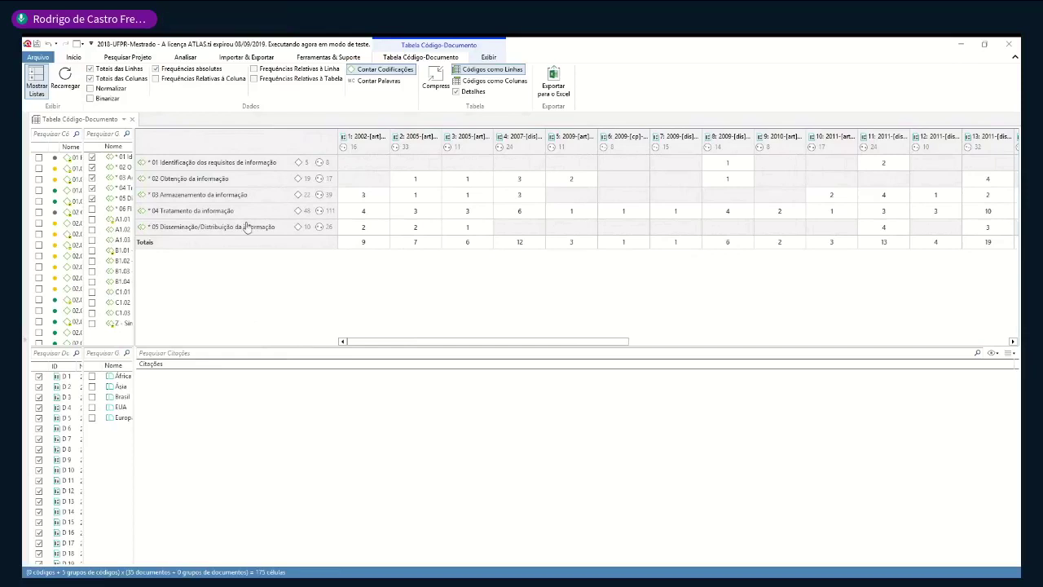
{"action": "mouse_move", "coordinate": [244, 212]}
{"action": "mouse_move", "coordinate": [369, 214]}
{"action": "left_click_drag", "start_coordinate": [595, 345], "coordinate": [978, 346]}
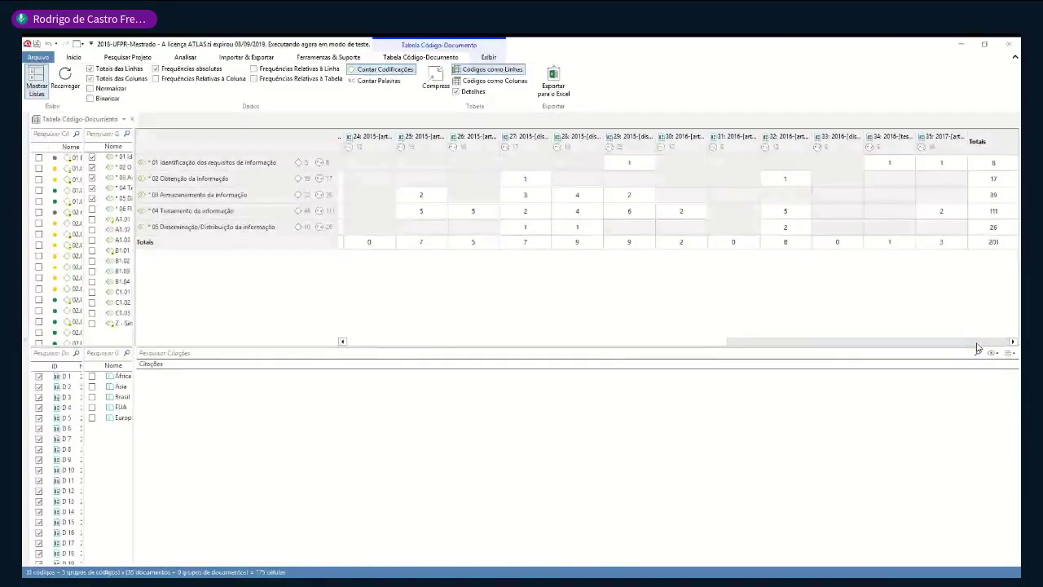
{"action": "mouse_move", "coordinate": [994, 212]}
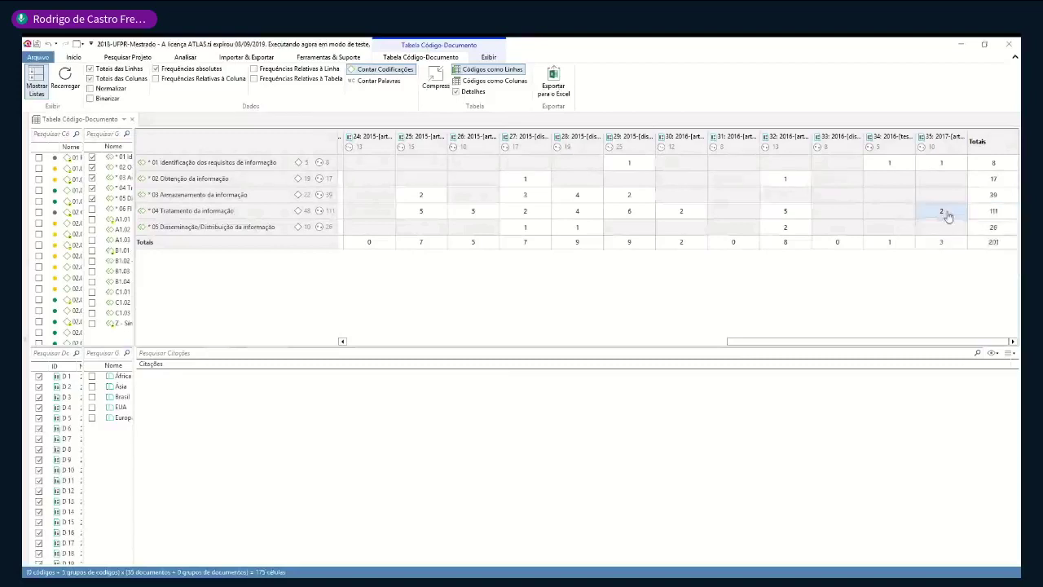
- Show the quotations behind the * 04 Tratamento da informação counts for documents 35, 32, 30, 29, 28 and 27, one cell after another
{"action": "left_click", "coordinate": [943, 211]}
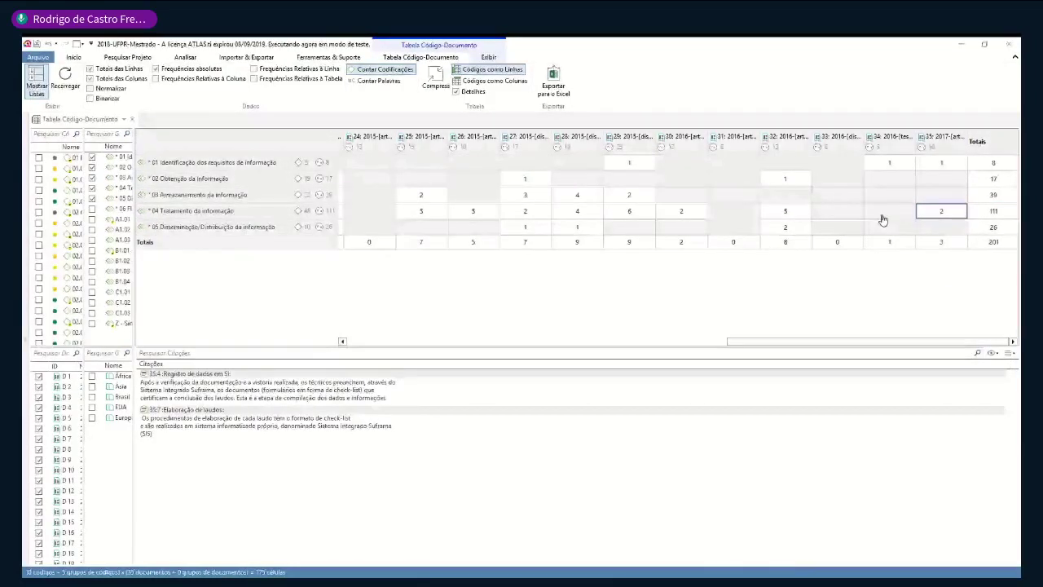
{"action": "left_click", "coordinate": [785, 211]}
{"action": "left_click", "coordinate": [681, 211]}
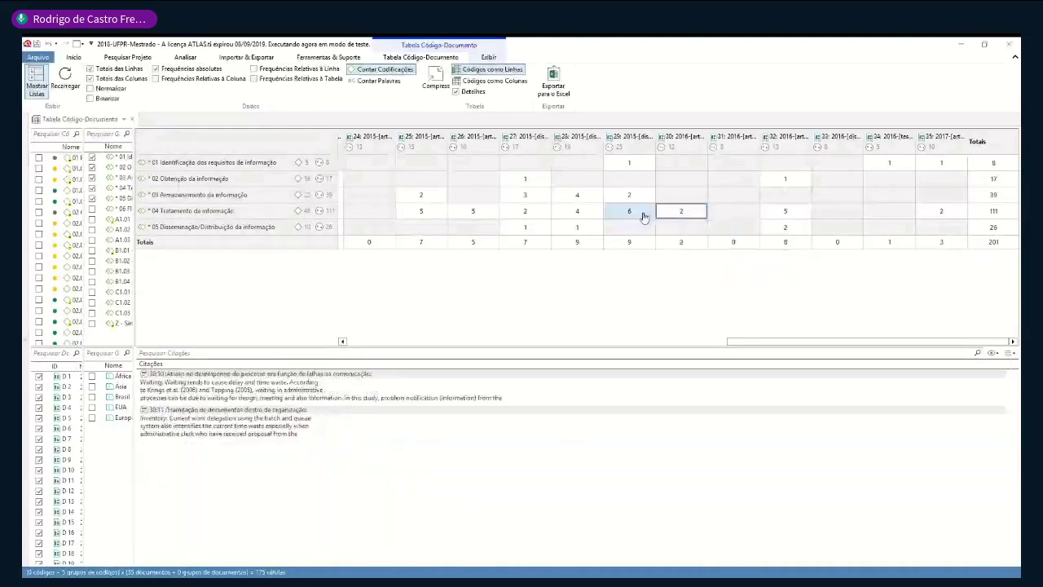
{"action": "left_click", "coordinate": [630, 211]}
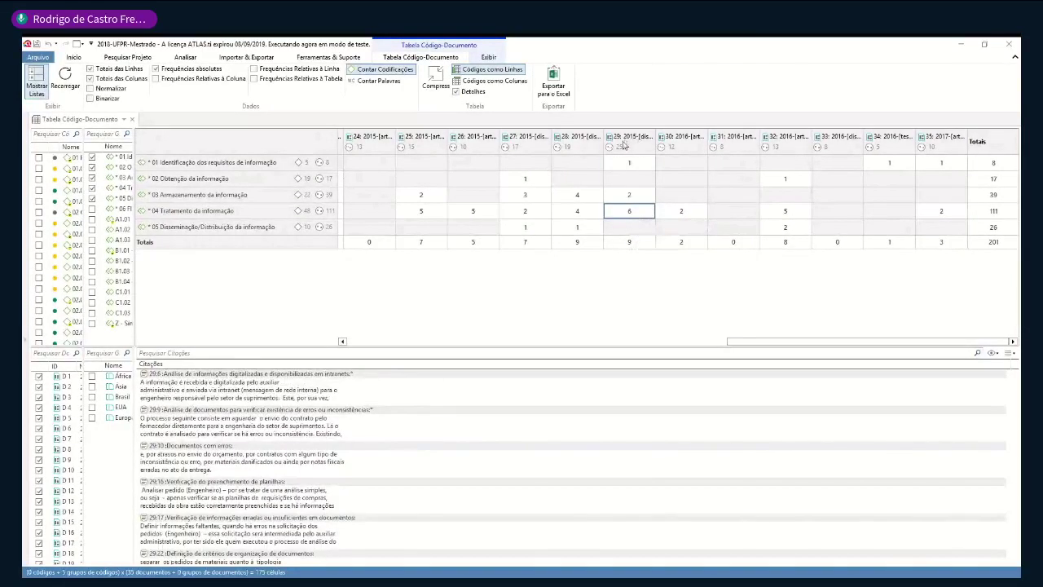
{"action": "left_click", "coordinate": [577, 215]}
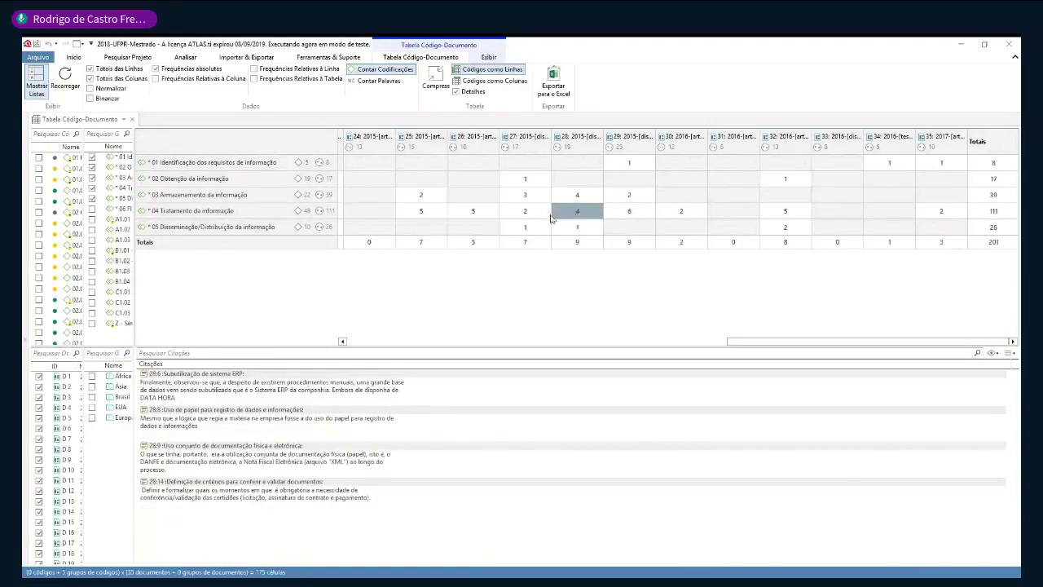
{"action": "left_click", "coordinate": [526, 213]}
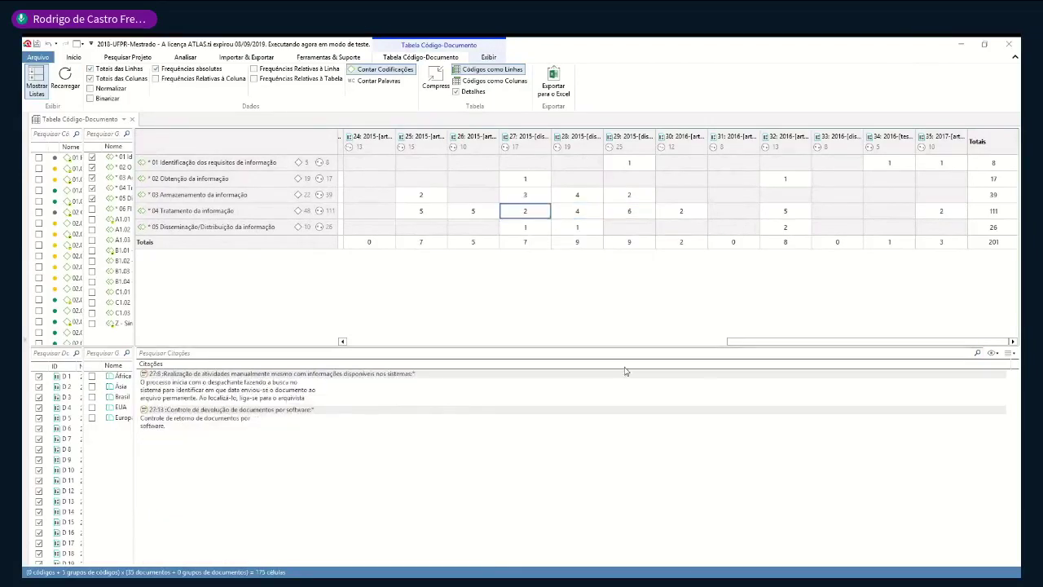
- Unmark all documents and mark all document groups (África, Ásia, Brasil, EUA and Europa) as columns of the Code-Document Table
{"action": "left_click", "coordinate": [354, 343]}
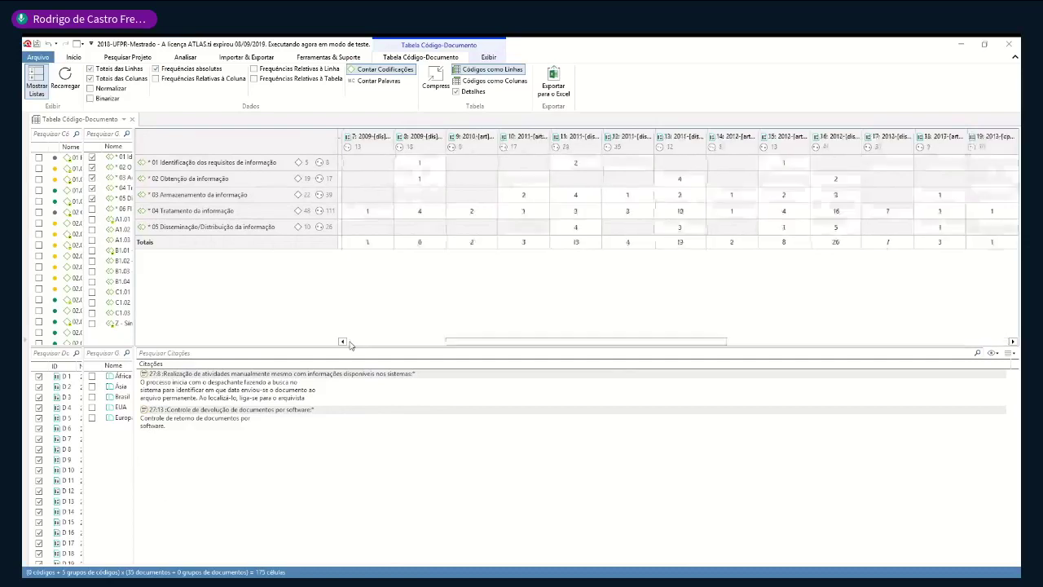
{"action": "left_click", "coordinate": [395, 345]}
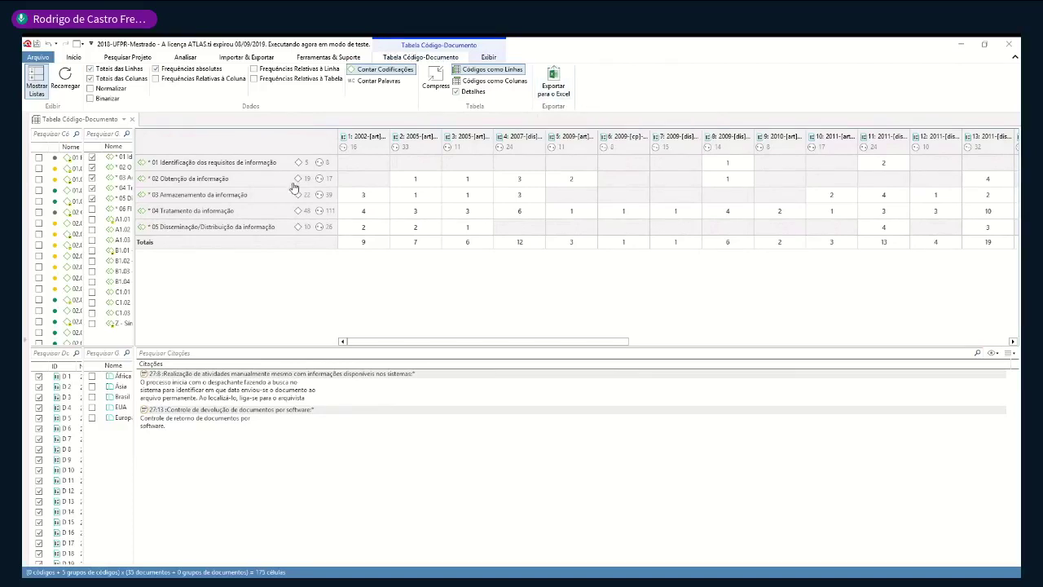
{"action": "mouse_move", "coordinate": [25, 375]}
{"action": "right_click", "coordinate": [37, 371]}
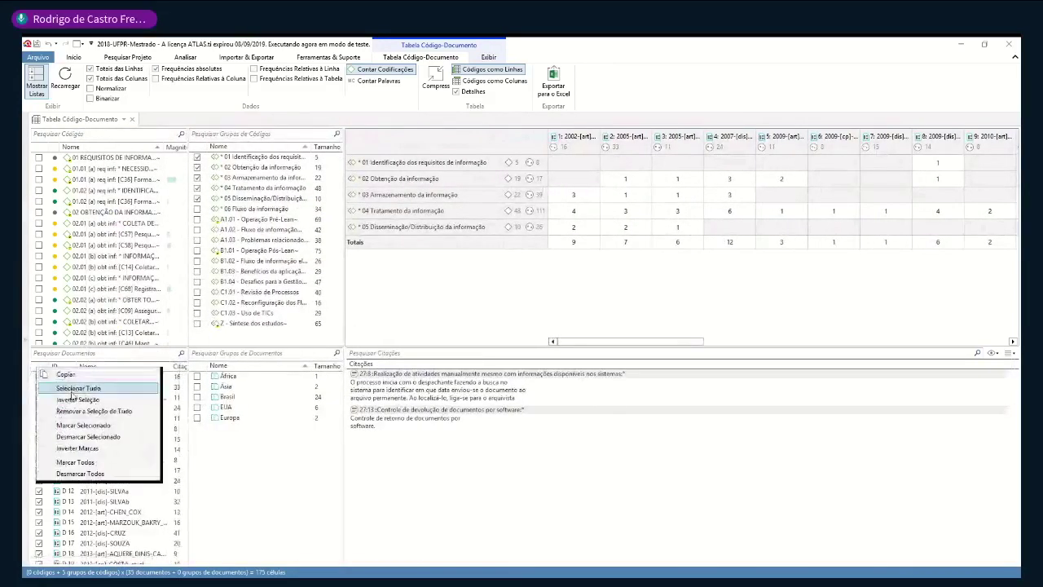
{"action": "left_click", "coordinate": [81, 474]}
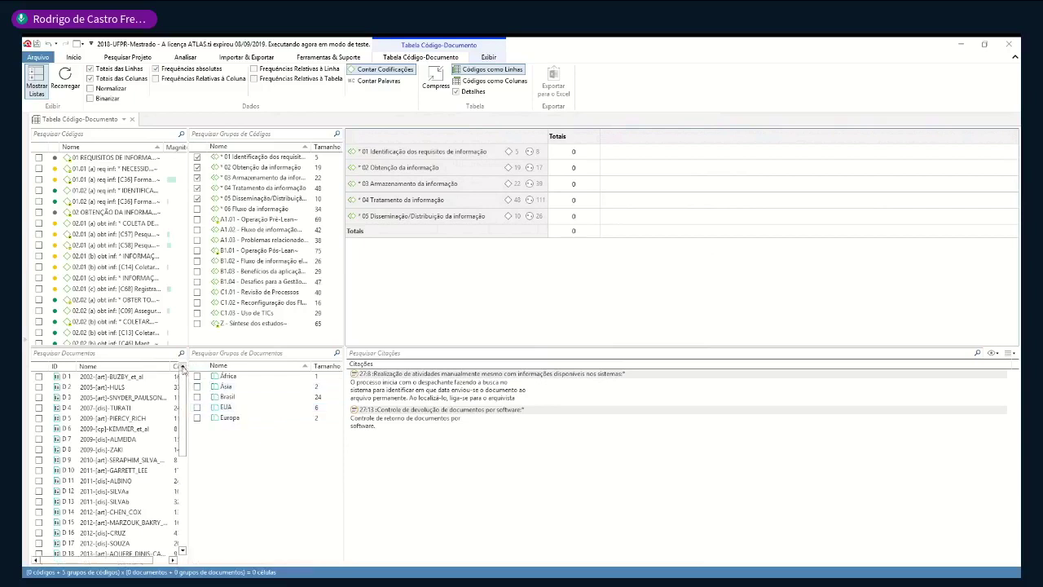
{"action": "right_click", "coordinate": [201, 370]}
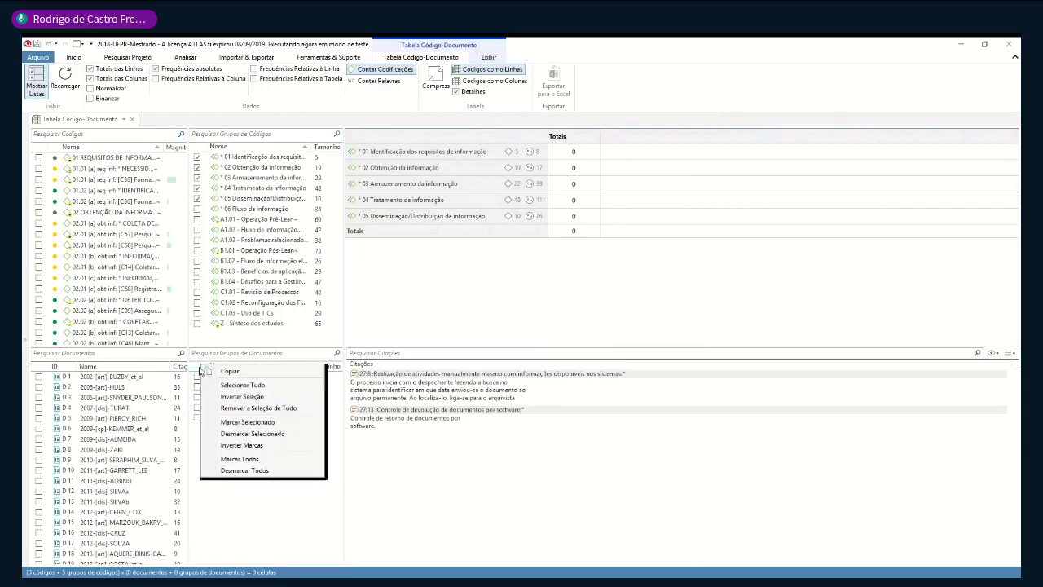
{"action": "left_click", "coordinate": [246, 459]}
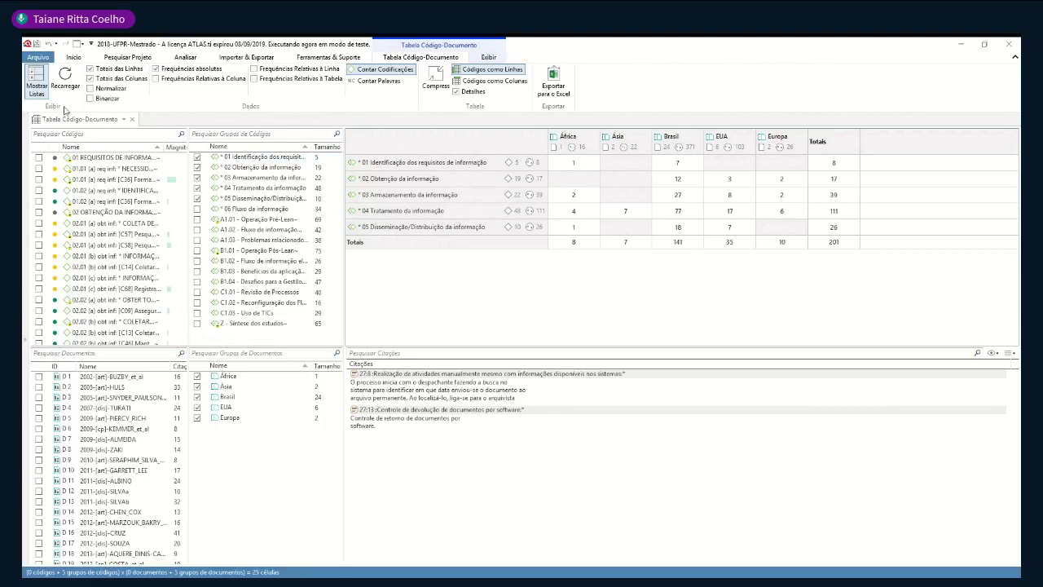
- Open the recent project 2020-QualificacaoTese and close 2018-UFPR-Mestrado without saving its changes
{"action": "left_click", "coordinate": [38, 57]}
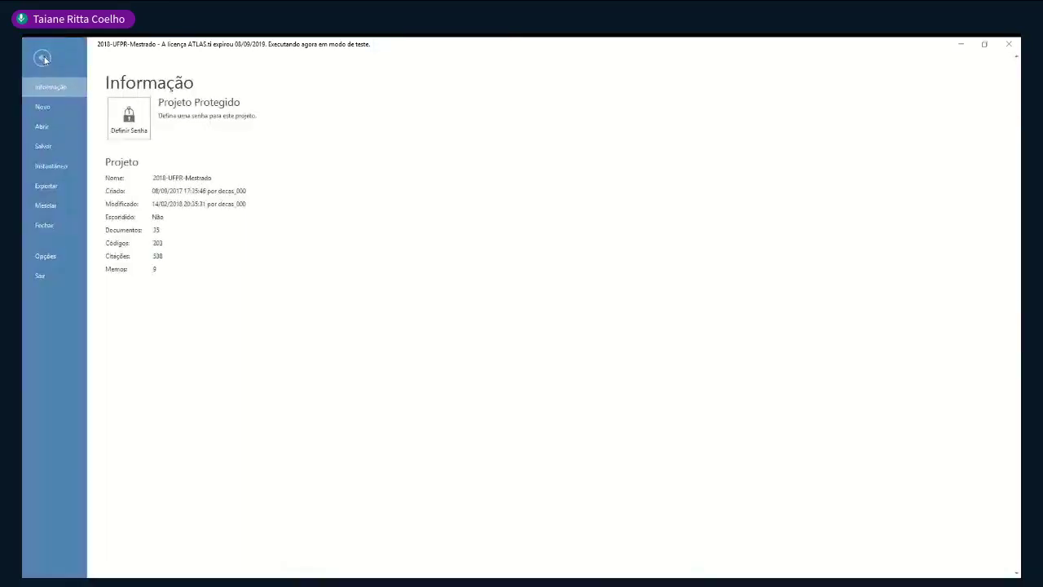
{"action": "left_click", "coordinate": [43, 127]}
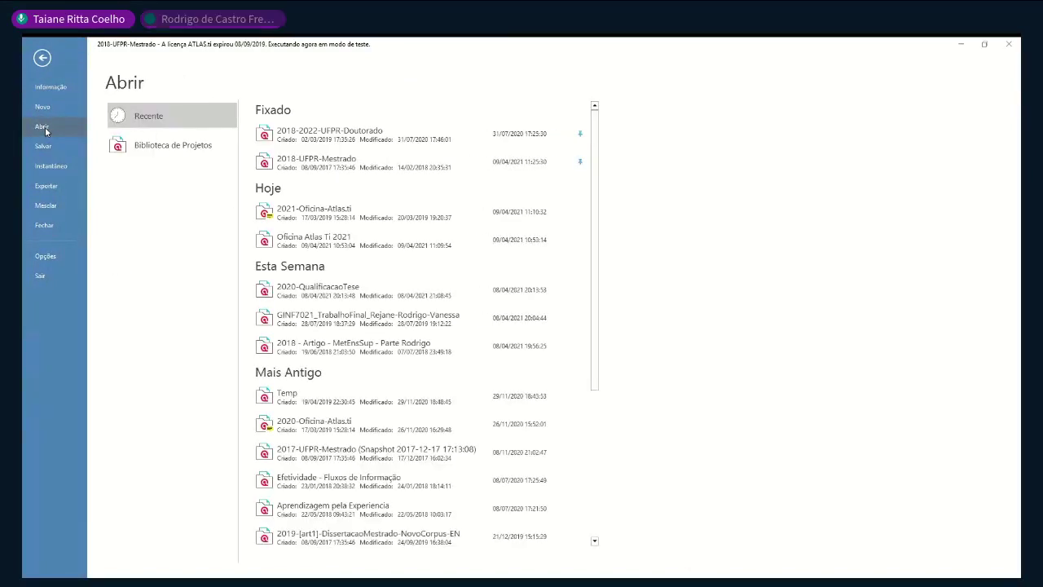
{"action": "mouse_move", "coordinate": [324, 295]}
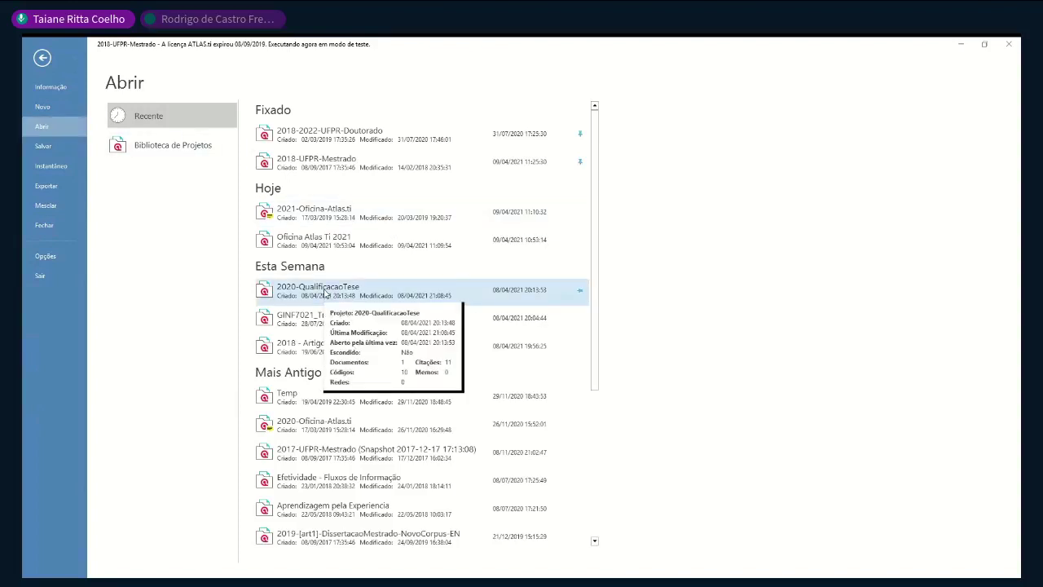
{"action": "left_click", "coordinate": [324, 293]}
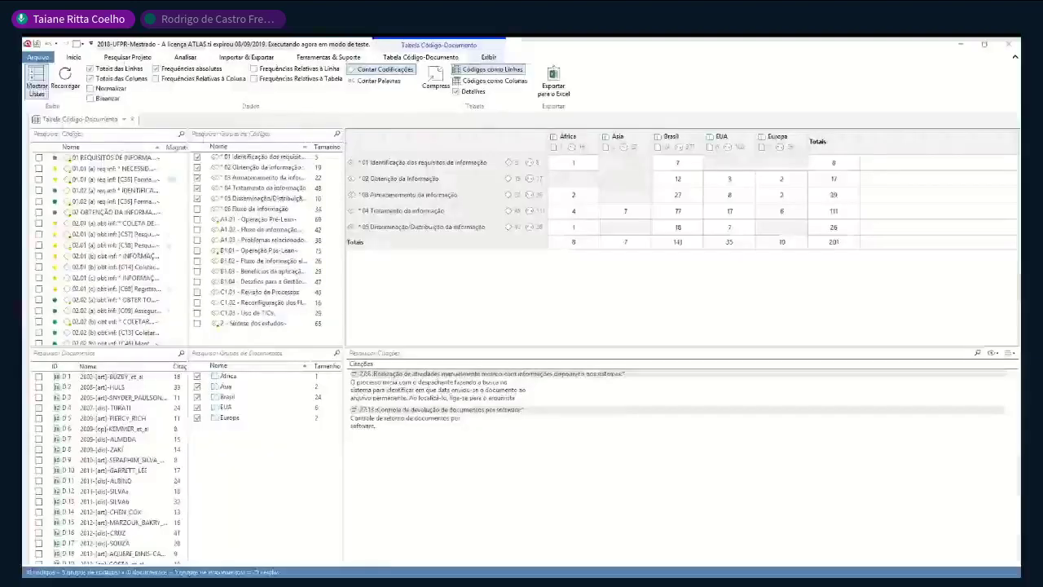
{"action": "left_click", "coordinate": [1011, 45]}
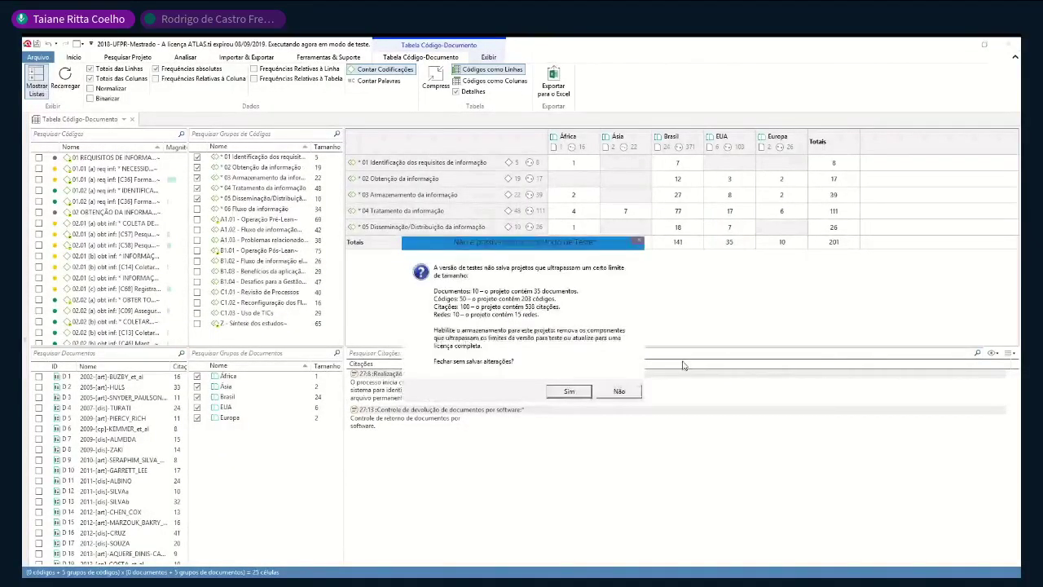
{"action": "left_click", "coordinate": [569, 392]}
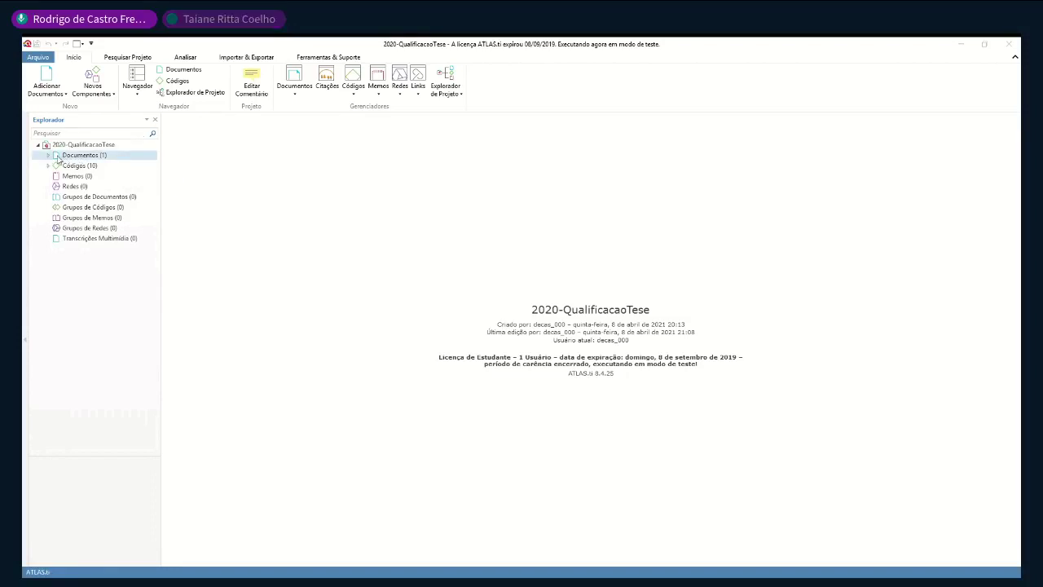
- Expand the Documentos branch of the 2020-QualificacaoTese project in the explorer
{"action": "left_click", "coordinate": [49, 156]}
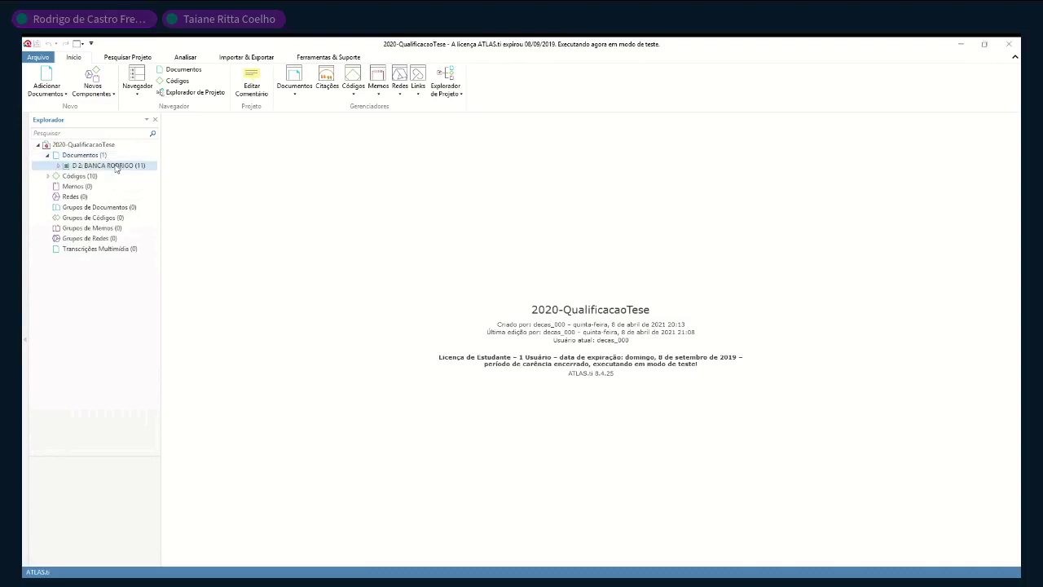